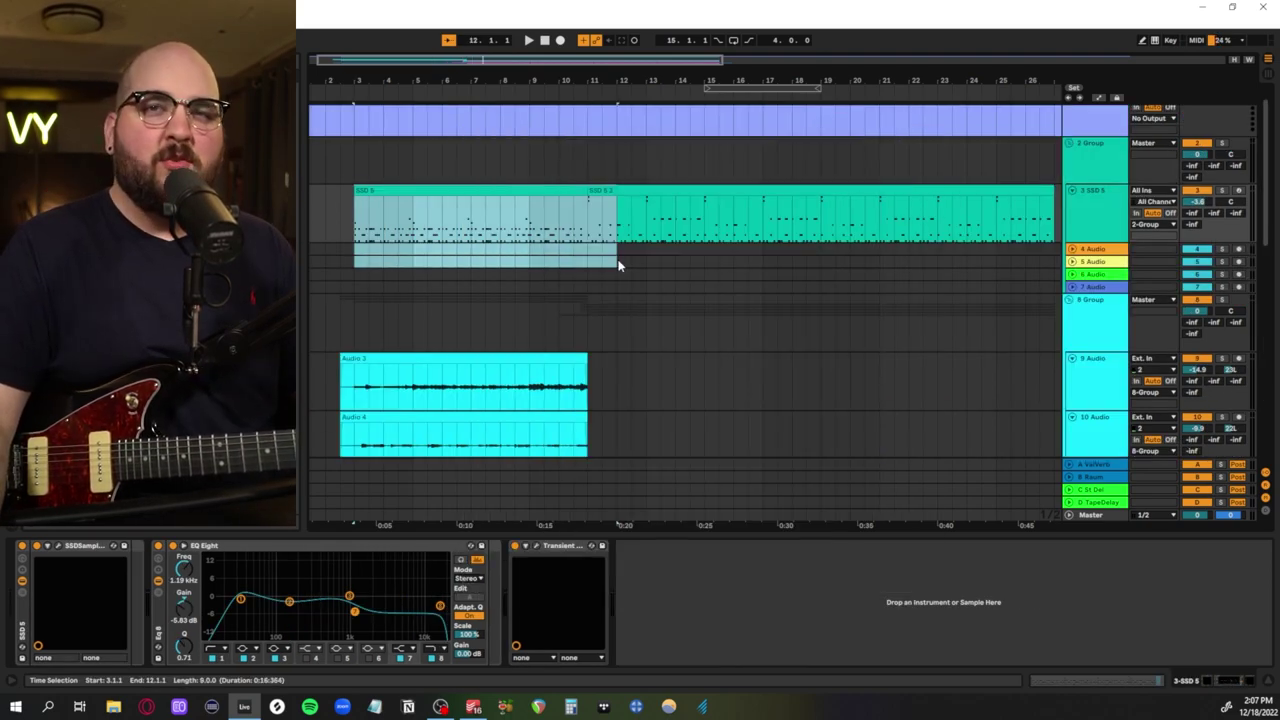
# Look over the arrangement's drum, guitar and synth tracks and highlight the intro guitar clips on tracks 9 to 11
pyautogui.scroll(-5, 548, 243)
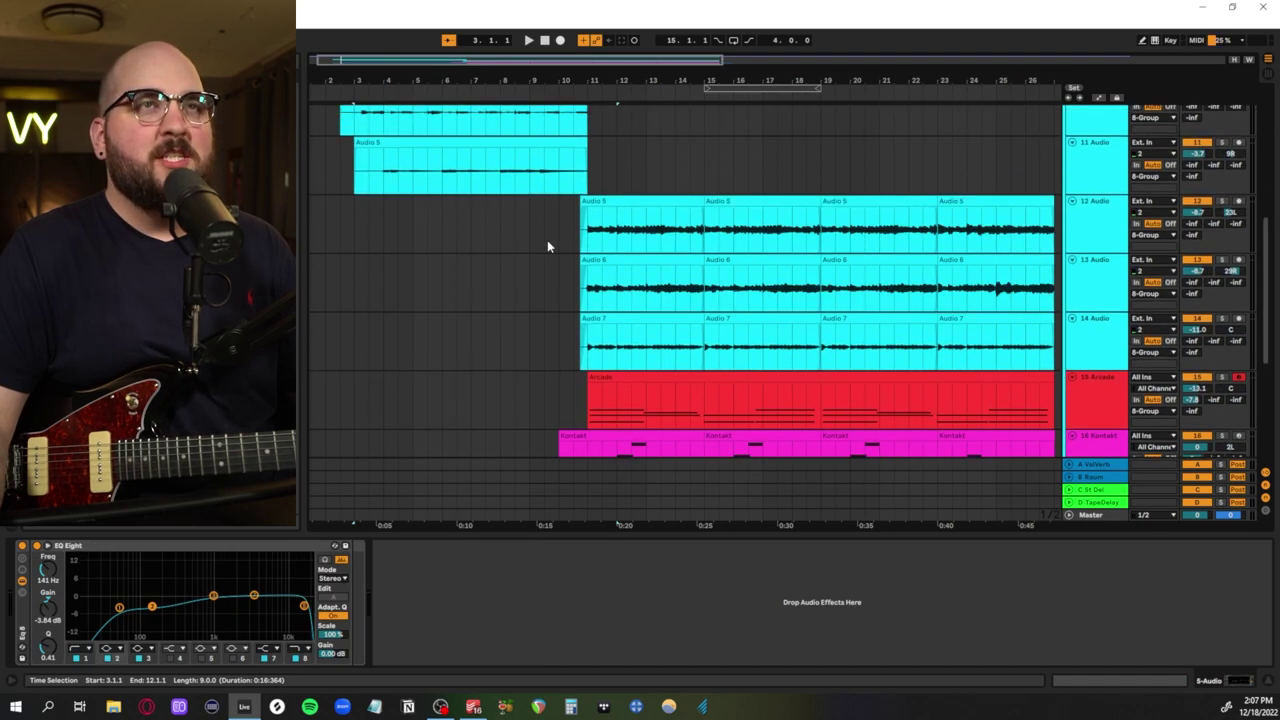
pyautogui.scroll(-2, 547, 240)
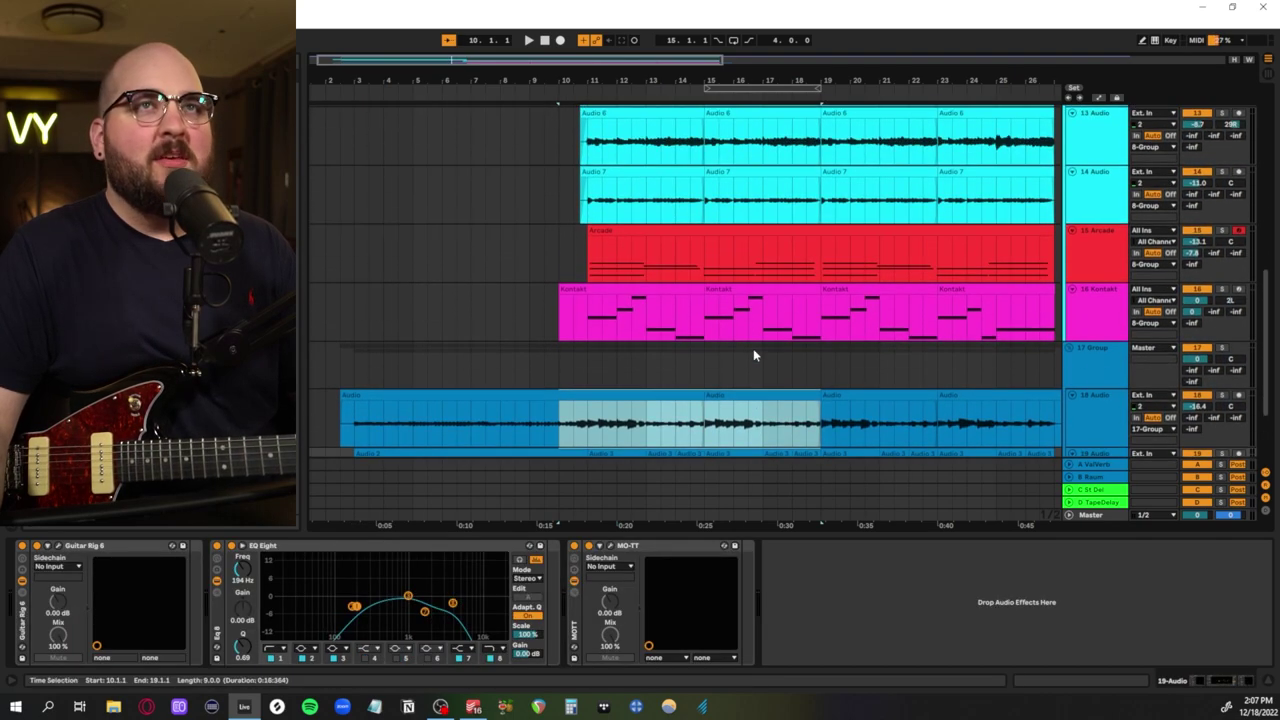
pyautogui.scroll(5, 754, 354)
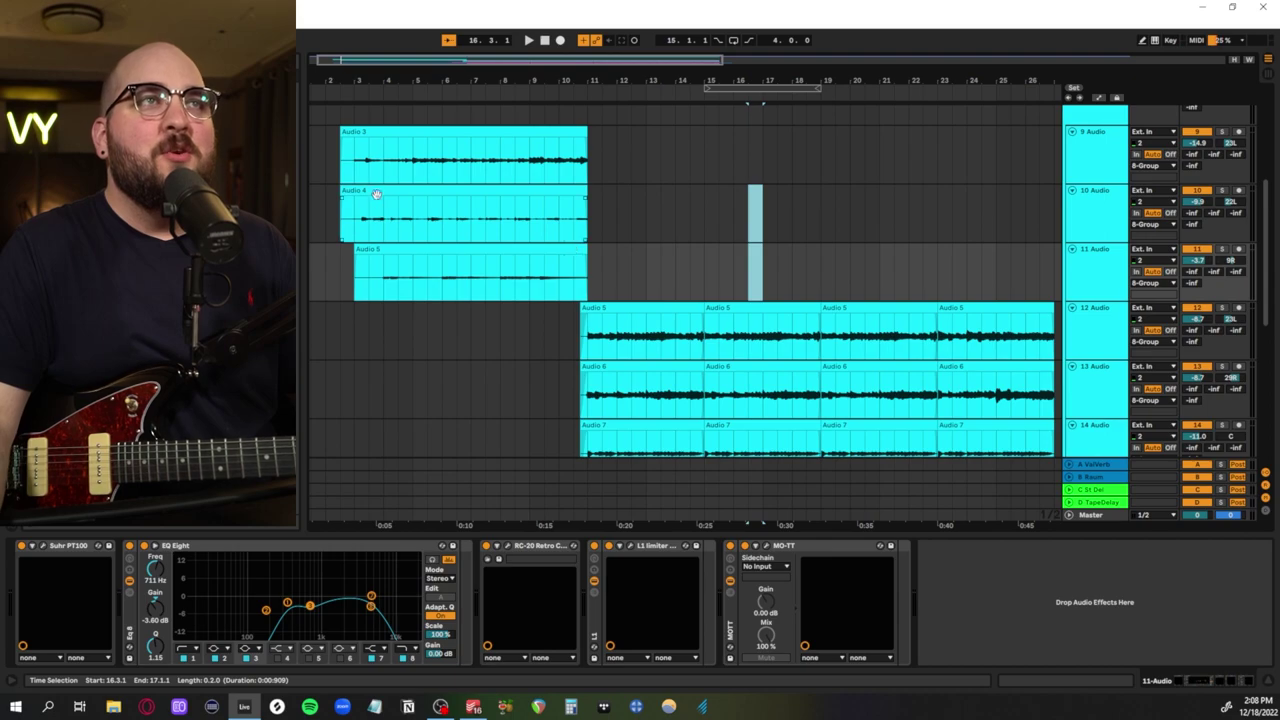
pyautogui.moveTo(353, 162); pyautogui.dragTo(587, 275)
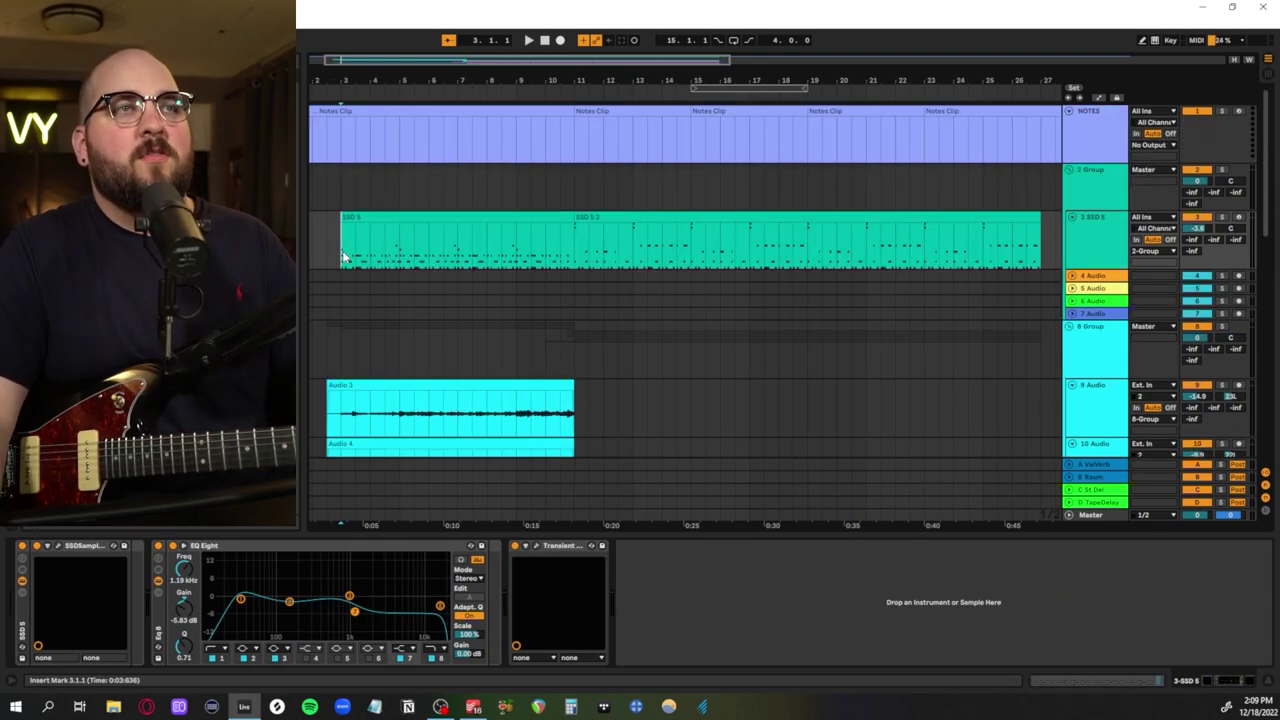
# Play the soloed guitar group from bar 3 to hear the intro clips on tracks 9 to 11 together
pyautogui.scroll(-5, 343, 255)
pyautogui.click(348, 266)
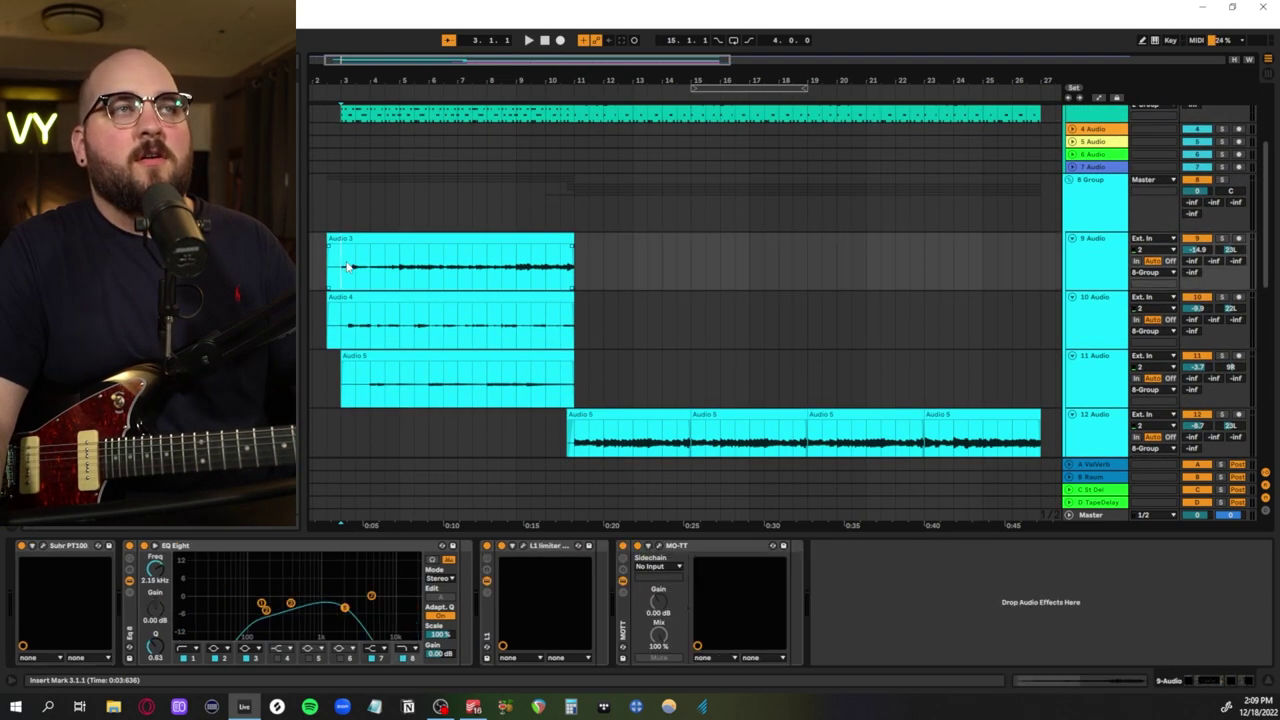
pyautogui.scroll(3, 348, 266)
pyautogui.scroll(-1, 348, 266)
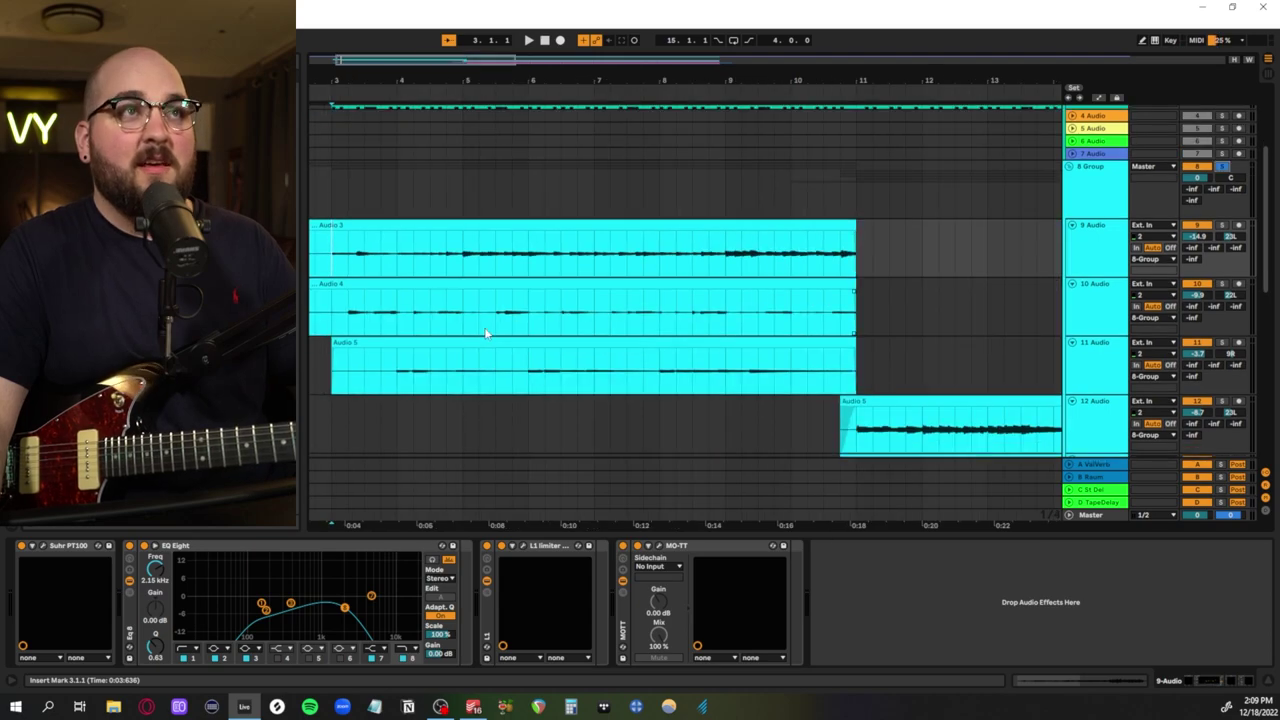
pyautogui.hscroll(-1, 486, 333)
pyautogui.press('space')
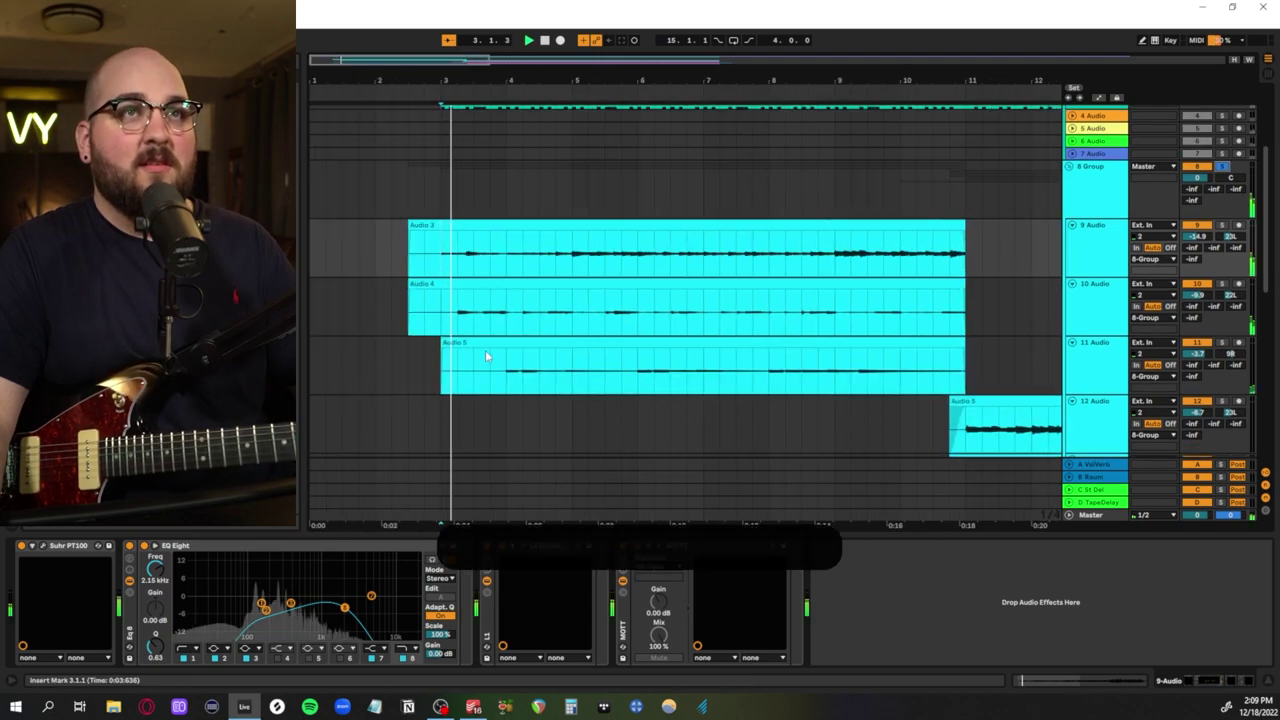
pyautogui.scroll(-1, 487, 356)
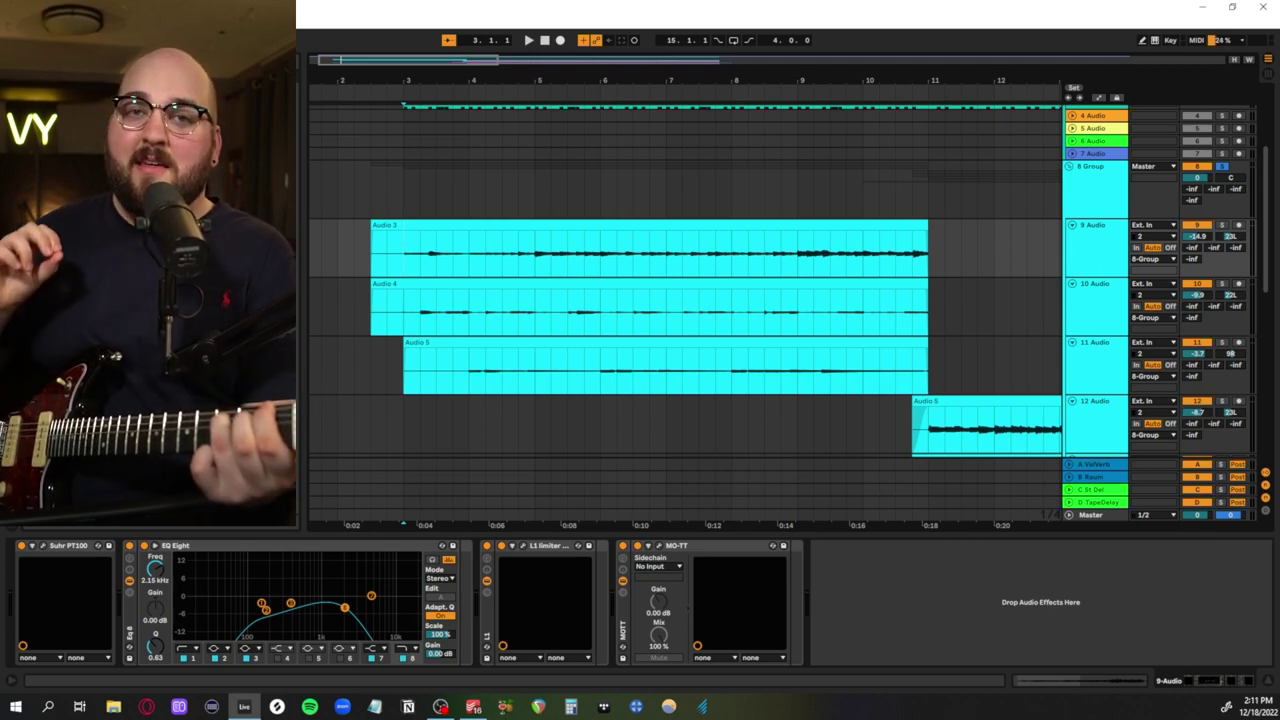
# Play the intro guitar clip on track 9 in solo from position 4.3.1 and enlarge its waveform
pyautogui.hscroll(-2, 547, 260)
pyautogui.click(547, 260)
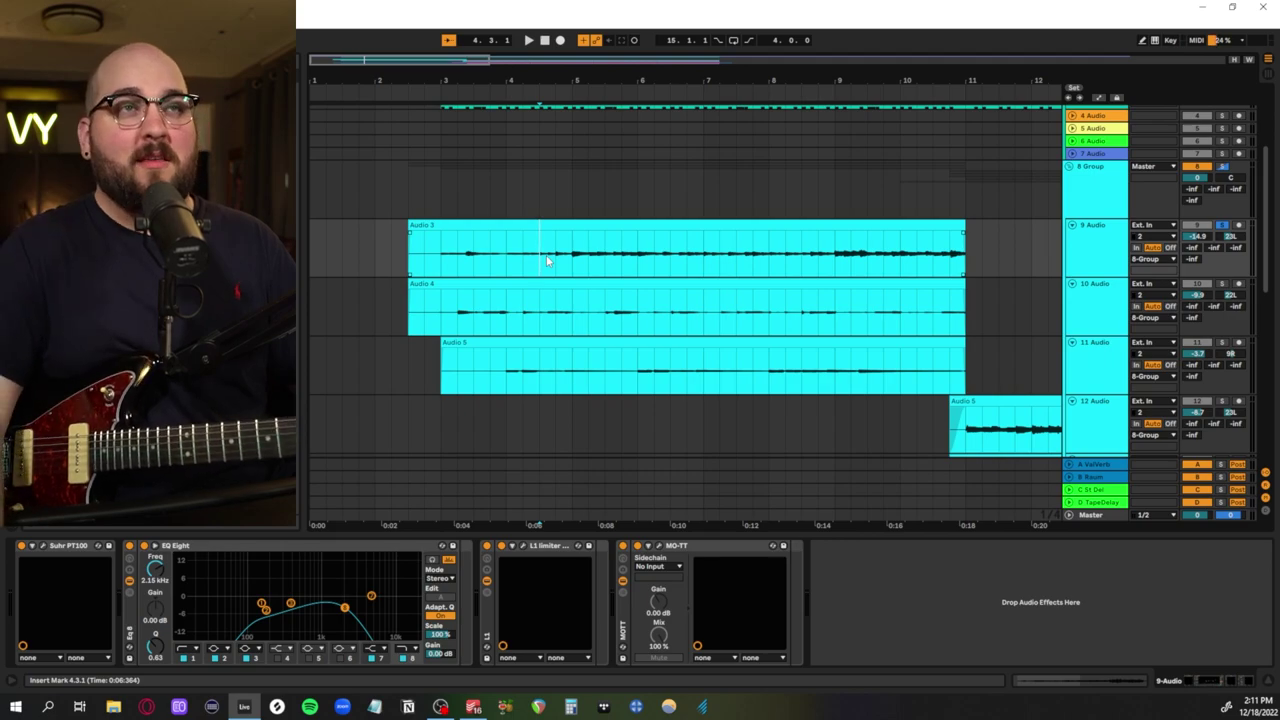
pyautogui.press('space')
pyautogui.scroll(3, 555, 257)
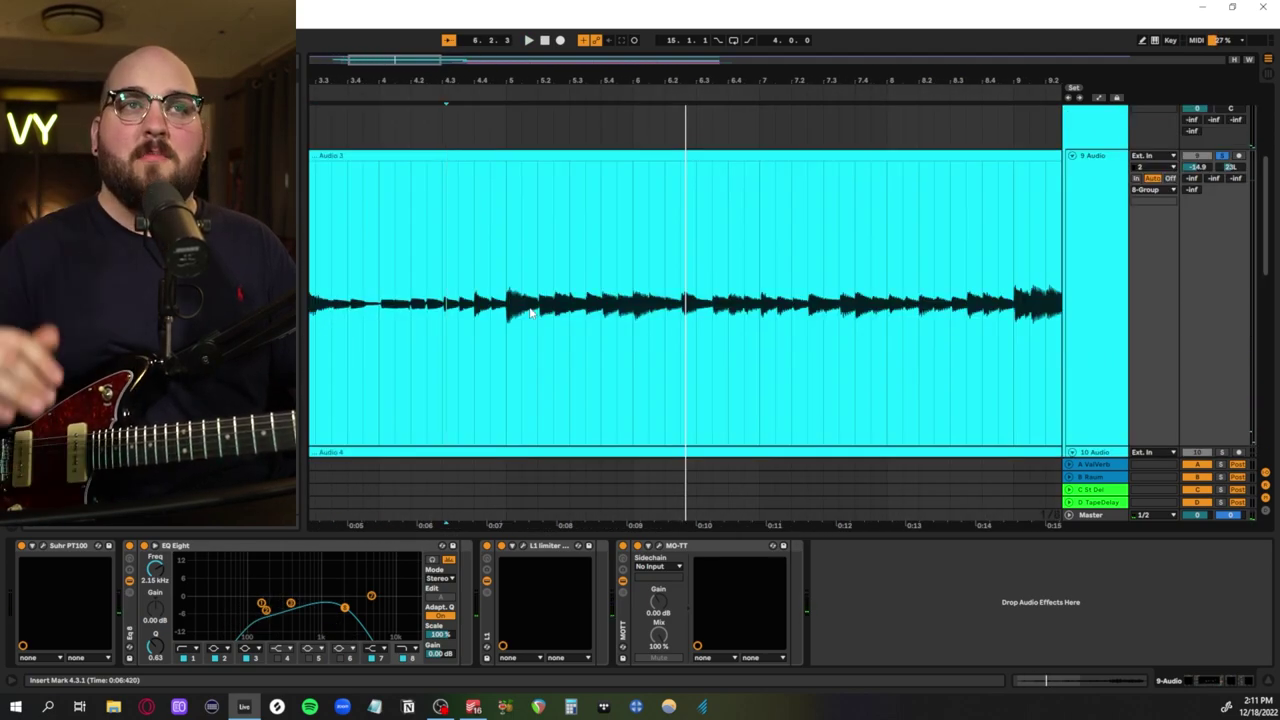
# Restore the track height and listen to track 9 with its Suhr PT100 amp settings on display
pyautogui.press('x')
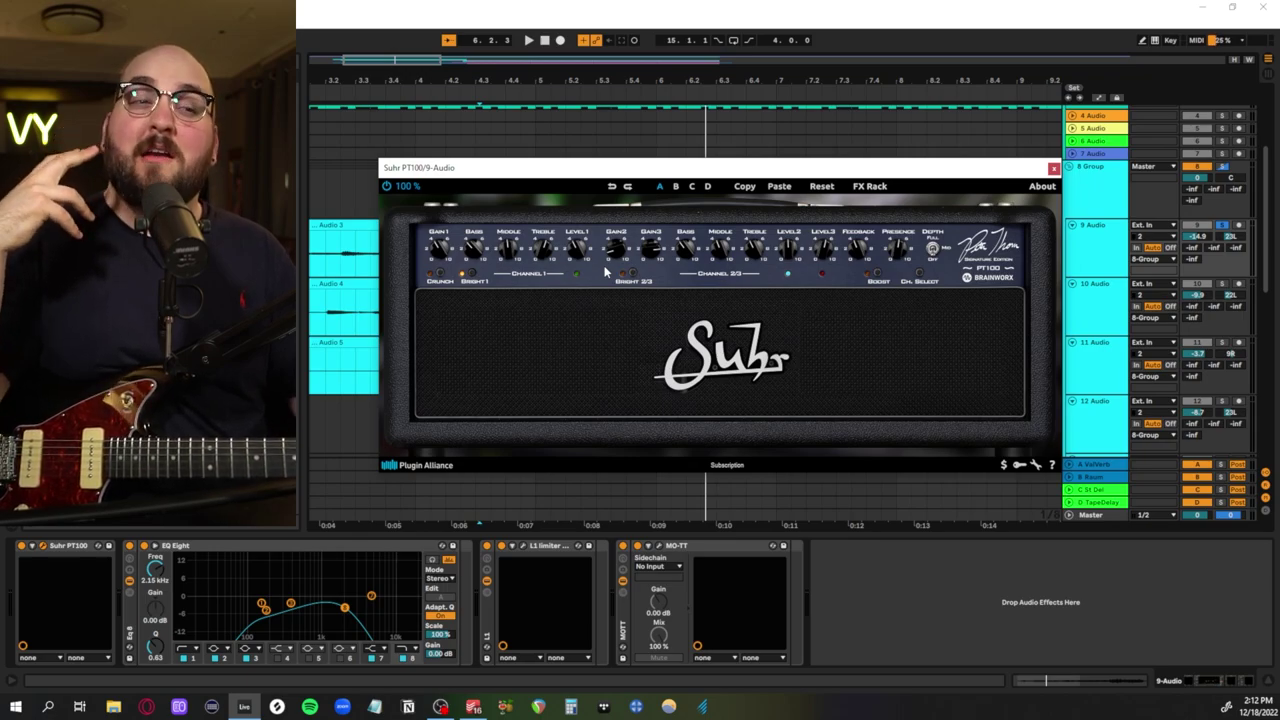
pyautogui.press('space')
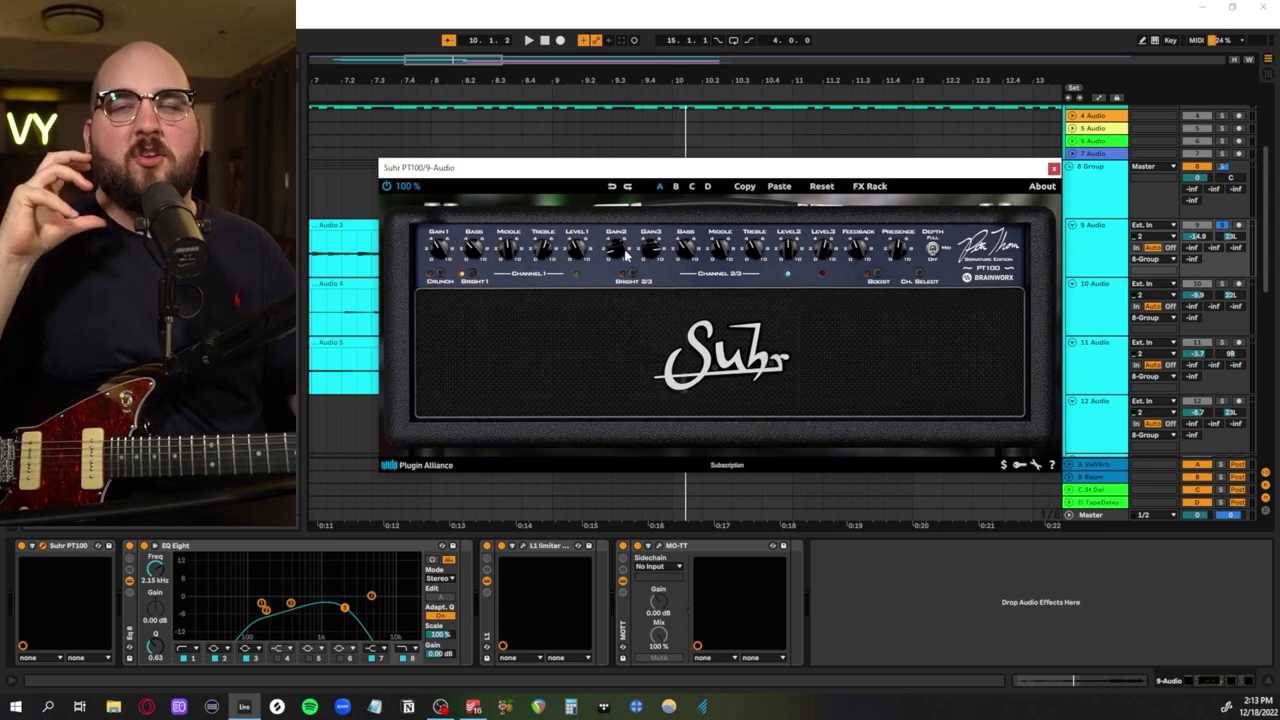
pyautogui.click(296, 618)
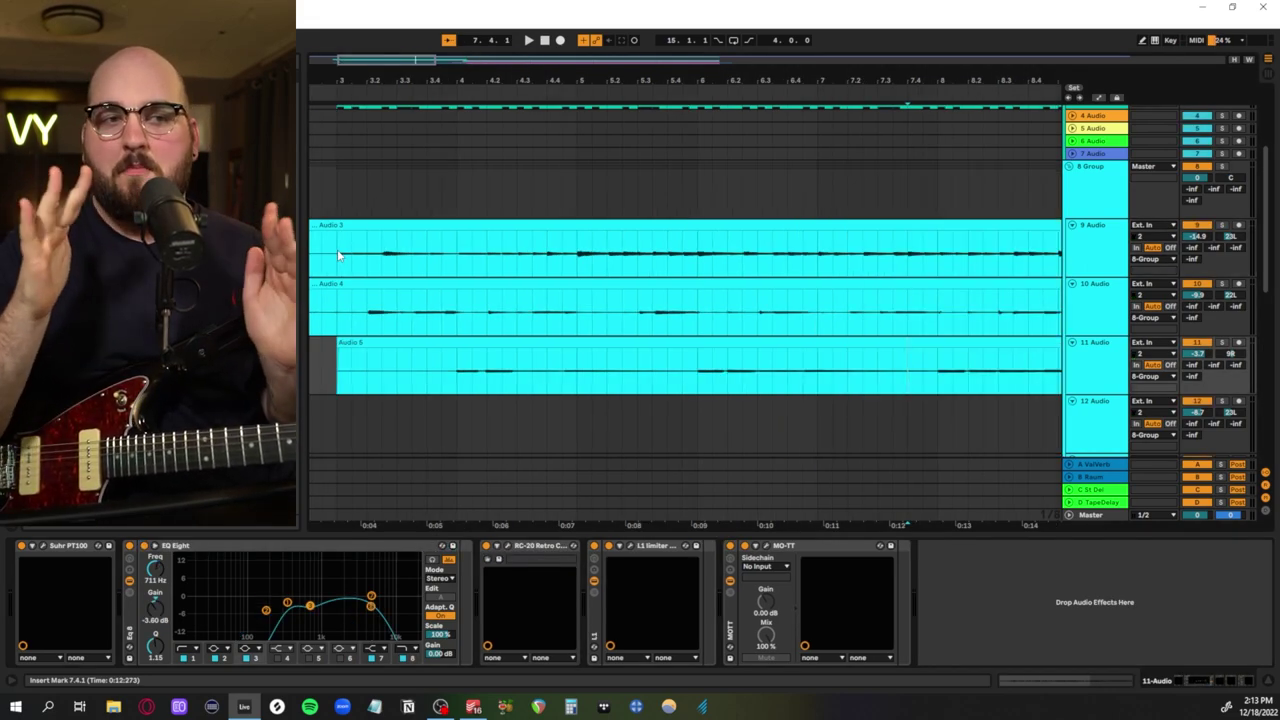
# Highlight the track 9 clip from 3.1.1 to 8.1.3 and track 11 from 4.3.1 to 5.4.3, and mark 3.4.3 on track 10
pyautogui.moveTo(337, 249); pyautogui.dragTo(955, 267)
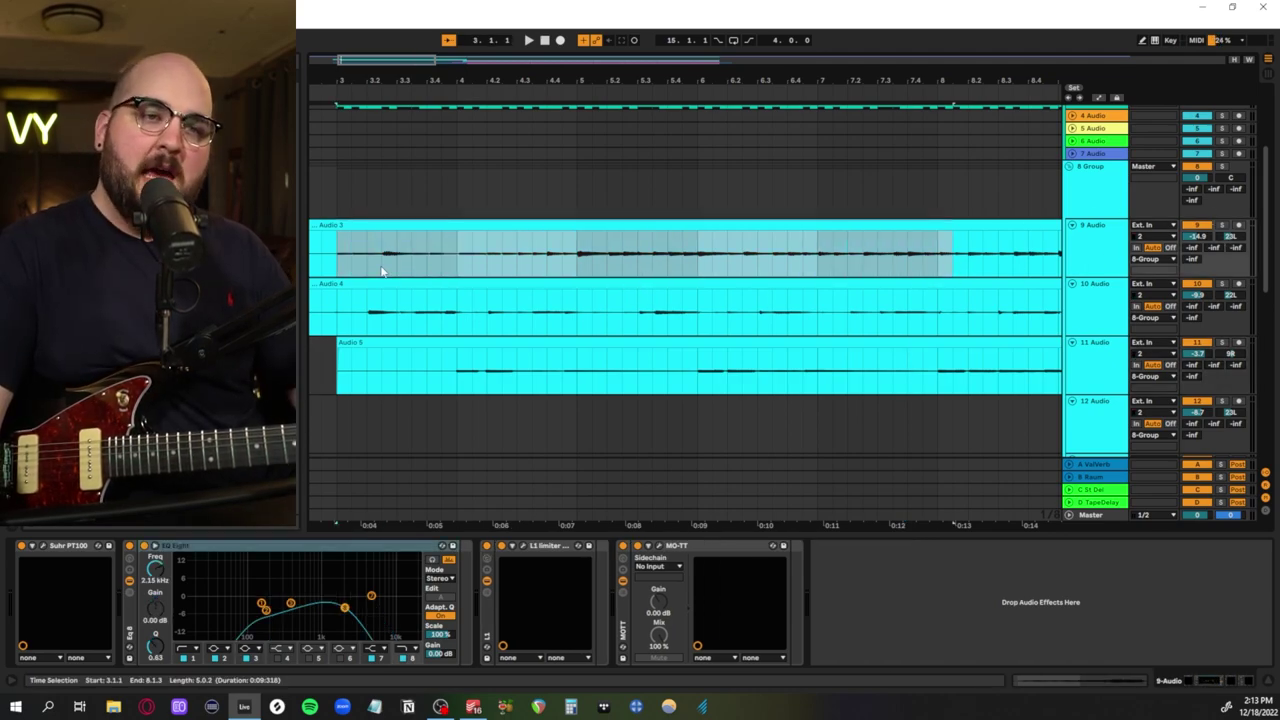
pyautogui.moveTo(517, 368); pyautogui.dragTo(681, 373)
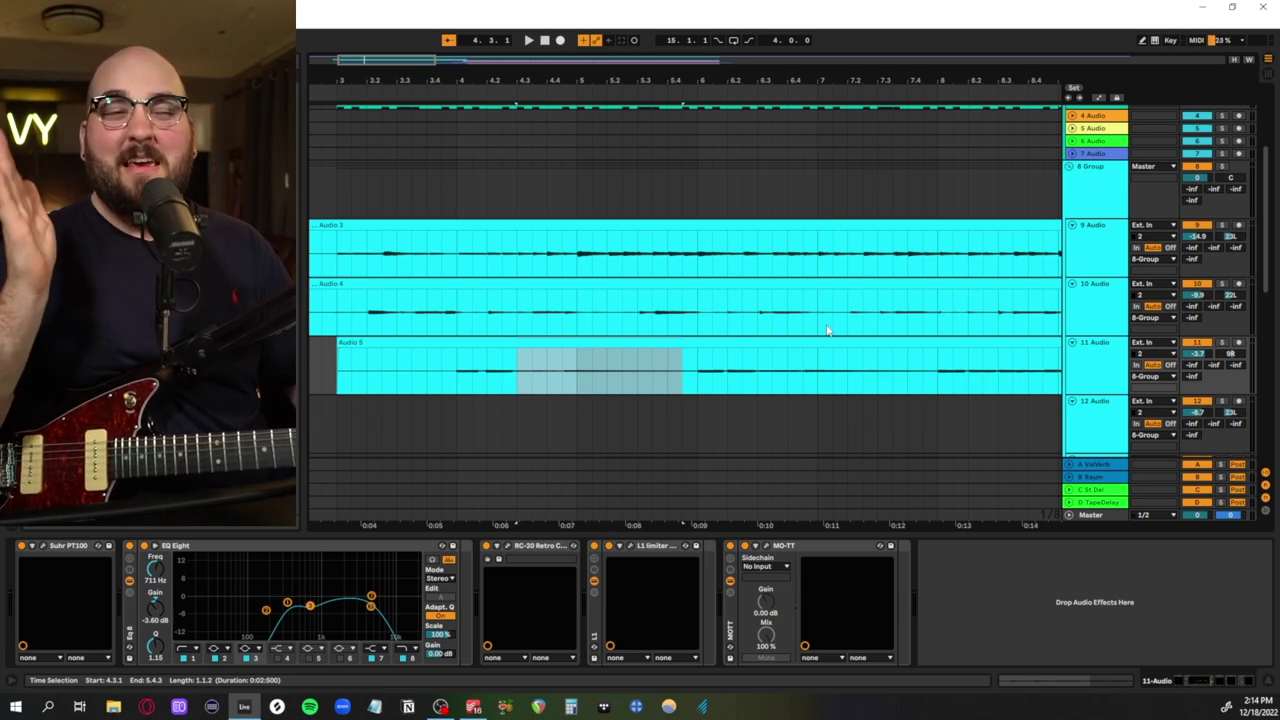
pyautogui.click(441, 318)
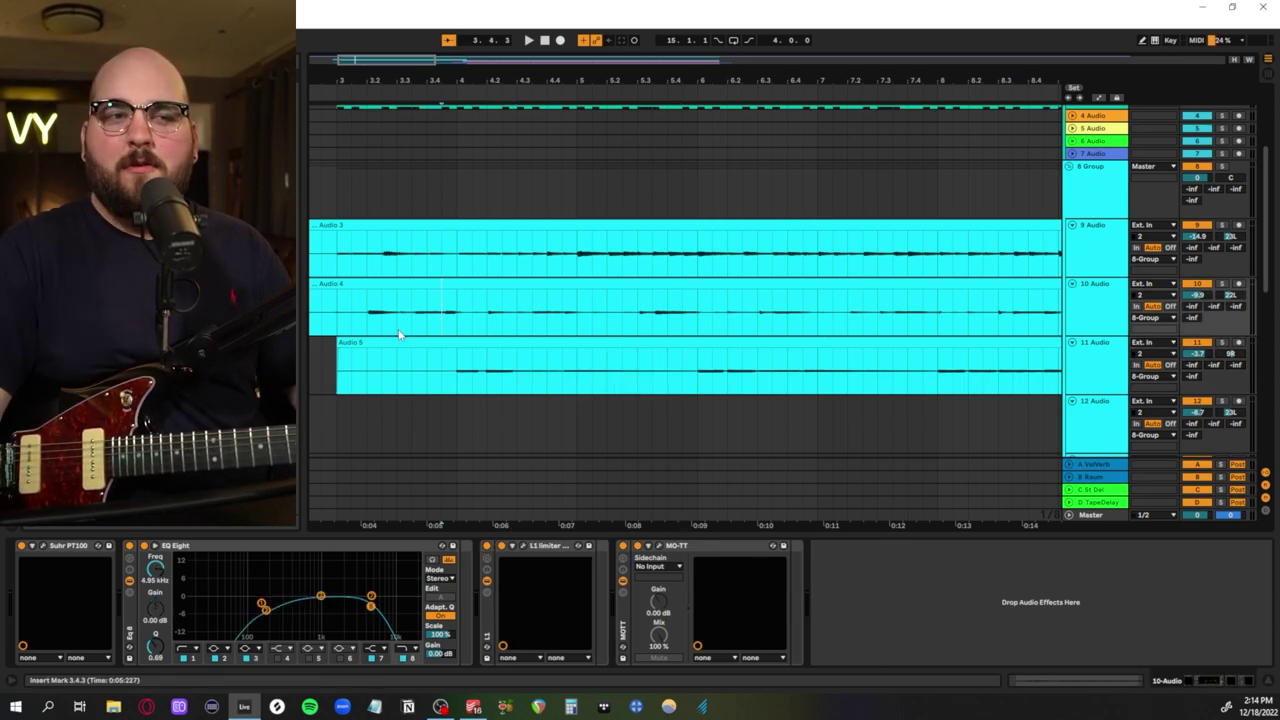
# Examine how the intro guitar clips line up with the guitar, Arcade and Kontakt clips on the tracks below
pyautogui.hscroll(-3, 463, 372)
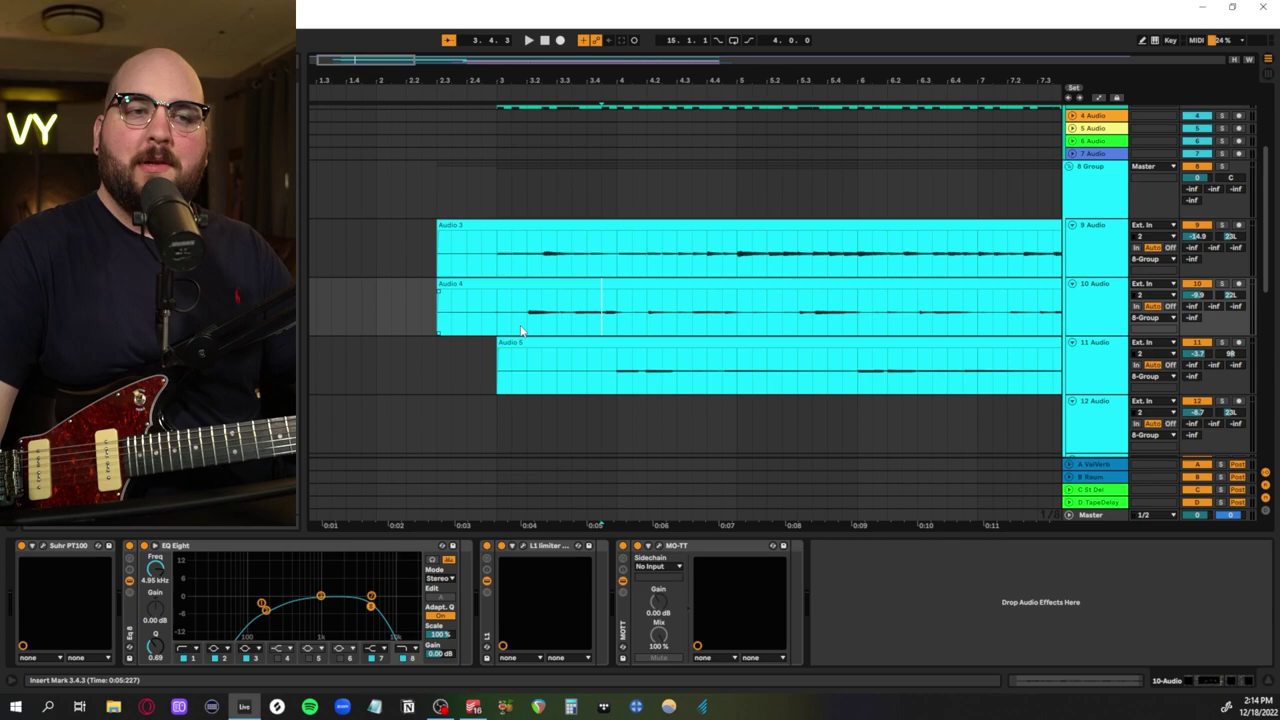
pyautogui.scroll(-5, 485, 337)
pyautogui.scroll(3, 369, 317)
pyautogui.scroll(-3, 482, 314)
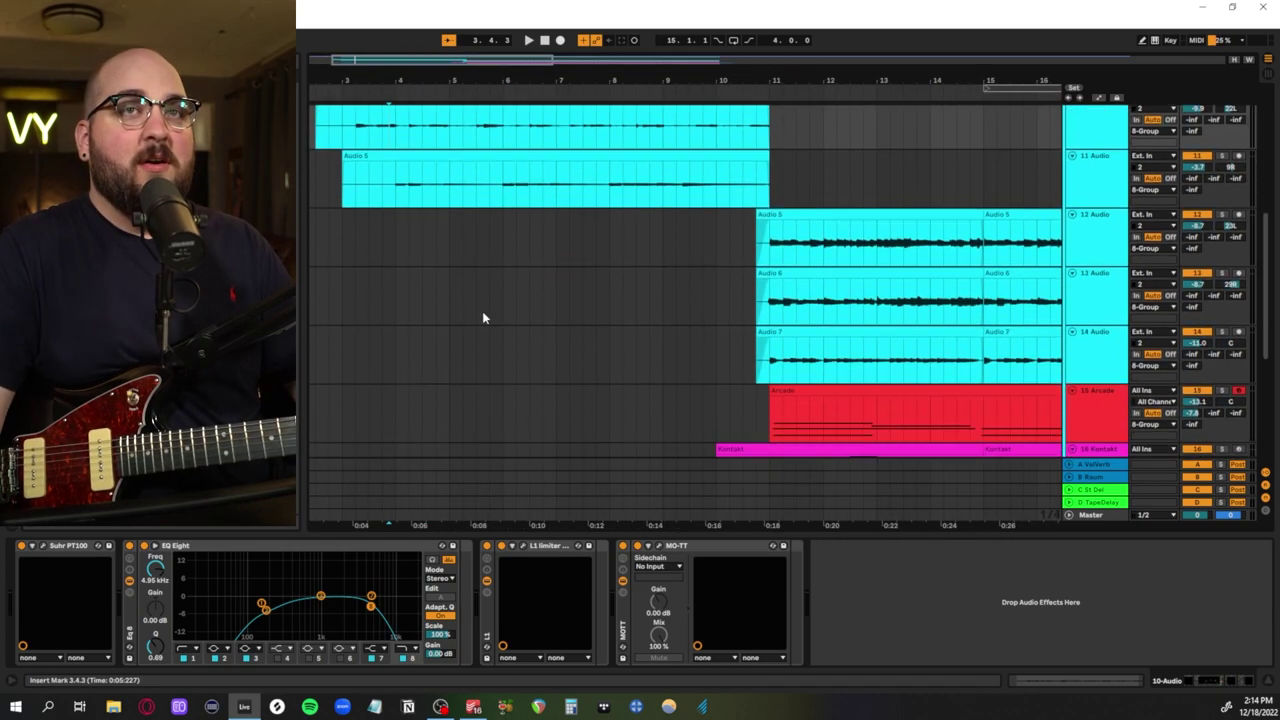
pyautogui.scroll(1, 600, 295)
pyautogui.scroll(-2, 686, 278)
pyautogui.scroll(7, 675, 283)
pyautogui.scroll(-1, 660, 283)
pyautogui.scroll(3, 449, 246)
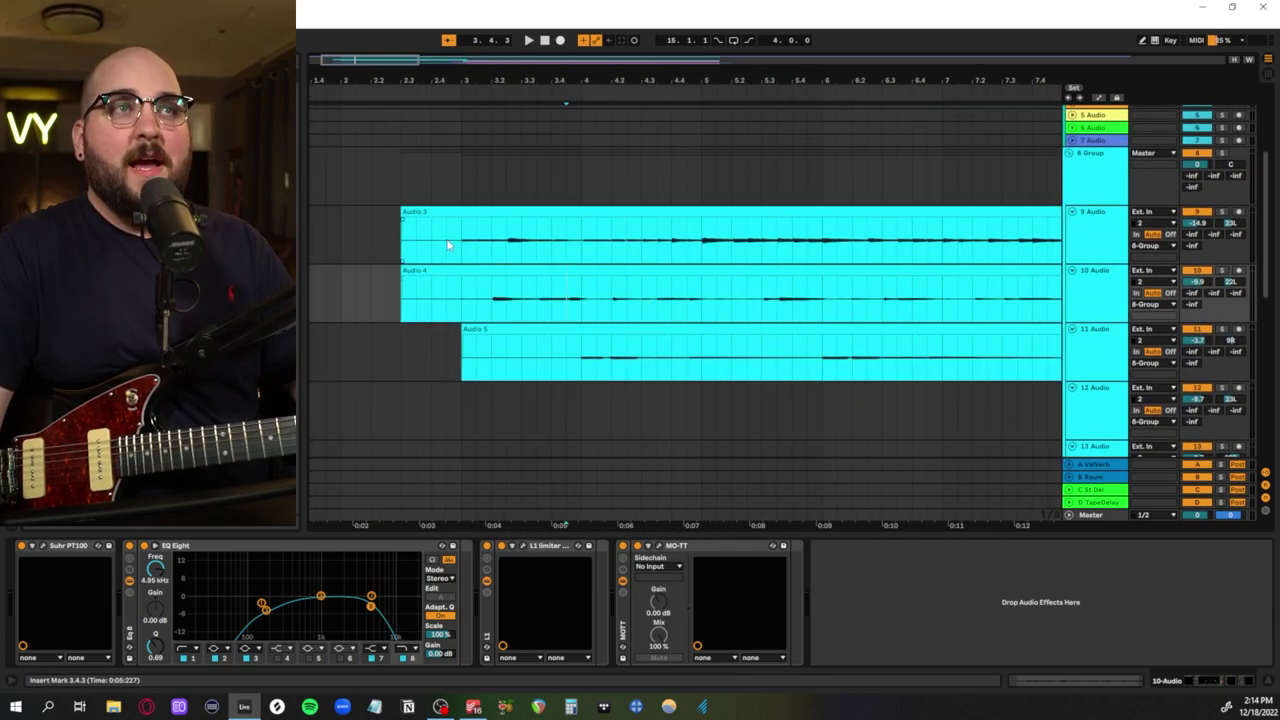
# Play the intro guitar clip on track 9 in solo from position 2.4.3
pyautogui.click(441, 245)
pyautogui.press('space')
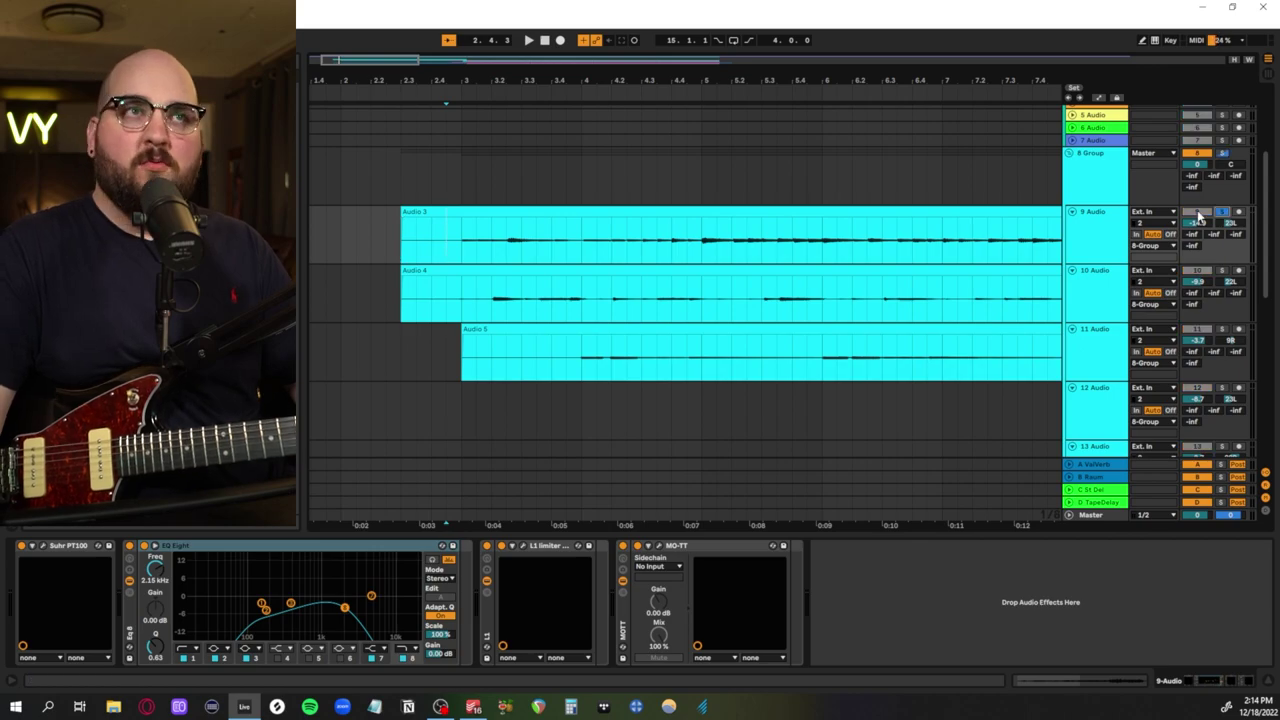
pyautogui.press('z')
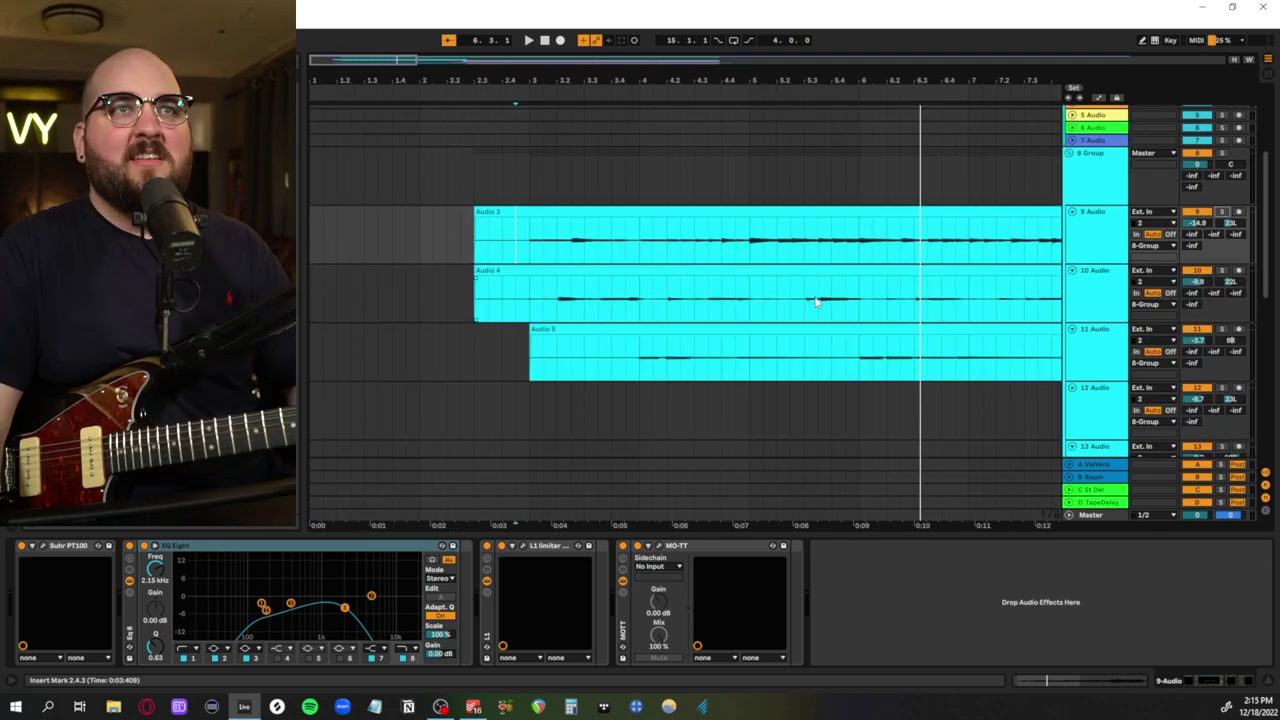
# Play the enlarged guitar clip on track 10 in solo from 3.1.4 and collapse its expanded EQ Eight display
pyautogui.moveTo(536, 302); pyautogui.dragTo(812, 306)
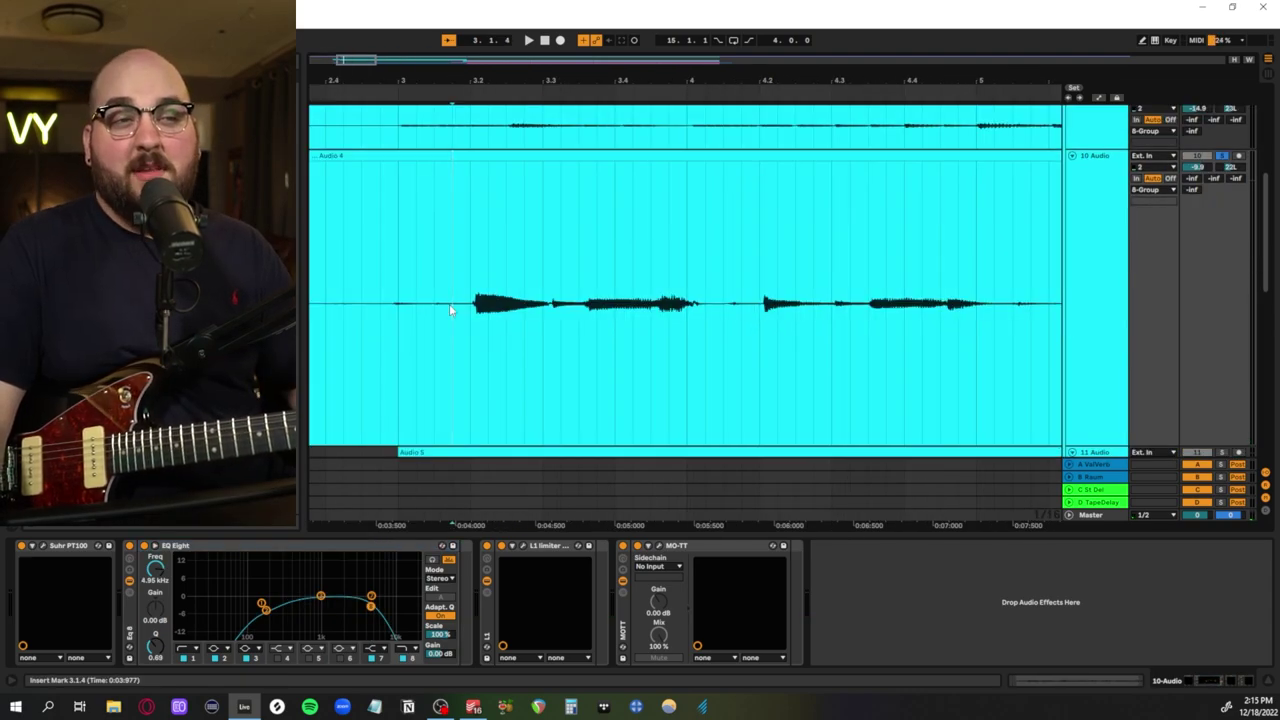
pyautogui.press('space')
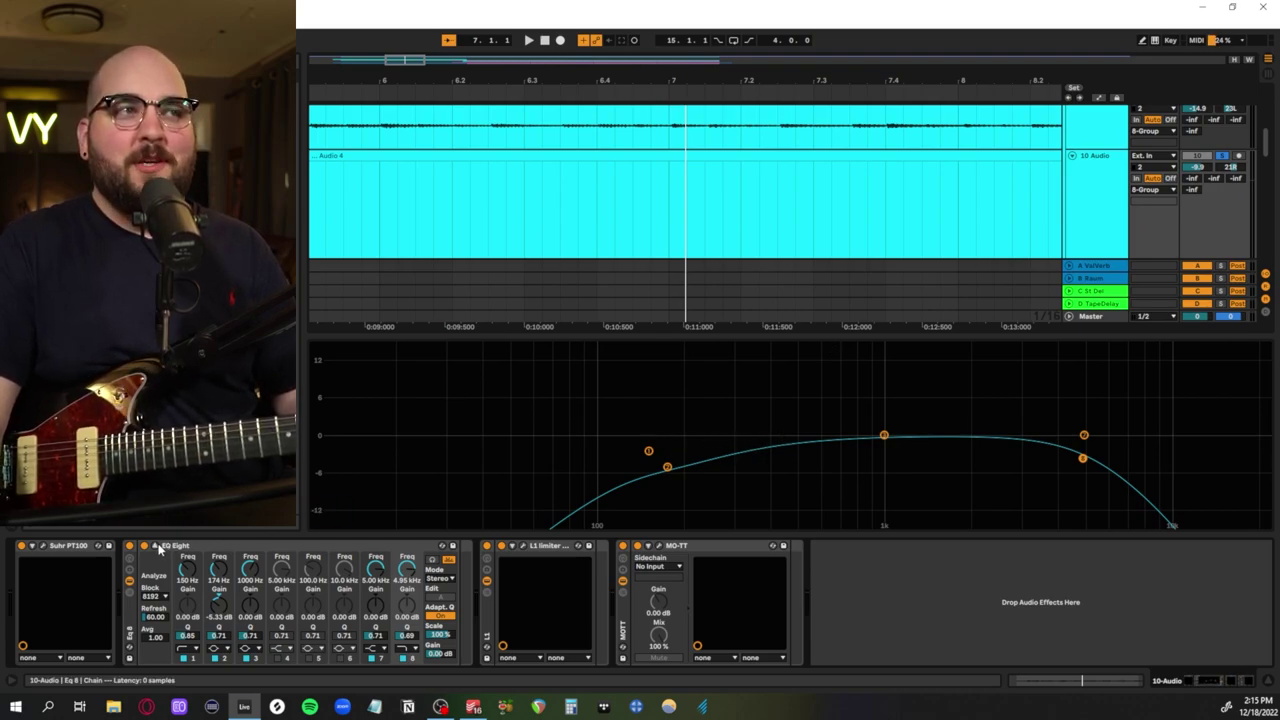
pyautogui.click(155, 547)
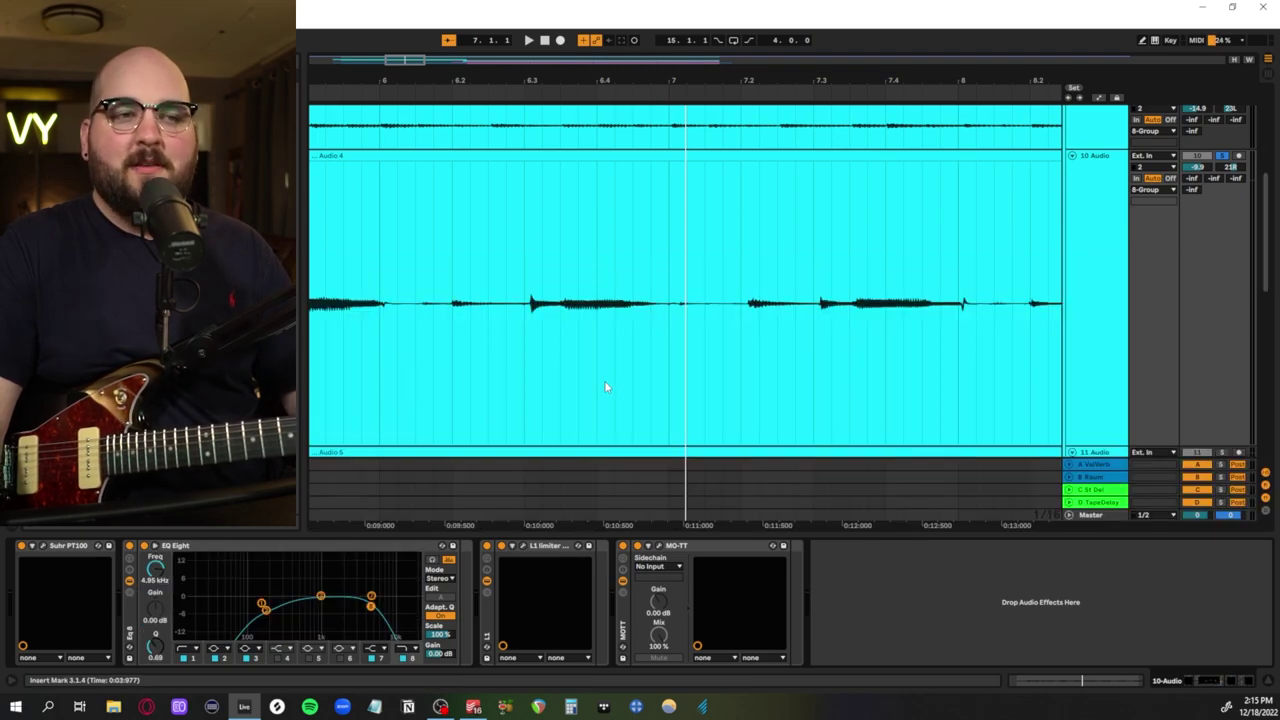
# Enlarge the intro guitar clip on track 11 and play it in solo from position 3.4.4
pyautogui.scroll(-3, 604, 381)
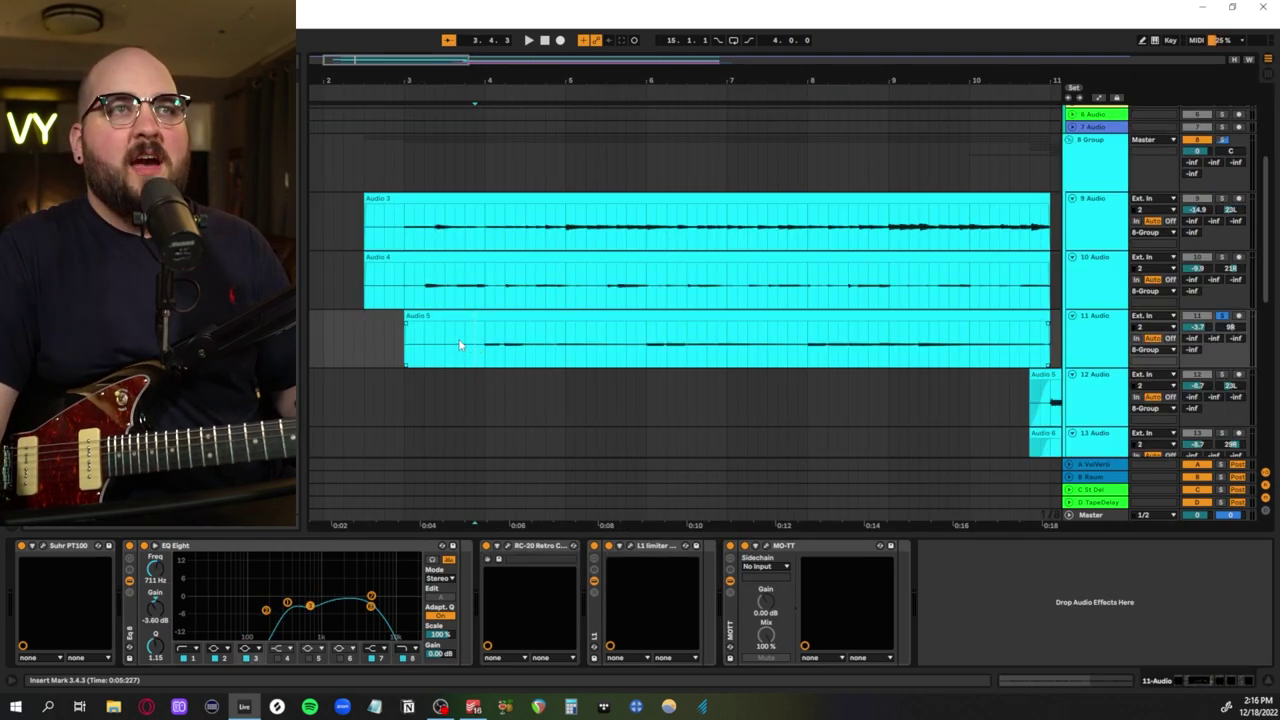
pyautogui.moveTo(461, 345); pyautogui.dragTo(756, 346)
pyautogui.press('z')
pyautogui.click(357, 340)
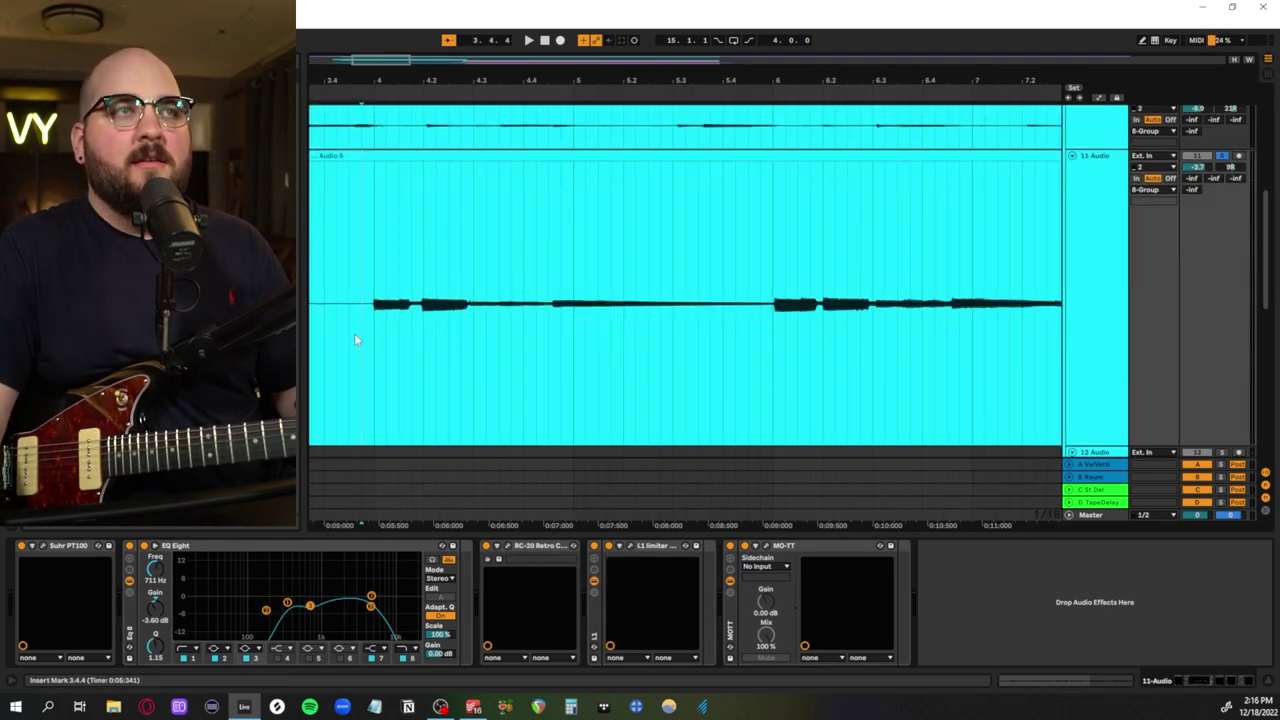
pyautogui.press('space')
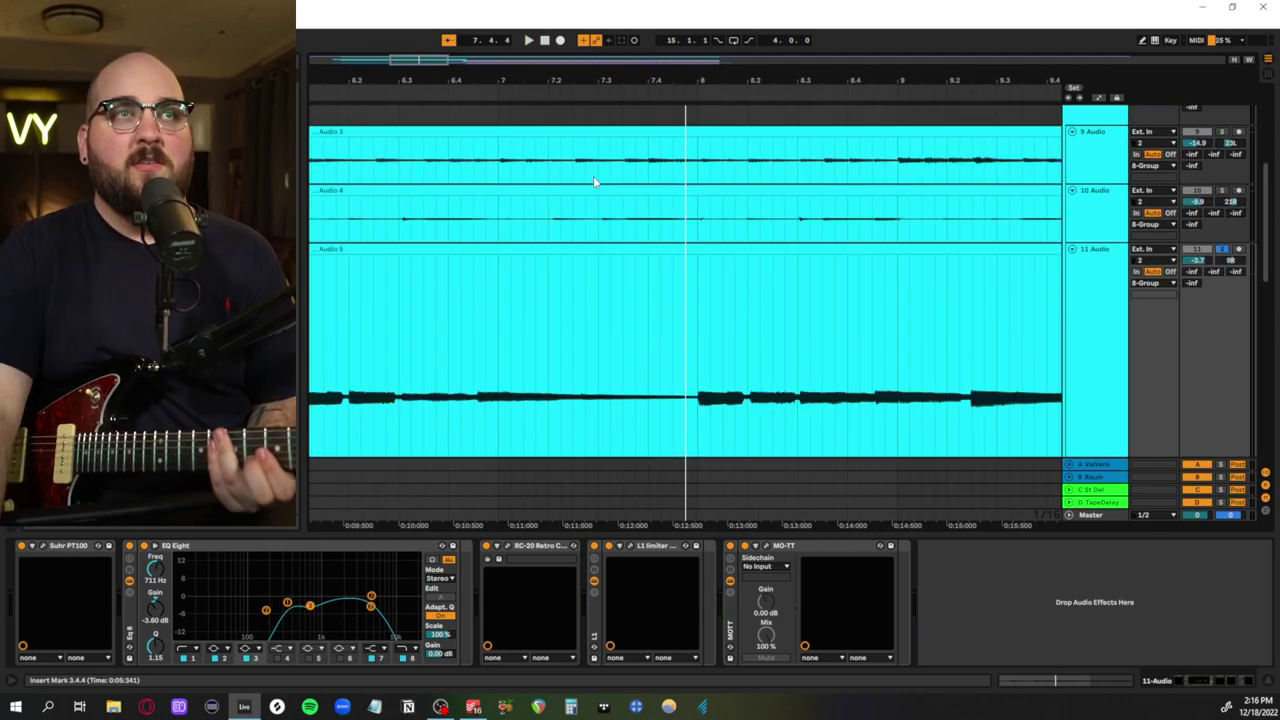
# Highlight matching passages on tracks 9 to 11, including 7.3.1 to 8.1.3 on track 11, and examine that track's sustained notes
pyautogui.moveTo(595, 176); pyautogui.dragTo(609, 163)
pyautogui.moveTo(660, 209); pyautogui.dragTo(785, 232)
pyautogui.moveTo(606, 325); pyautogui.dragTo(851, 342)
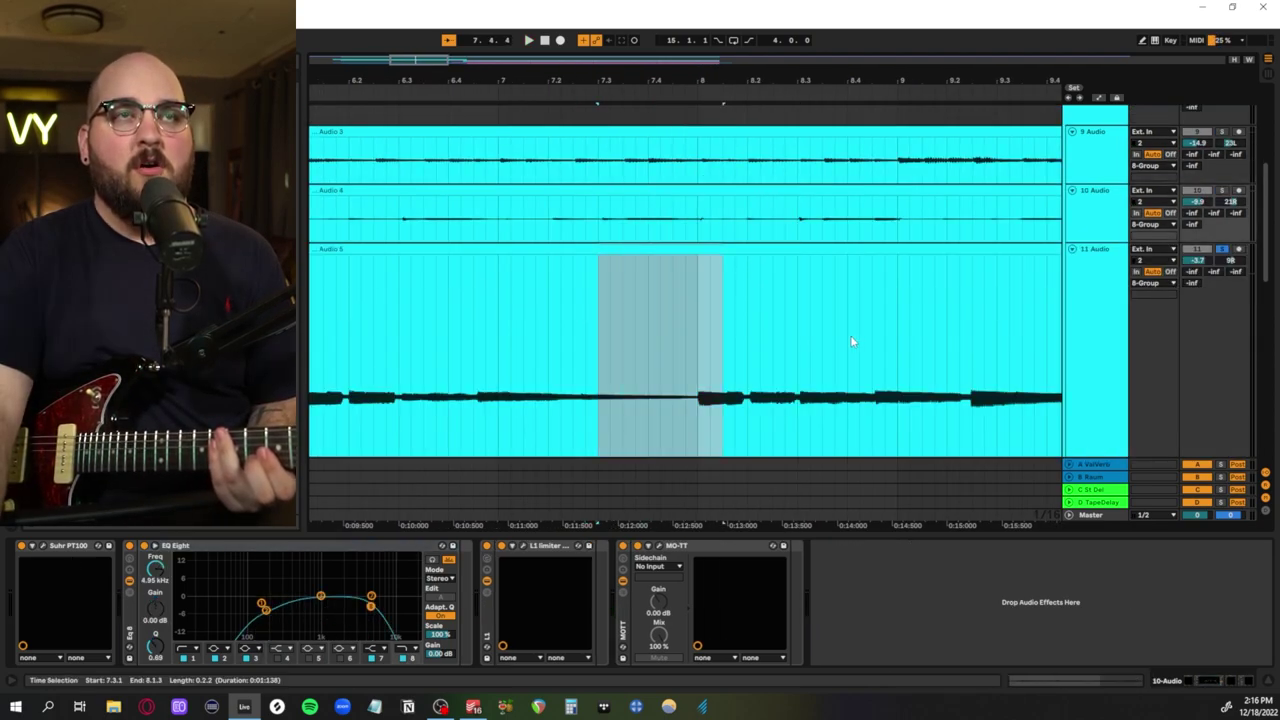
pyautogui.scroll(-3, 853, 342)
pyautogui.click(710, 310)
pyautogui.hscroll(-6, 640, 294)
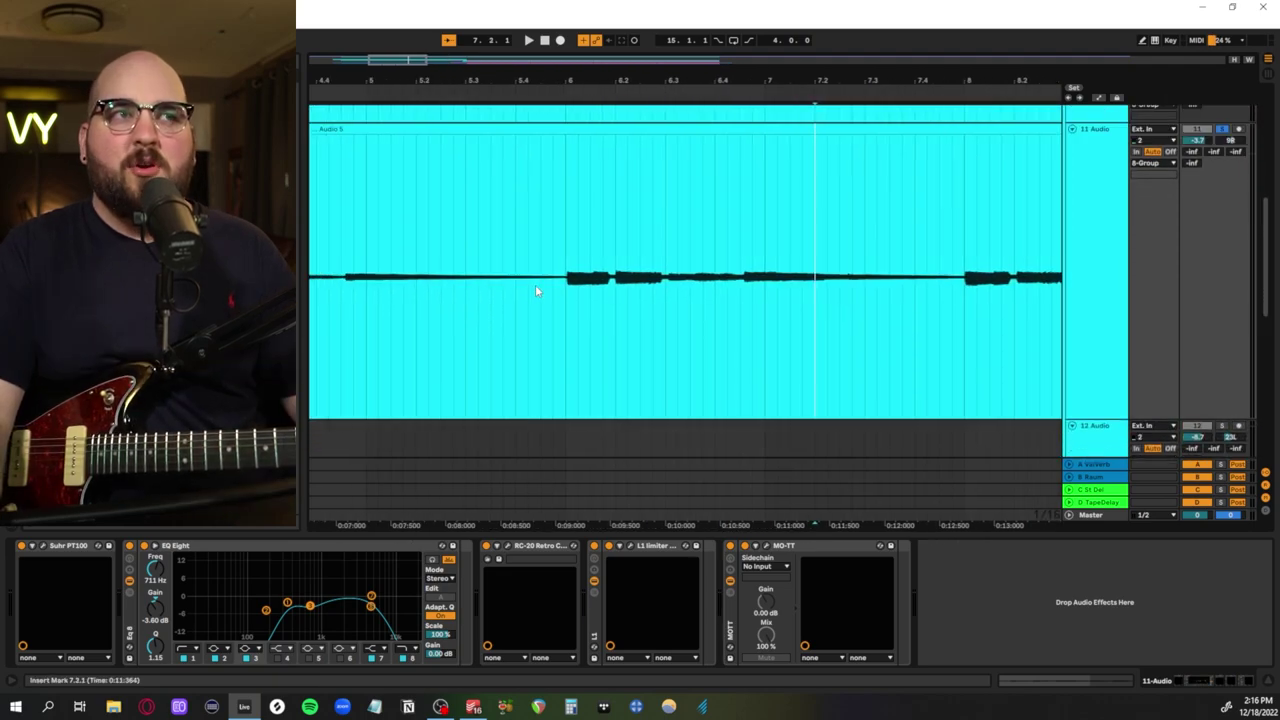
pyautogui.moveTo(491, 290); pyautogui.dragTo(860, 297)
pyautogui.click(754, 370)
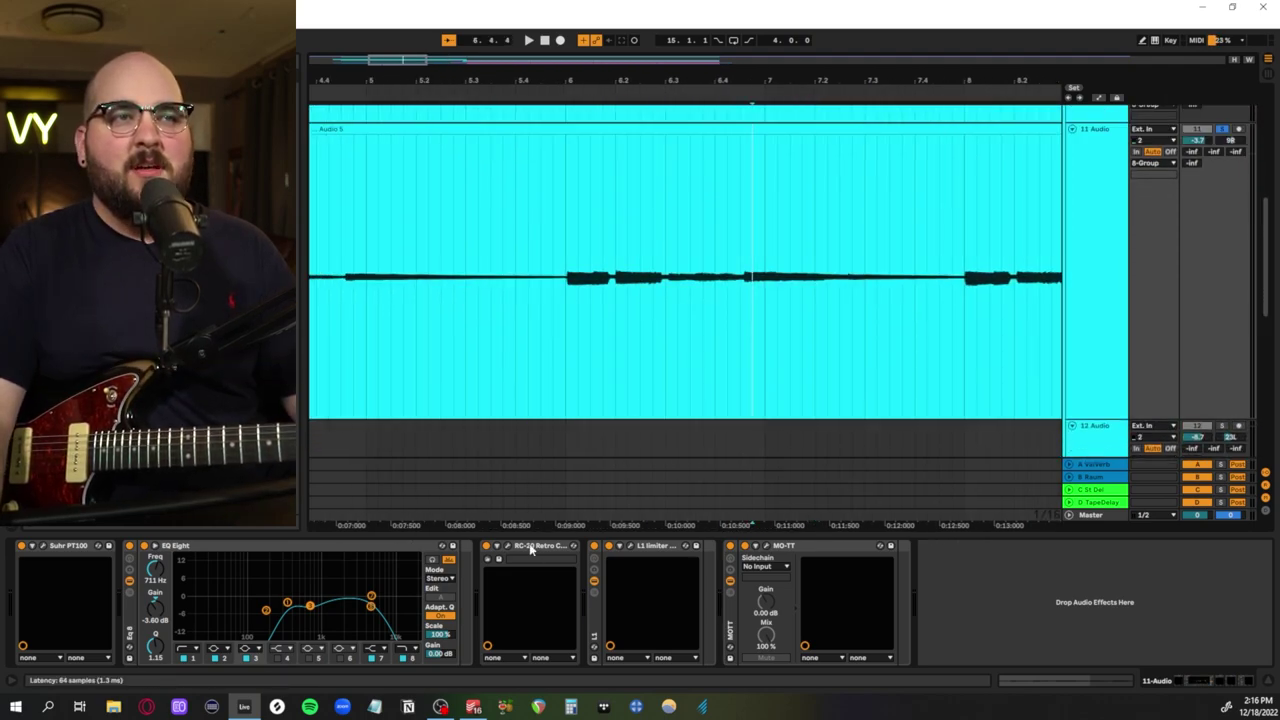
# Inspect the RC-20 plug-in on track 11, look over the guitar clips from bar 11 onward, and select track 11's EQ Eight
pyautogui.click(507, 546)
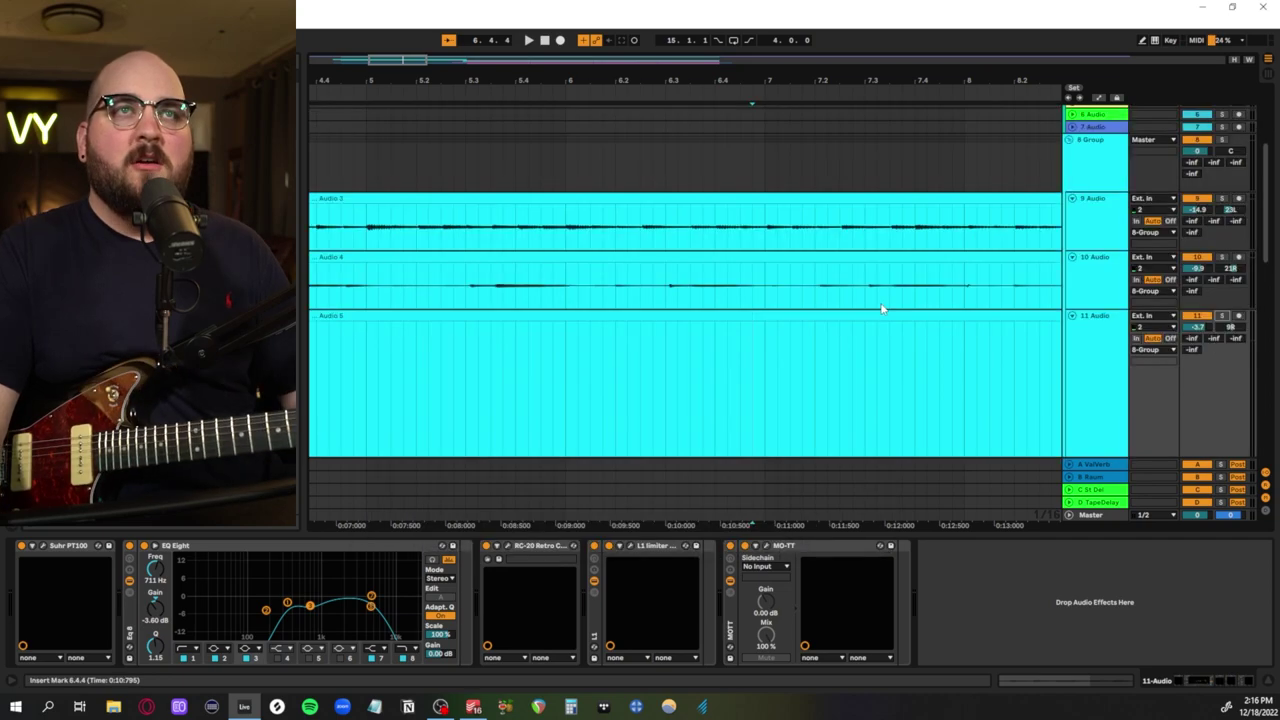
pyautogui.scroll(-3, 882, 309)
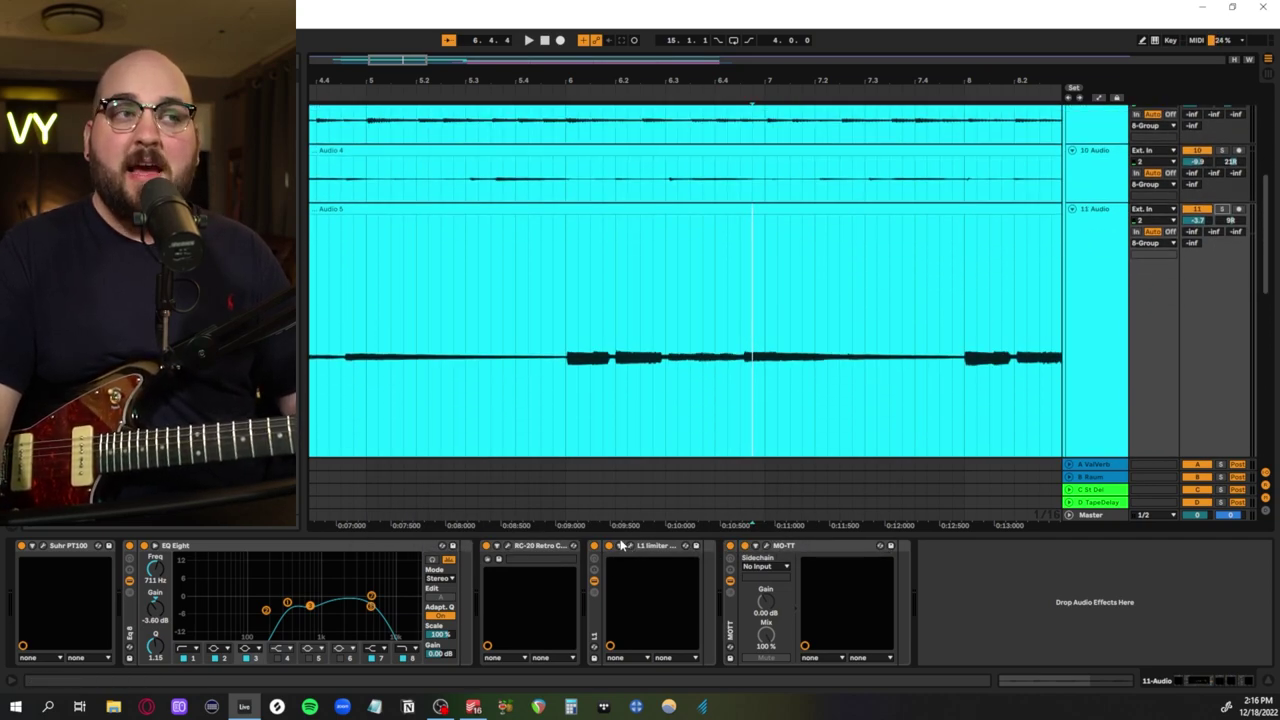
pyautogui.scroll(-4, 633, 298)
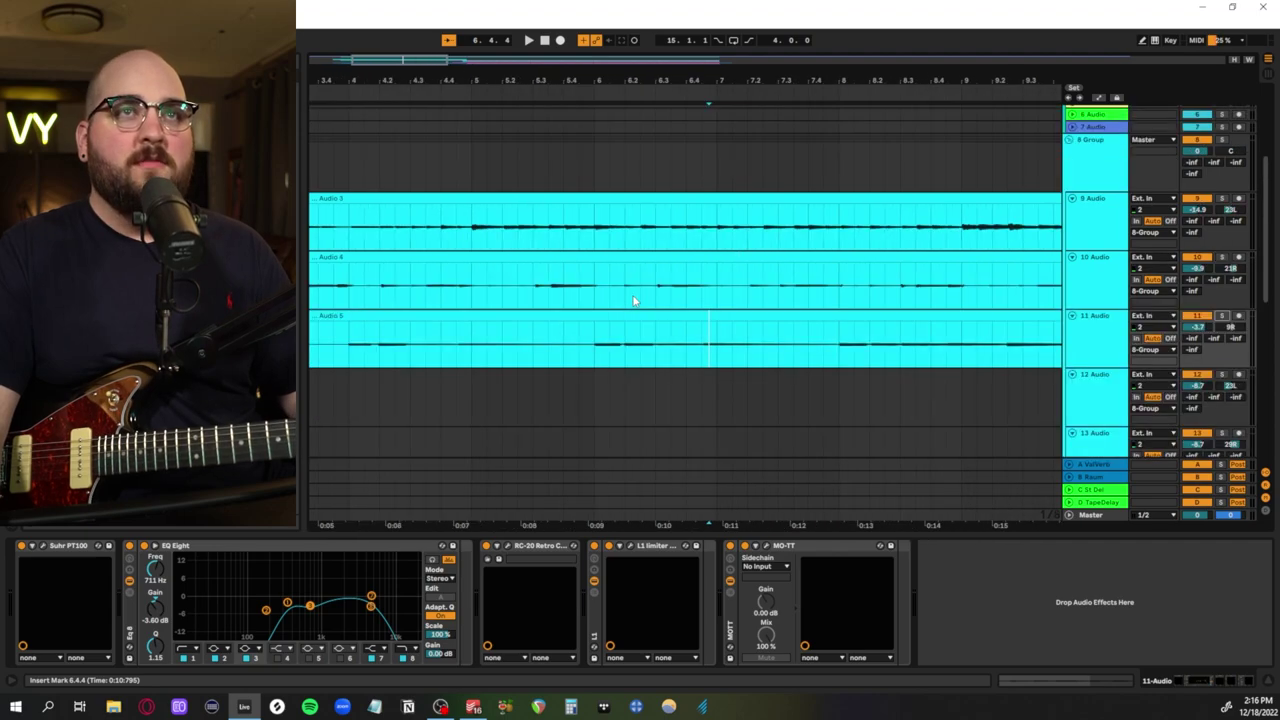
pyautogui.scroll(-5, 691, 298)
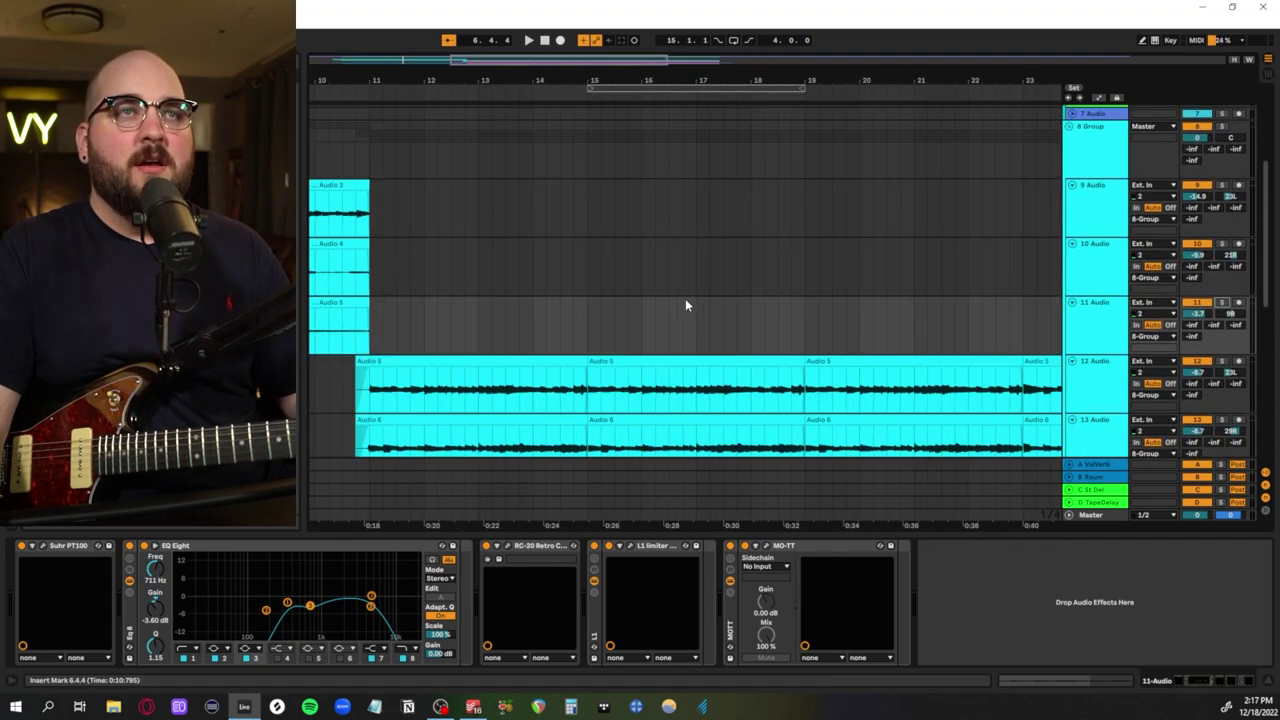
pyautogui.click(342, 551)
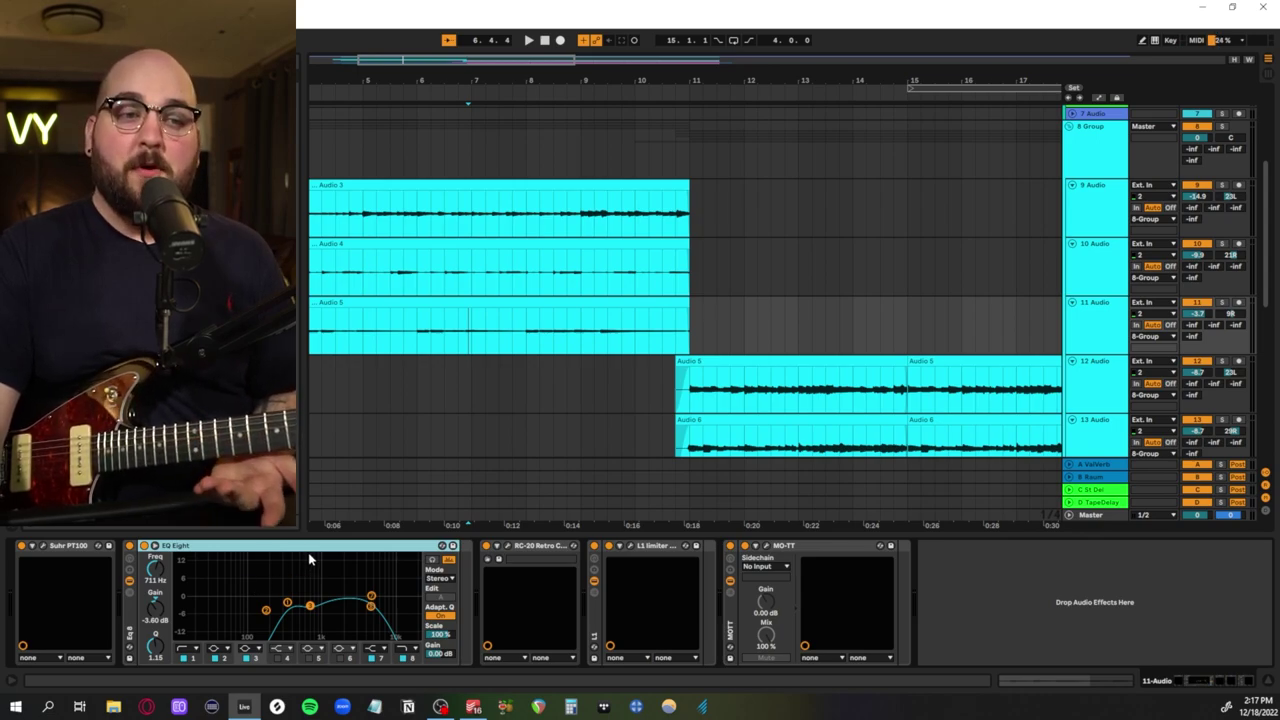
# Set the 711 Hz band on track 11's EQ Eight to -3.00 dB, select track 9 and open its L1 limiter
pyautogui.moveTo(287, 603); pyautogui.dragTo(256, 605)
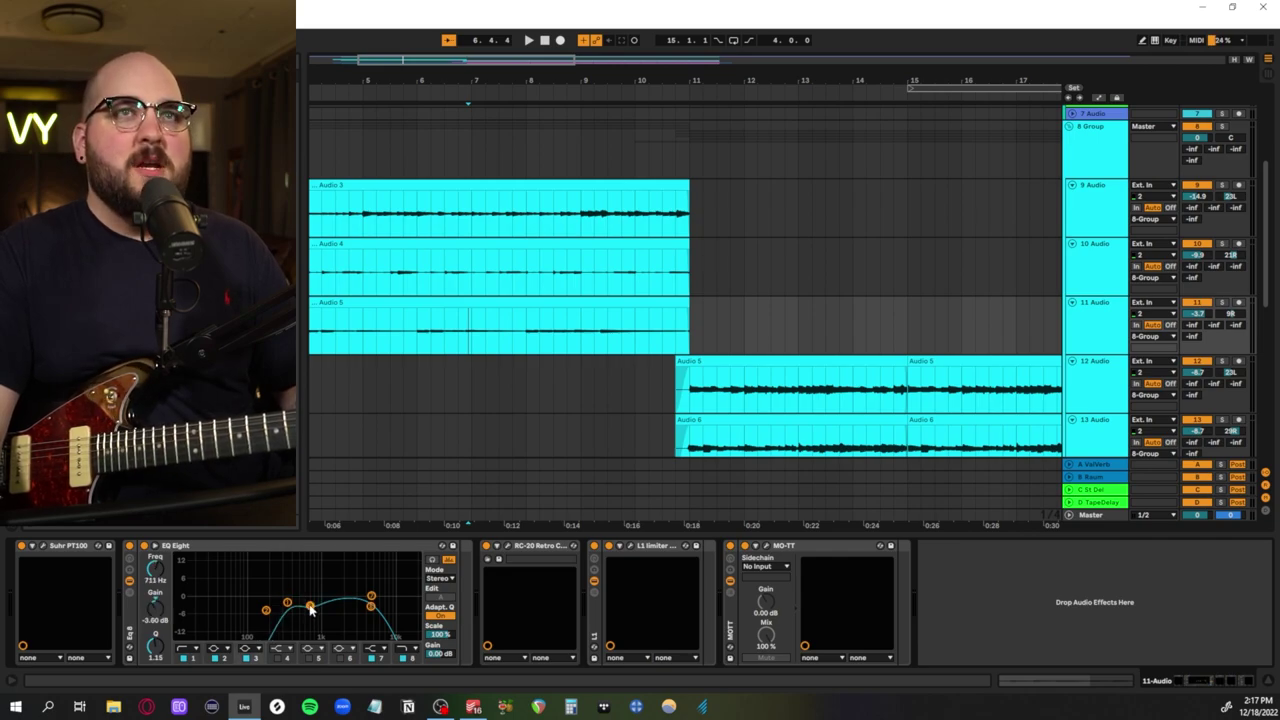
pyautogui.click(1066, 230)
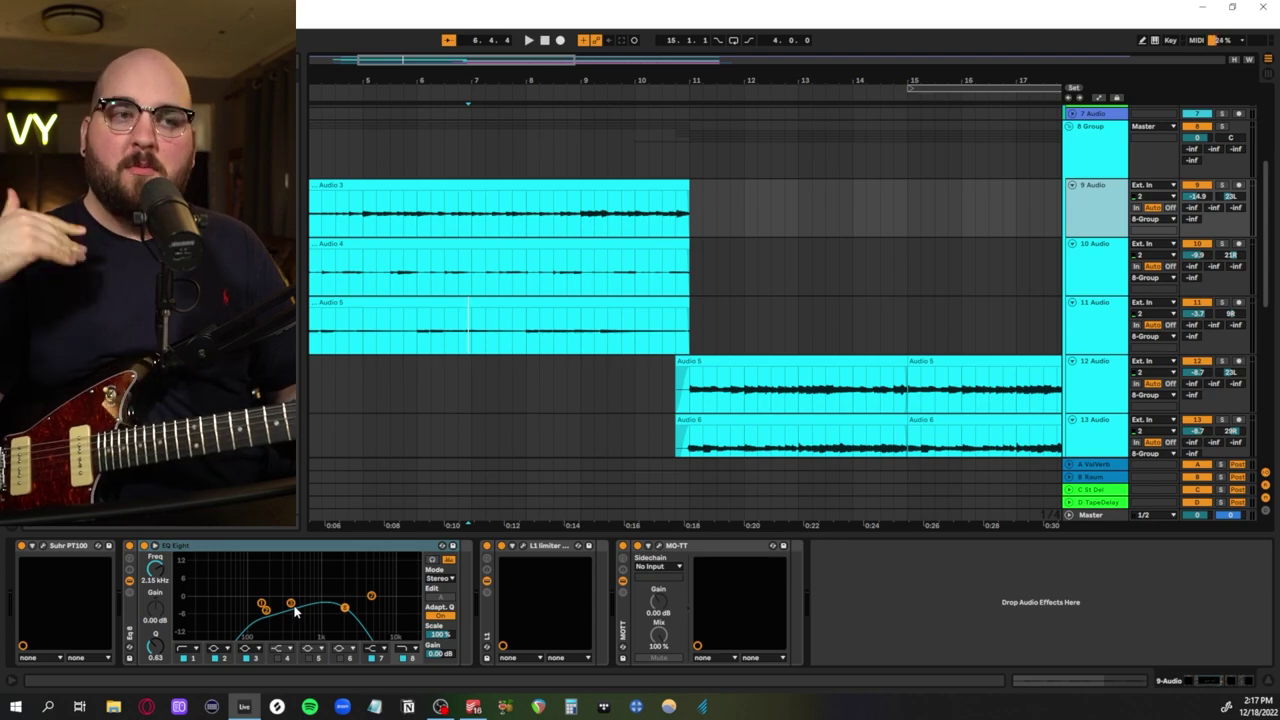
pyautogui.click(510, 545)
pyautogui.moveTo(695, 334); pyautogui.dragTo(695, 258)
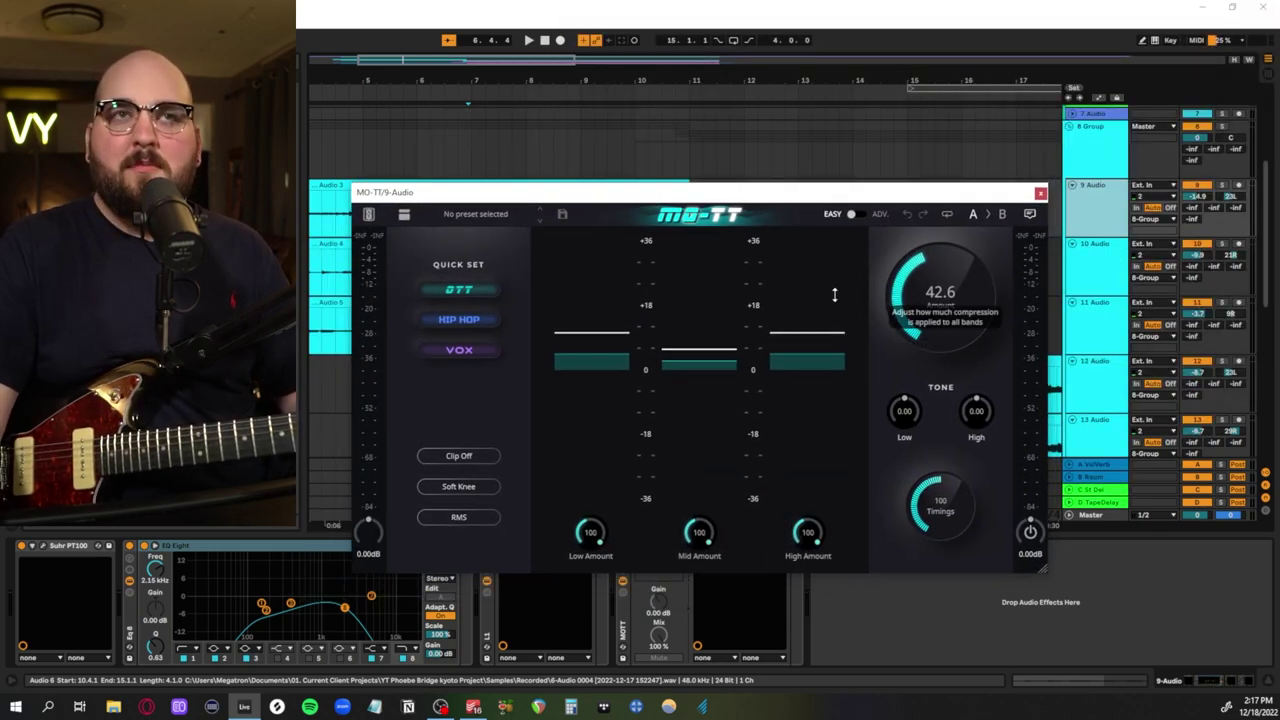
# Examine the band levels in track 9's MO-TT compressor, close it, and highlight the intro guitar clips on tracks 9 to 11
pyautogui.moveTo(587, 339)
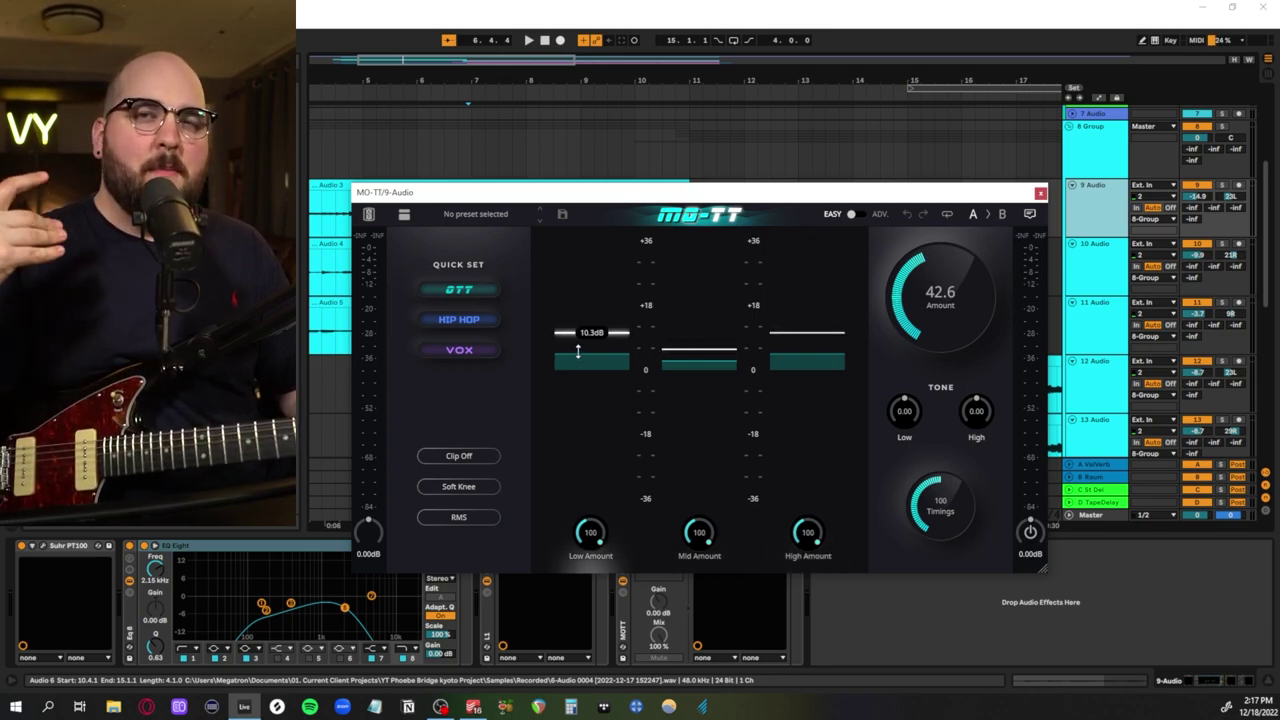
pyautogui.moveTo(690, 356)
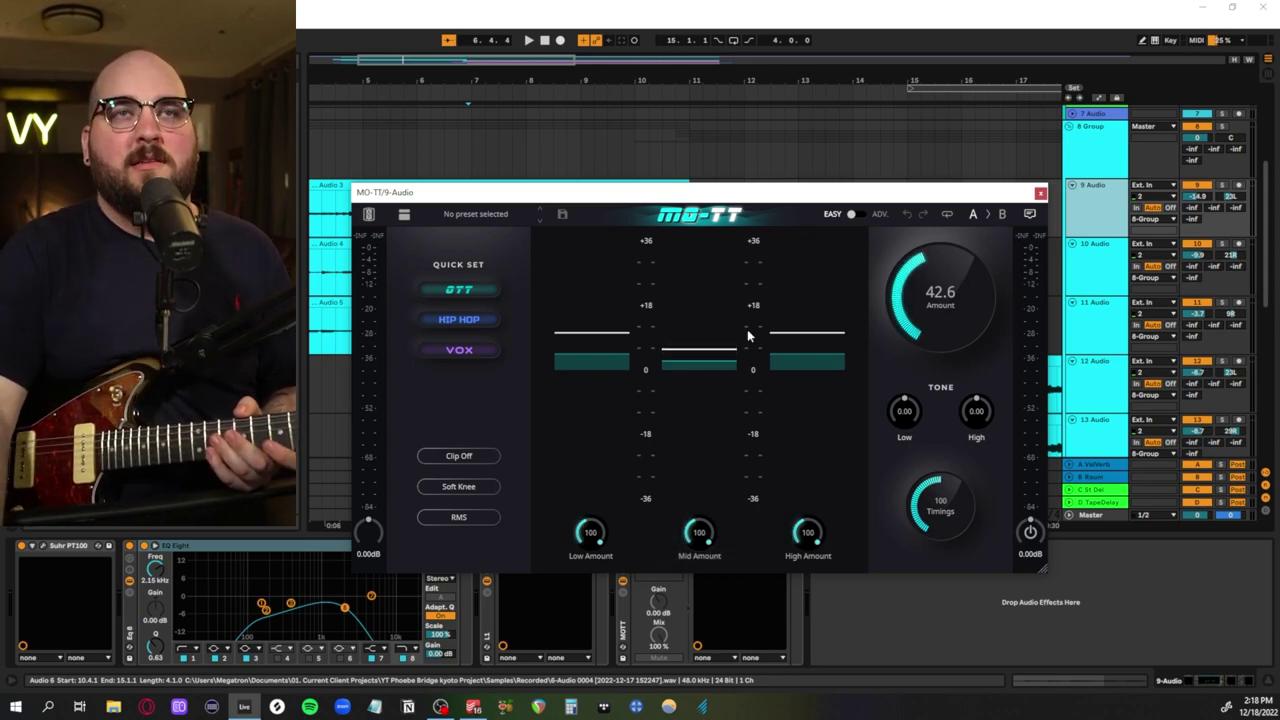
pyautogui.moveTo(811, 306)
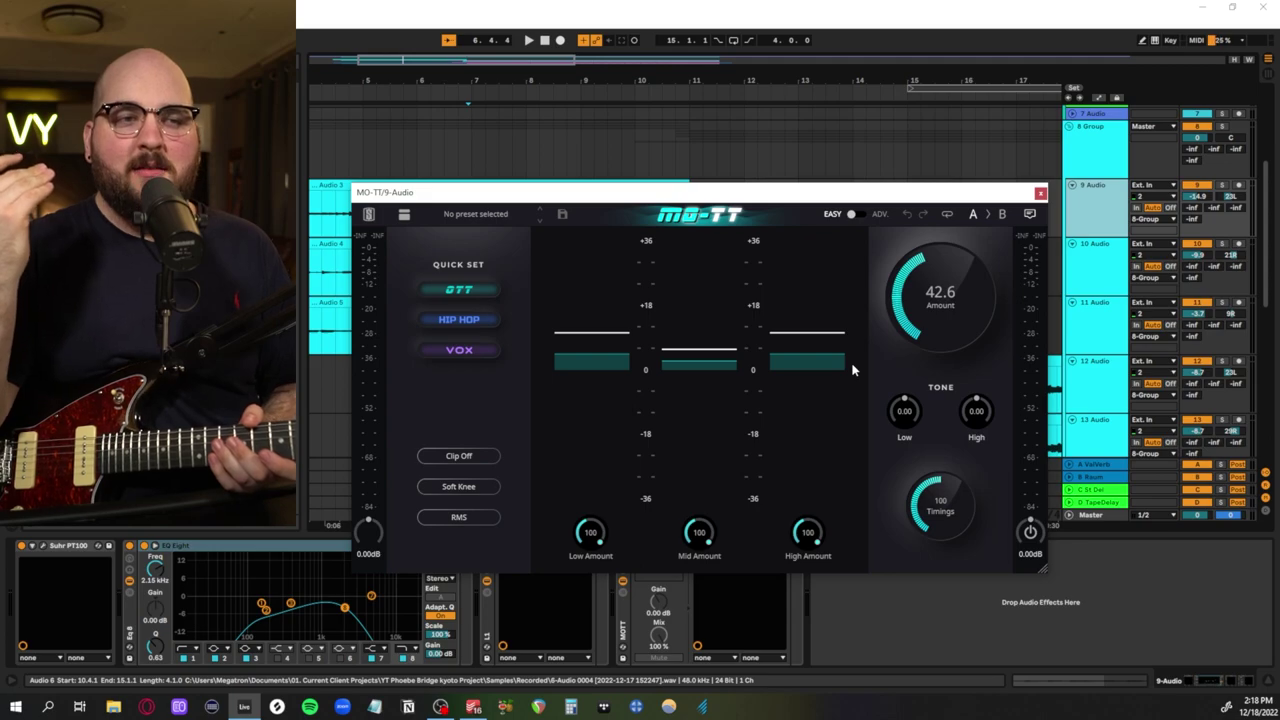
pyautogui.click(1040, 192)
pyautogui.scroll(1, 387, 205)
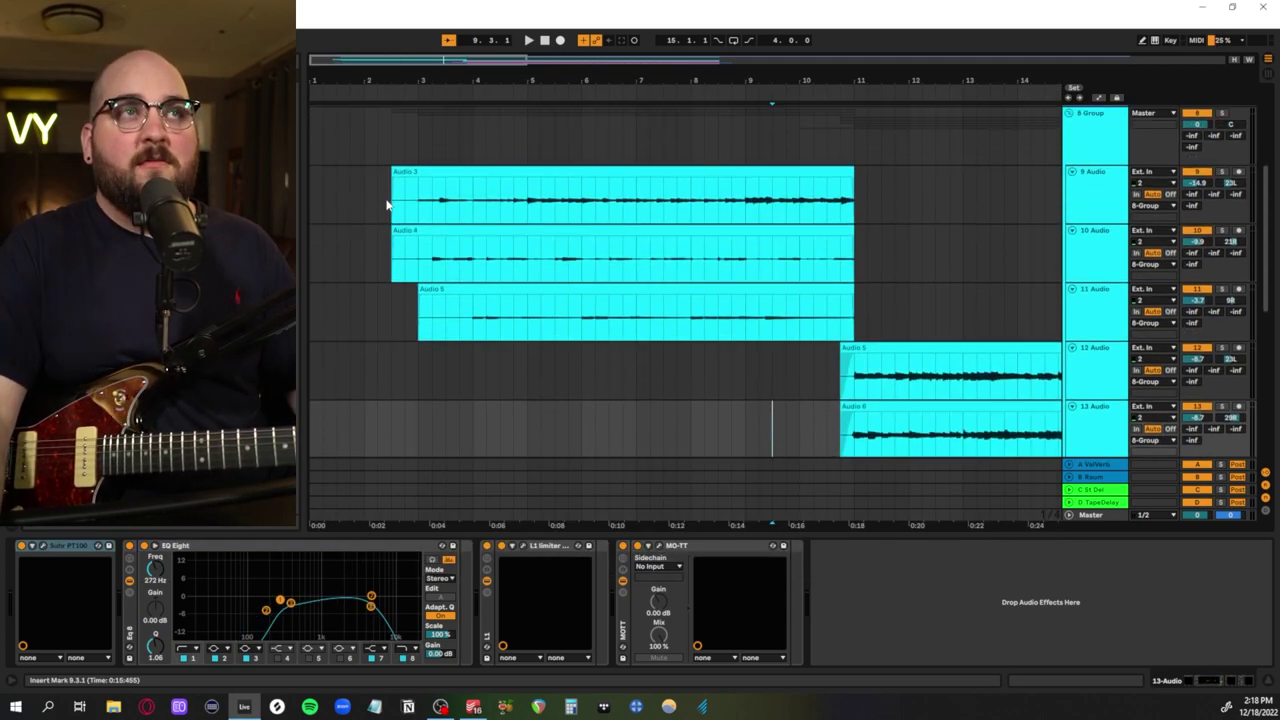
pyautogui.moveTo(386, 205); pyautogui.dragTo(845, 315)
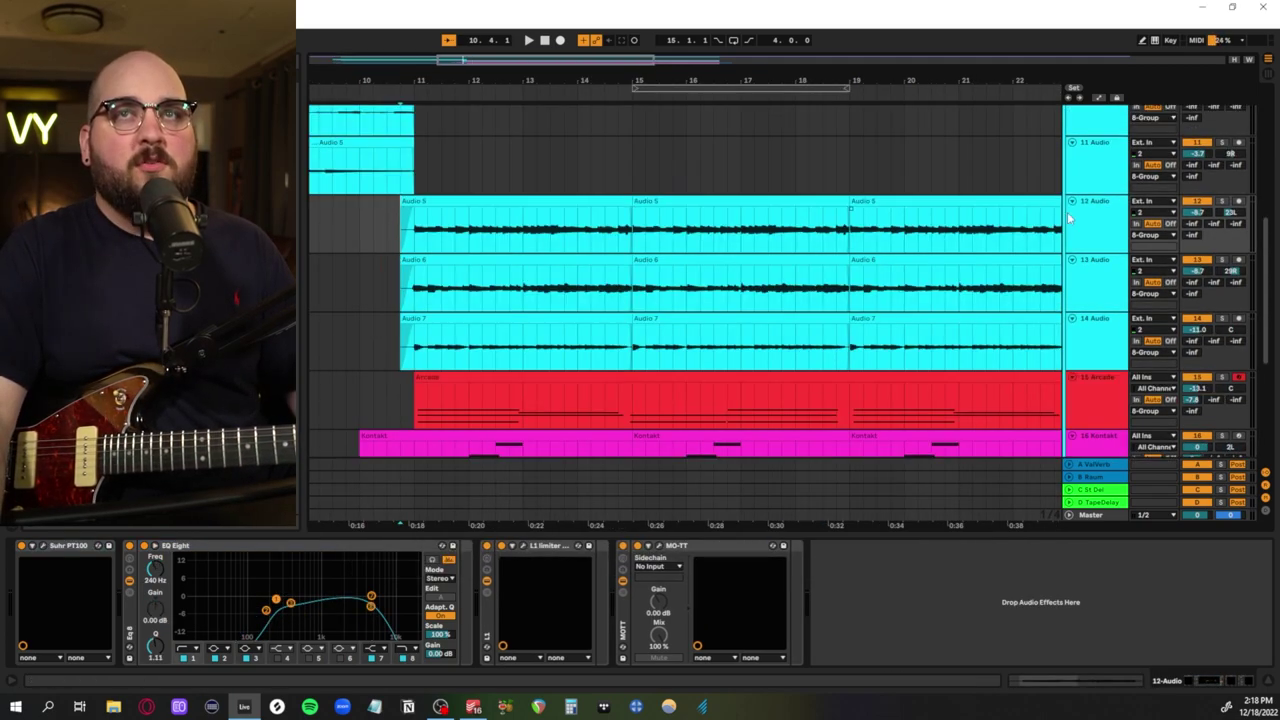
# Solo tracks 12 and 13, enlarge their clips from 10.2.1 to 13.1.1, and play them from 10.3.3
pyautogui.keyDown('shift'); pyautogui.click(1108, 283); pyautogui.keyUp('shift')
pyautogui.click(1222, 201)
pyautogui.moveTo(374, 226); pyautogui.dragTo(519, 286)
pyautogui.press('z')
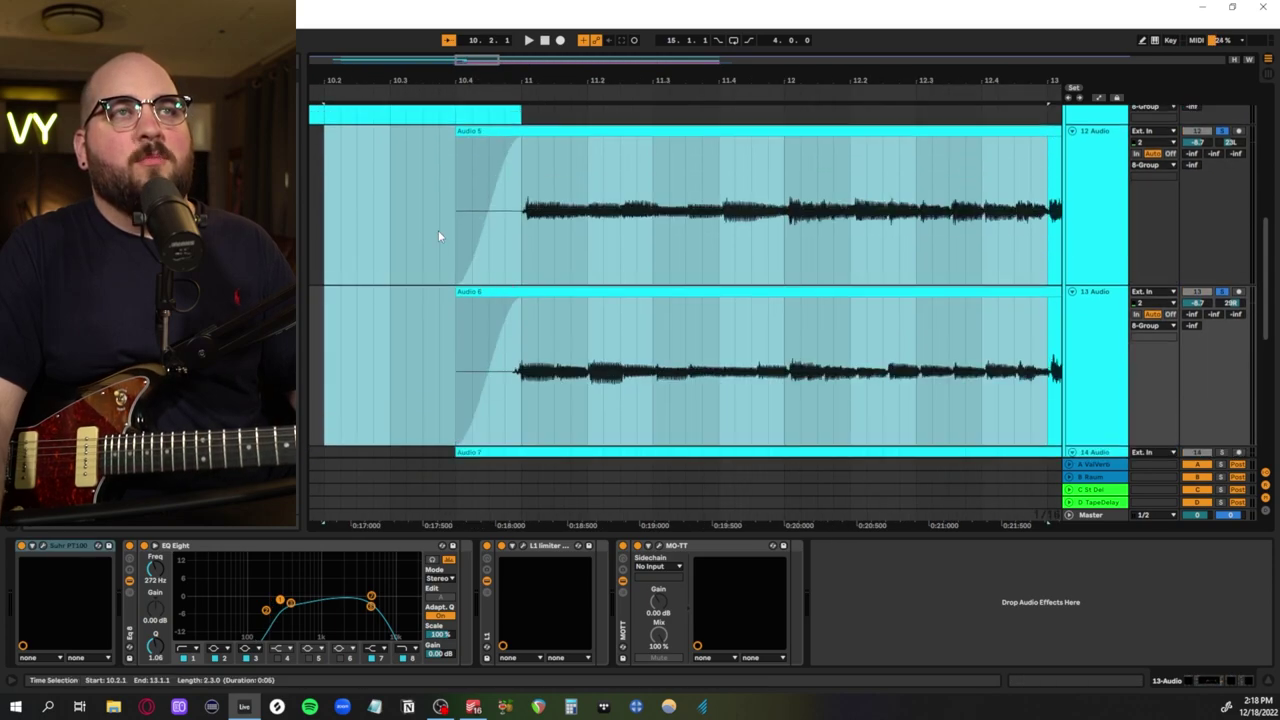
pyautogui.click(431, 234)
pyautogui.press('space')
pyautogui.press('space')
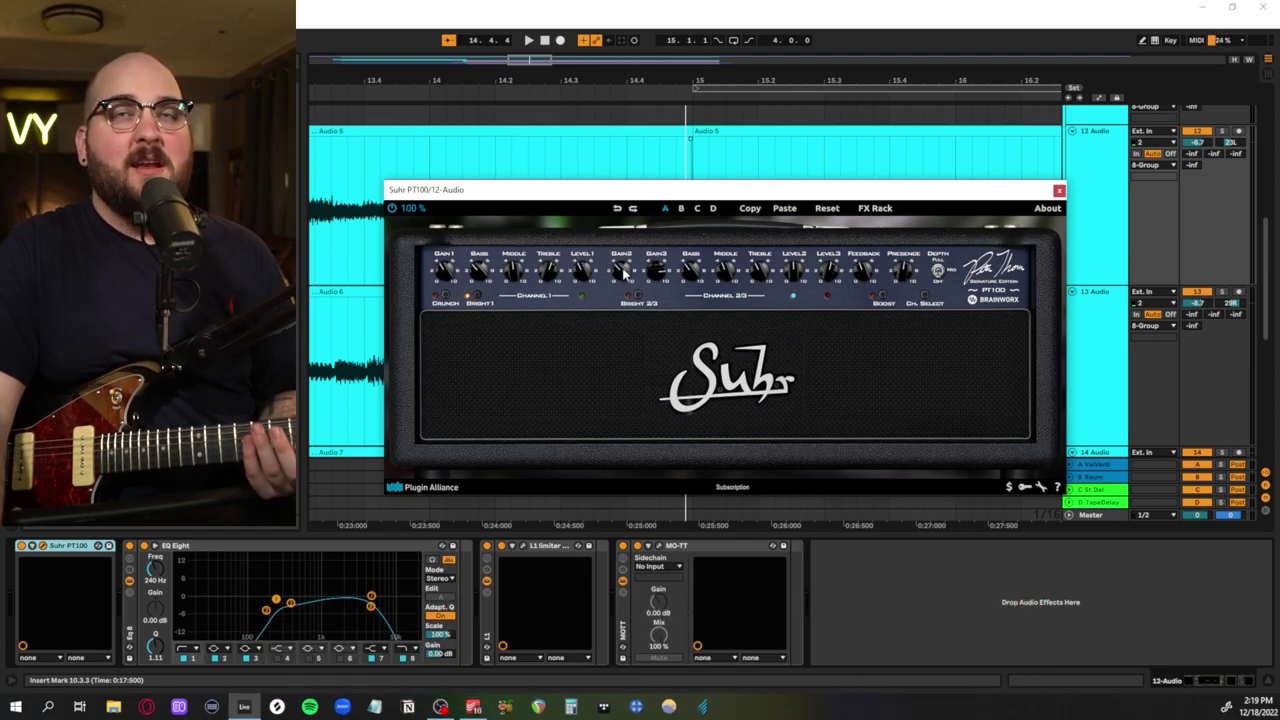
# Finish inspecting the Suhr PT100 amp on track 12 and highlight 10.4.4 to 12.1.4 on tracks 12 and 13
pyautogui.click(1058, 190)
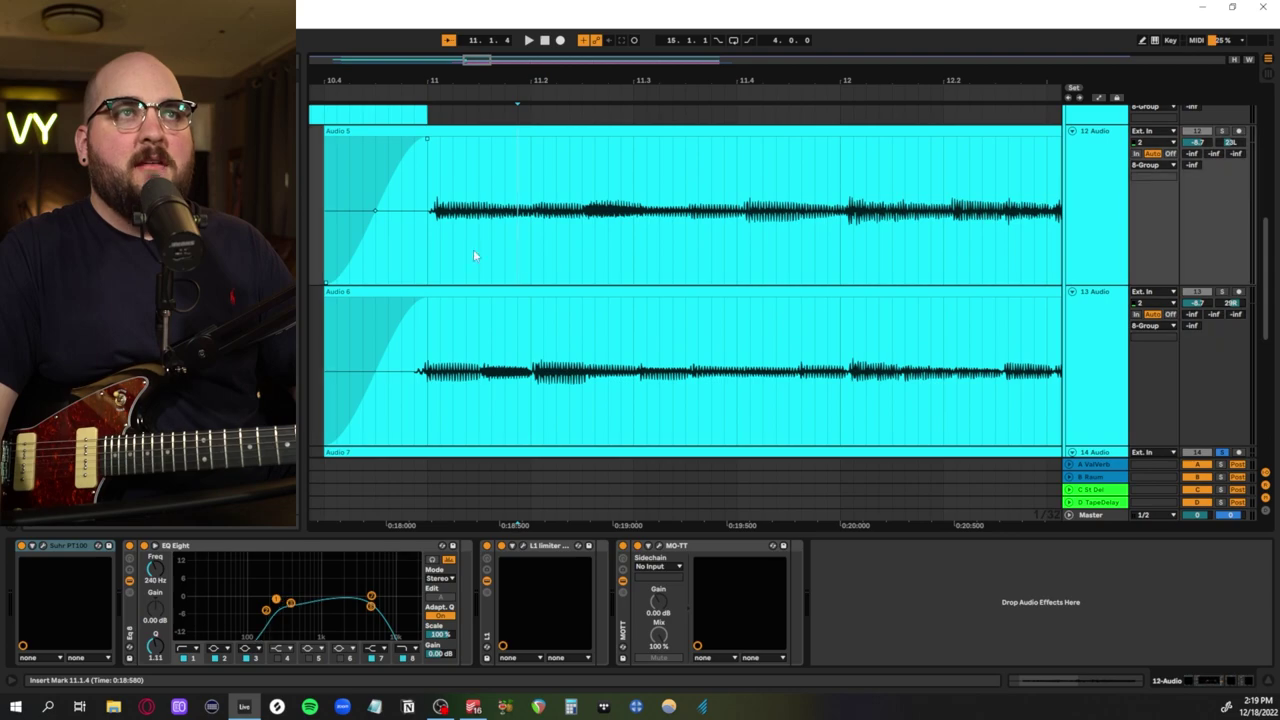
pyautogui.moveTo(416, 256); pyautogui.dragTo(915, 361)
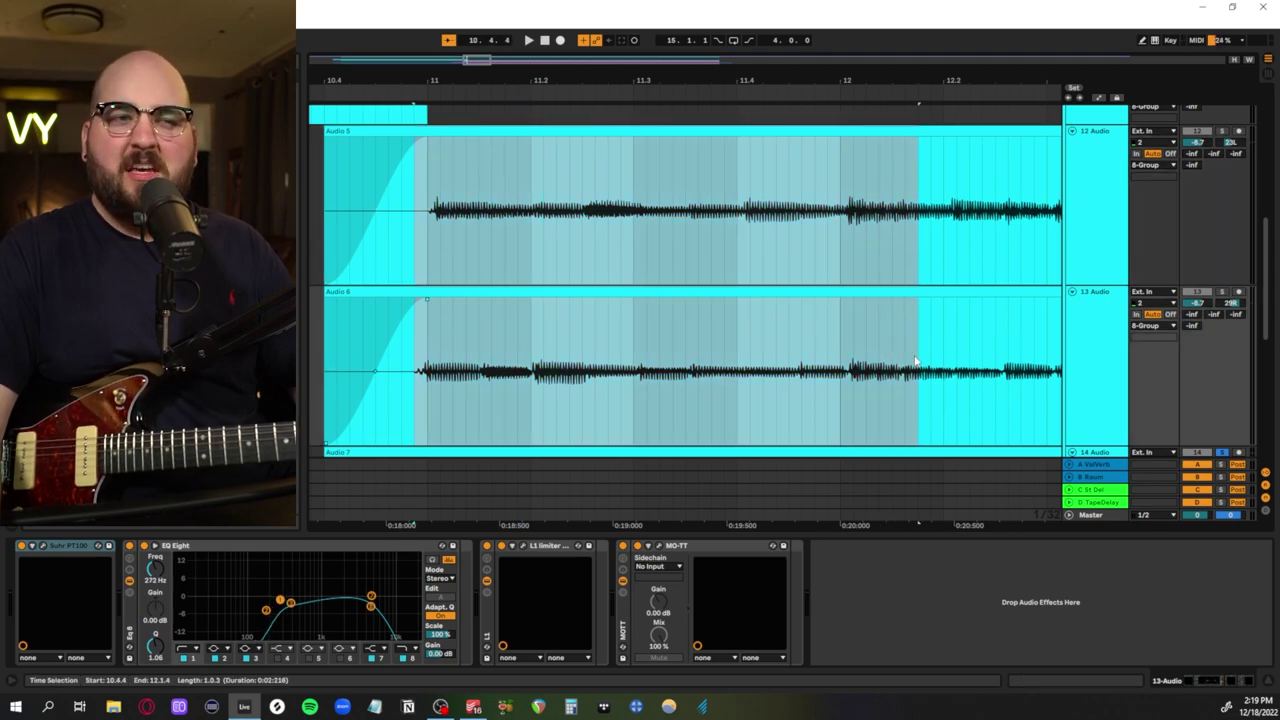
pyautogui.press('x')
# Enlarge track 14's guitar clip from 10.3.3 to 13.3.3 and play it in solo from 10.4.1
pyautogui.moveTo(364, 340); pyautogui.dragTo(735, 337)
pyautogui.press('z')
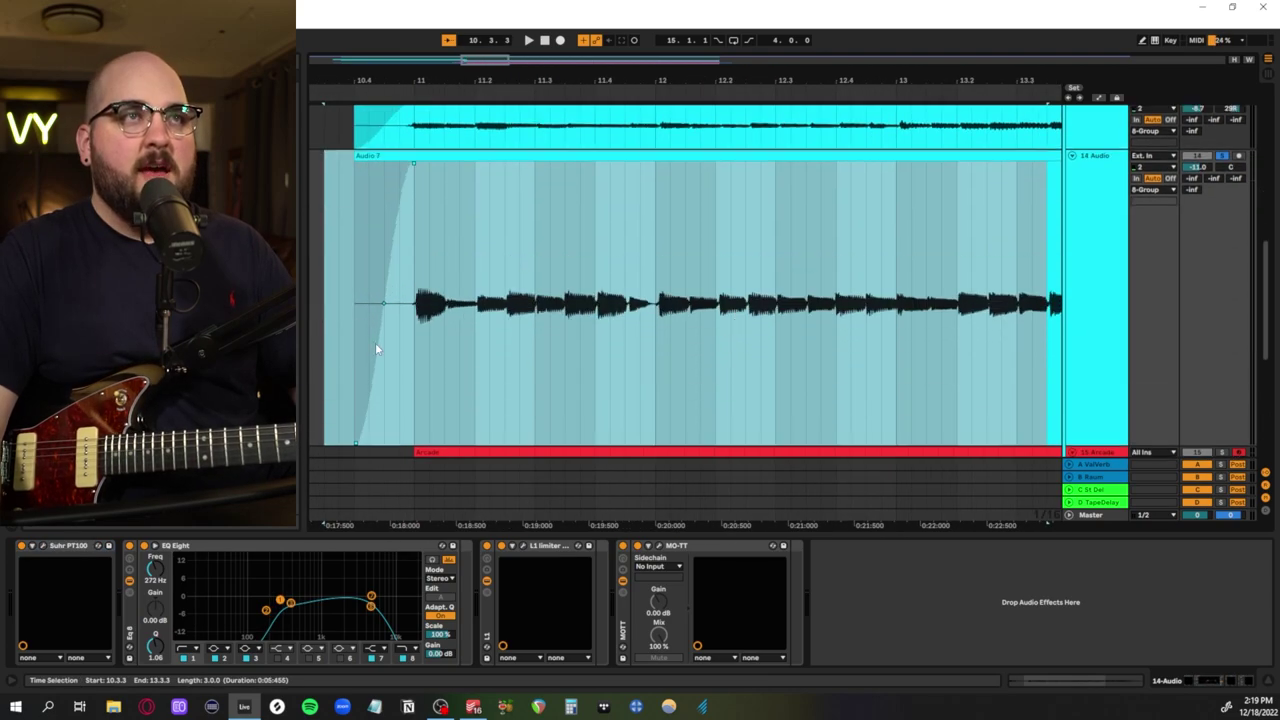
pyautogui.click(354, 342)
pyautogui.press('space')
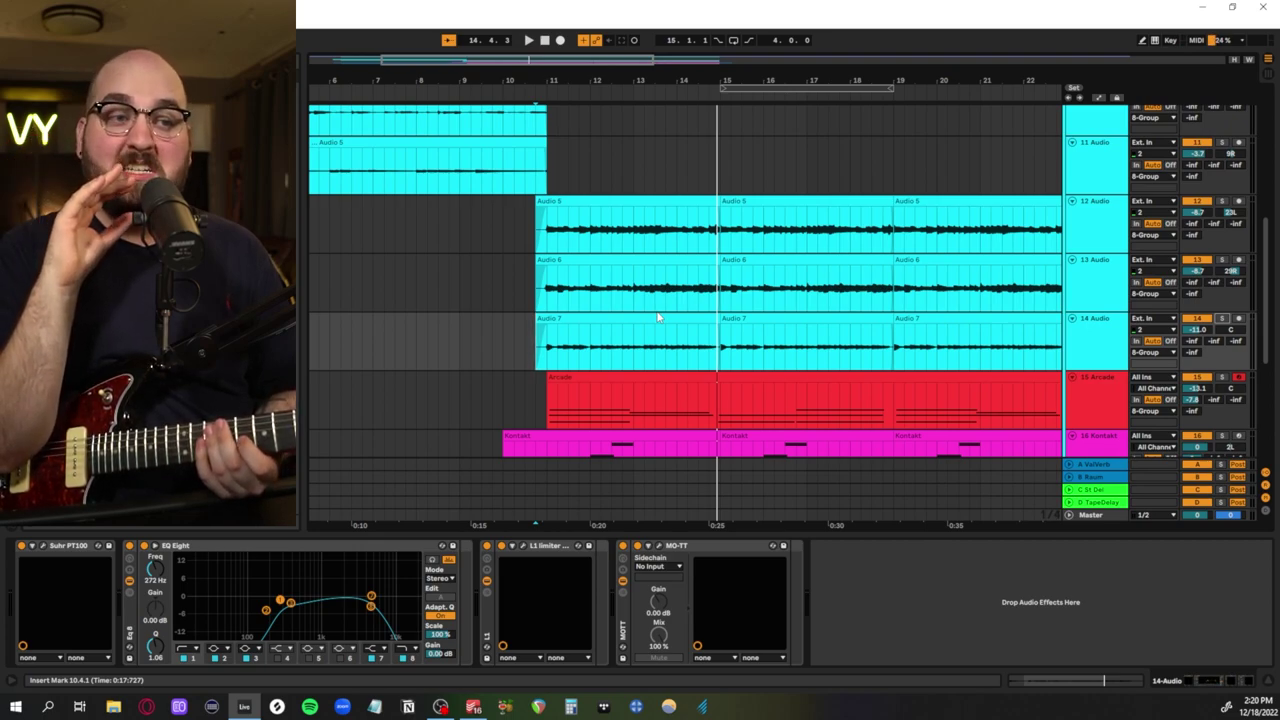
# Highlight the layered guitar clips on tracks 12 to 14, including 10.3.1 to 16.4.1, and place the insert mark at 10.1.1
pyautogui.moveTo(526, 215); pyautogui.dragTo(762, 328)
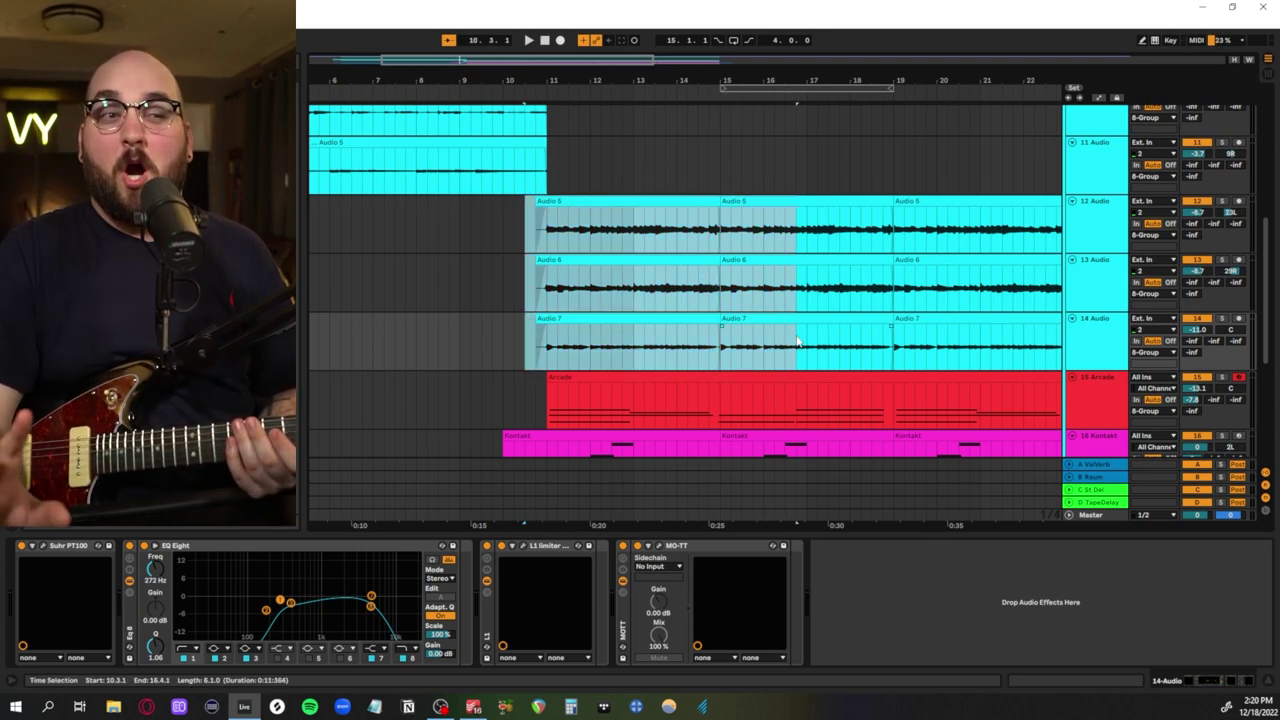
pyautogui.scroll(1, 519, 258)
pyautogui.click(516, 258)
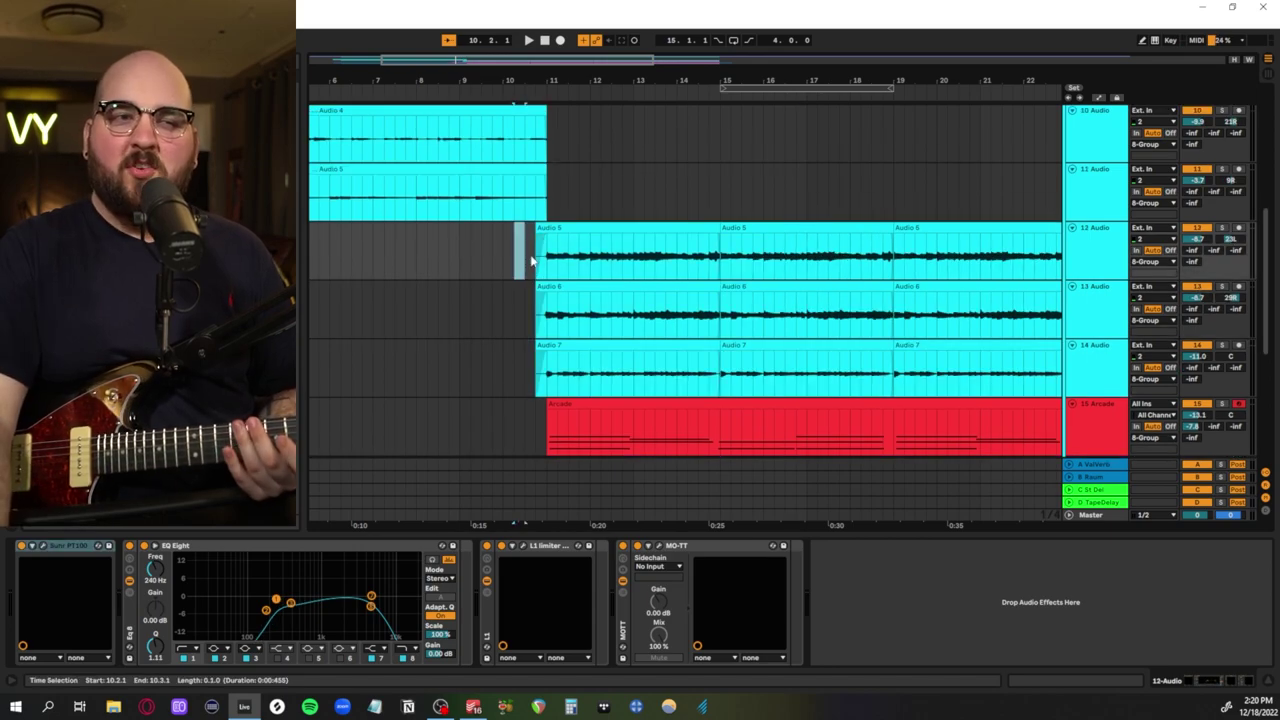
pyautogui.moveTo(532, 261); pyautogui.dragTo(912, 364)
pyautogui.click(503, 278)
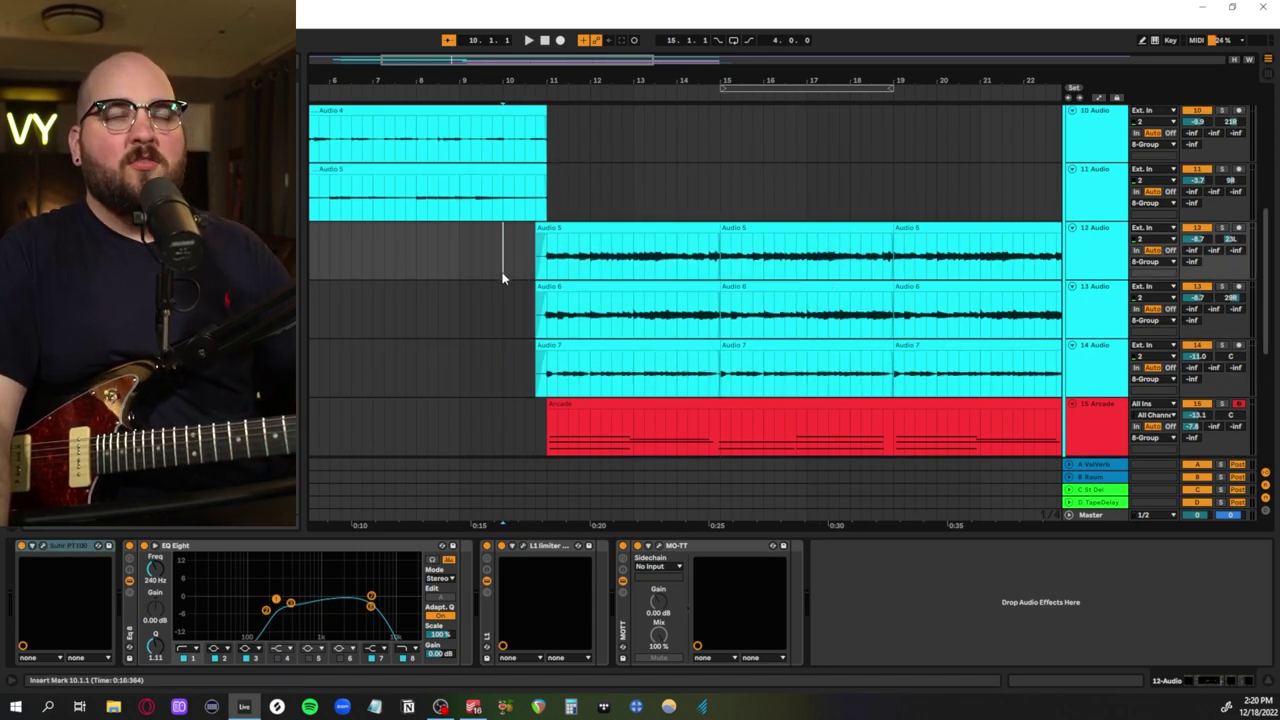
pyautogui.hscroll(3, 510, 279)
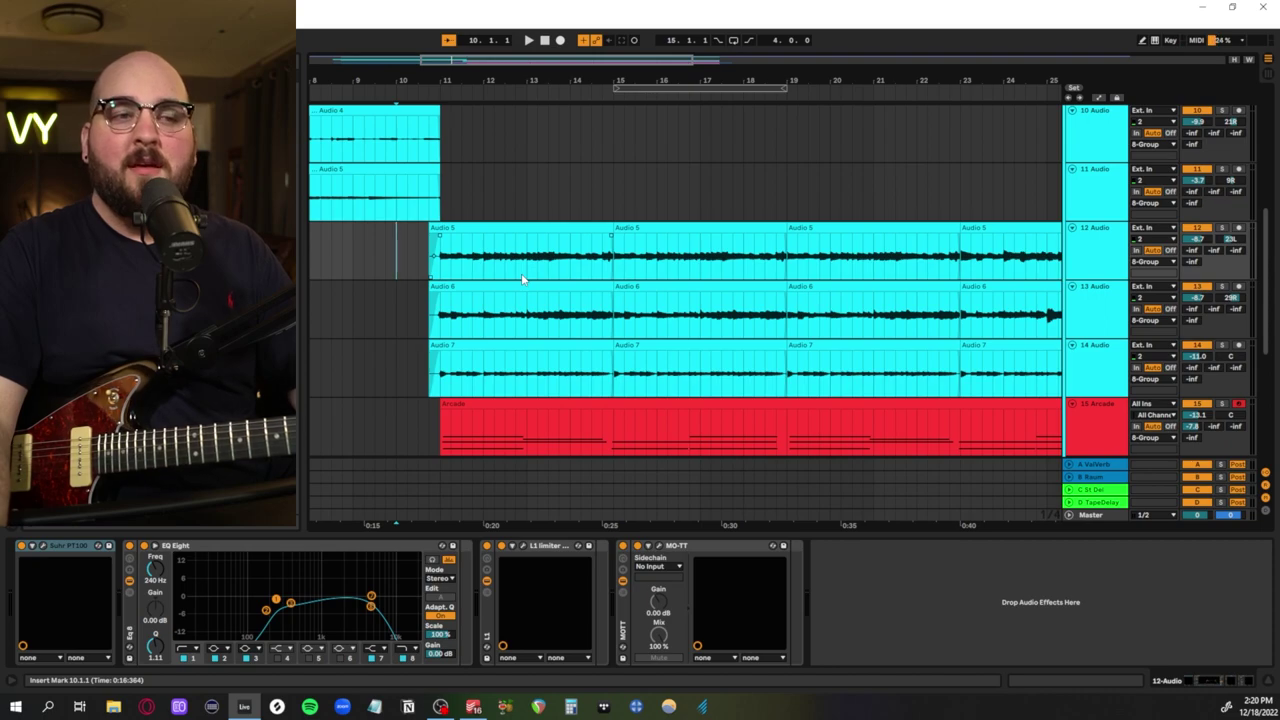
# Highlight the SSD 5 drum part on track 3 from 11.1.1 to 18.1.1
pyautogui.scroll(6, 521, 279)
pyautogui.moveTo(457, 229); pyautogui.dragTo(757, 245)
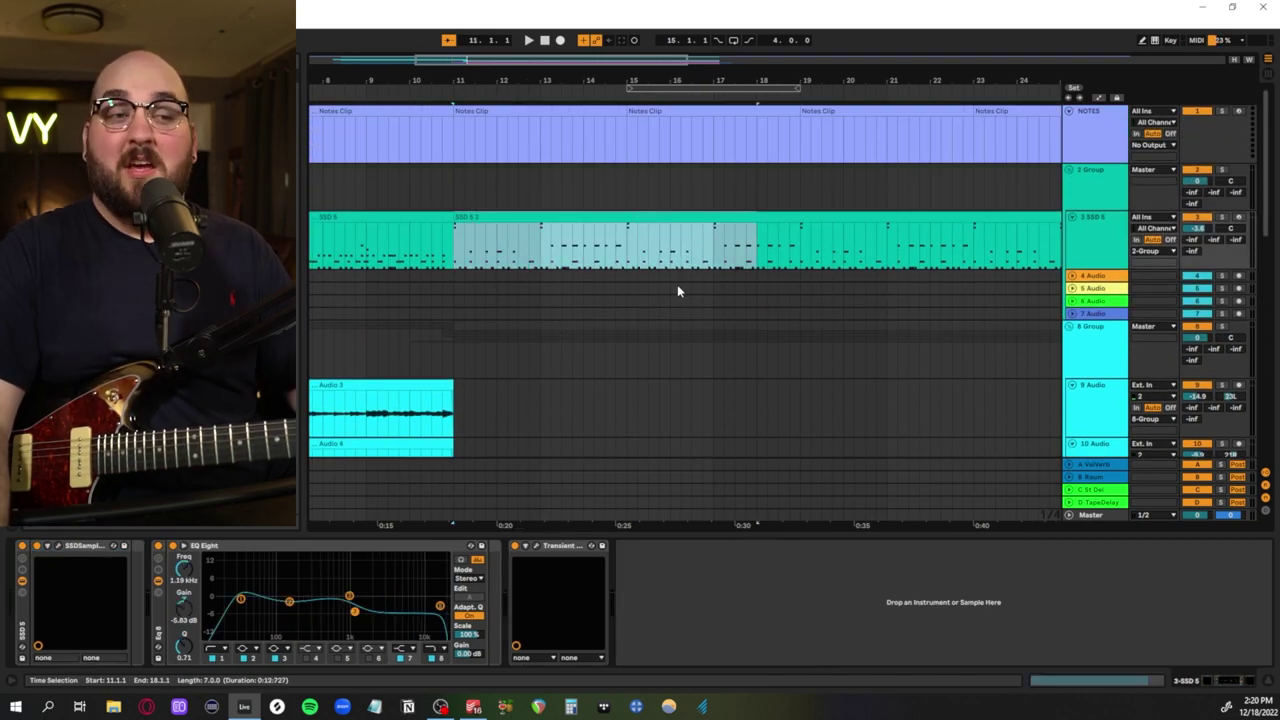
pyautogui.click(633, 289)
# Enlarge the bass clip on track 18 and play it in solo from 5.1.2
pyautogui.scroll(-3, 633, 289)
pyautogui.click(408, 301)
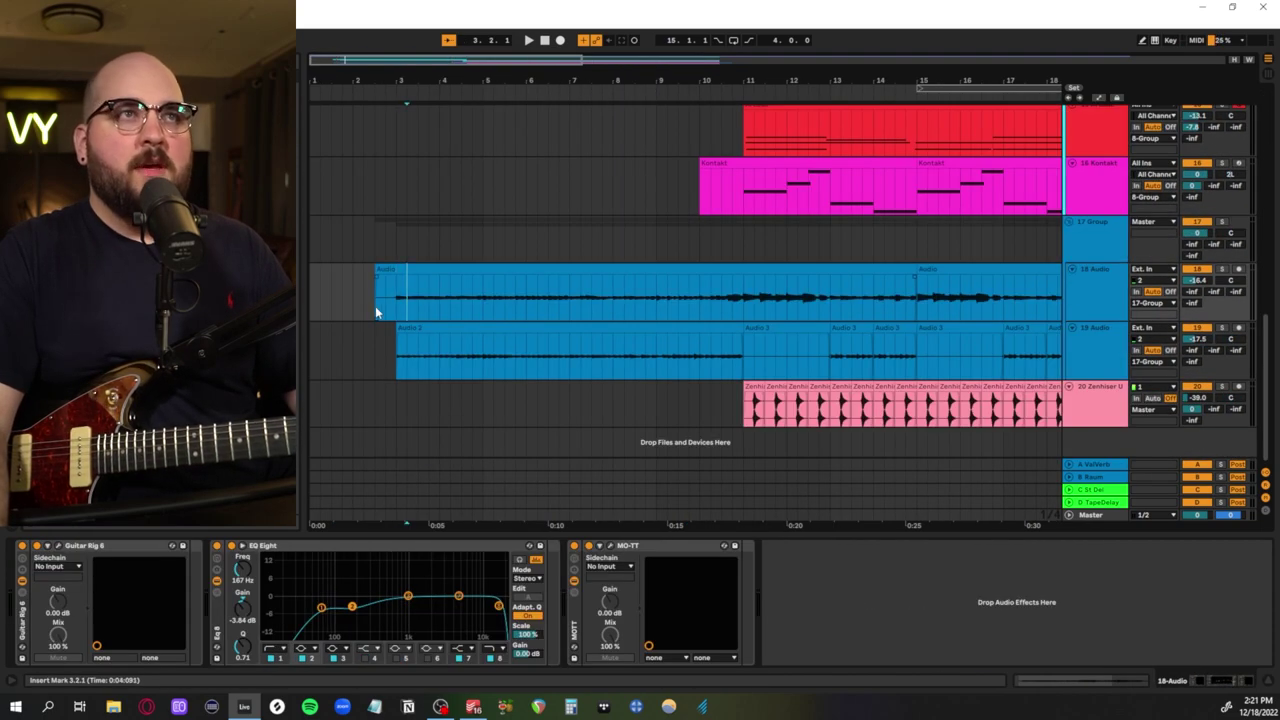
pyautogui.moveTo(390, 309); pyautogui.dragTo(703, 311)
pyautogui.press('z')
pyautogui.press('space')
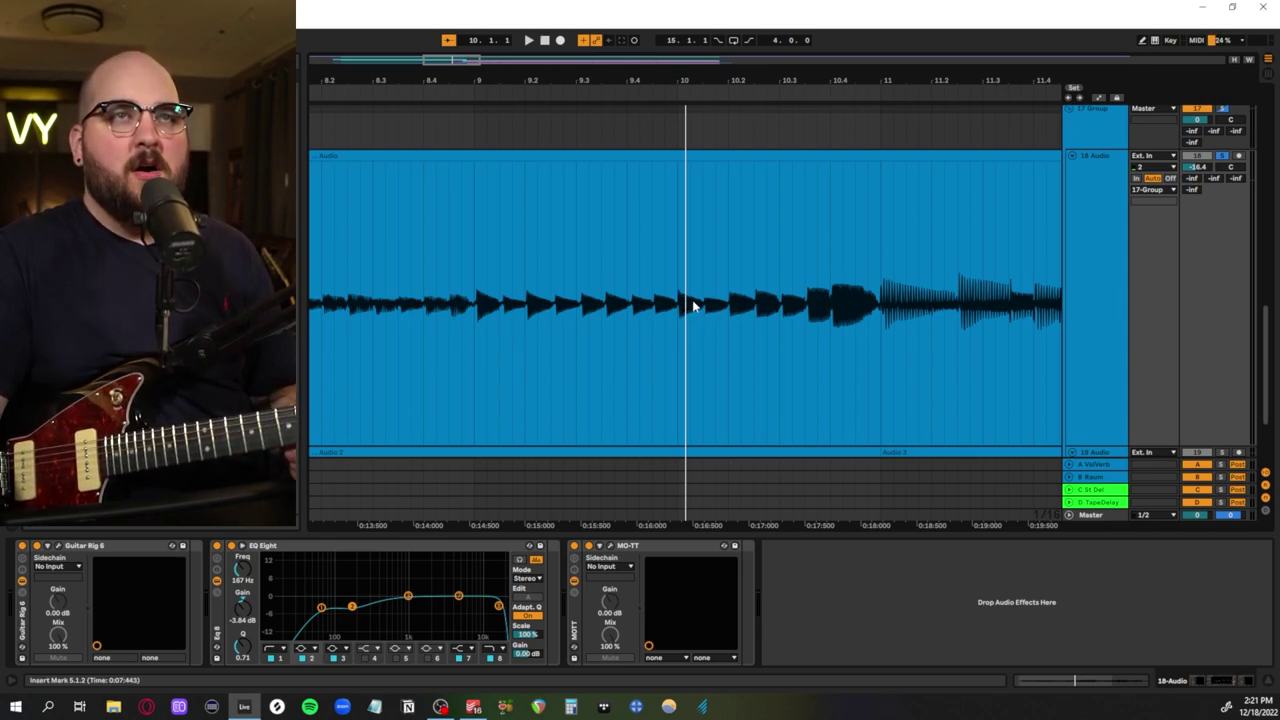
# Inspect the Dirty Studio Bass rack in track 18's Guitar Rig 6, from the VC 160 to the Solid EQ, and close it
pyautogui.click(57, 546)
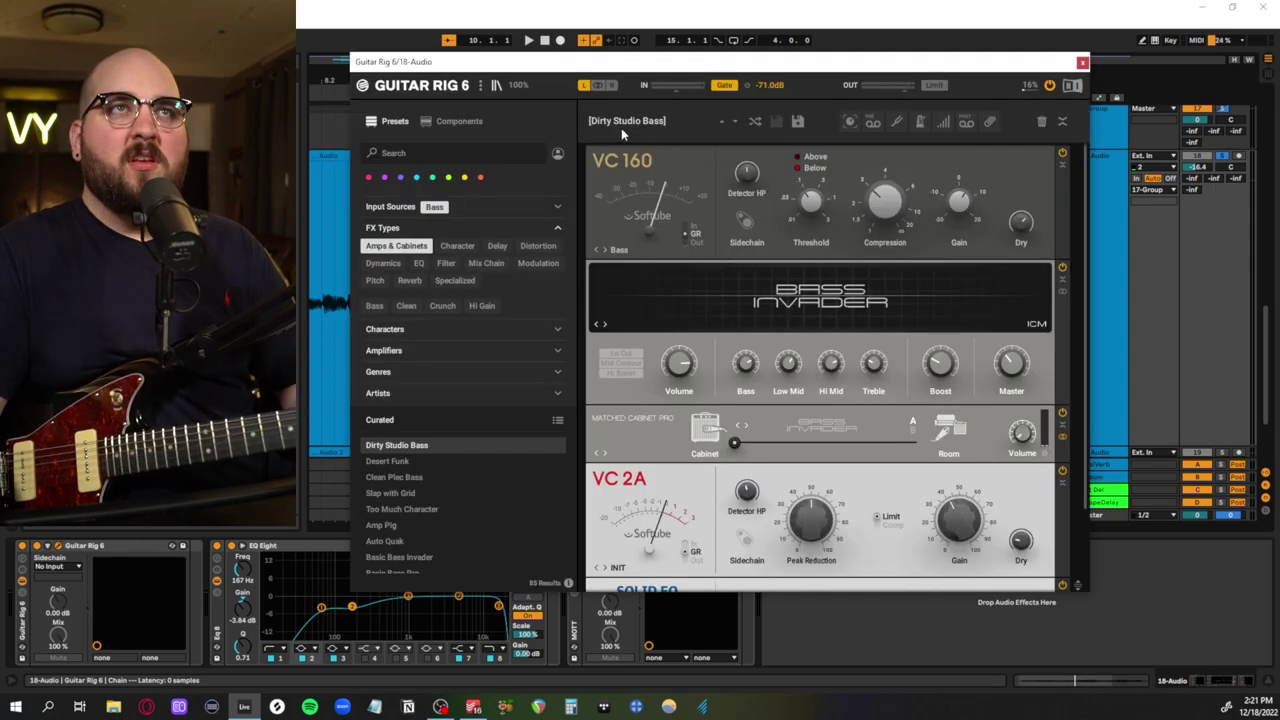
pyautogui.scroll(-3, 618, 282)
pyautogui.scroll(3, 630, 270)
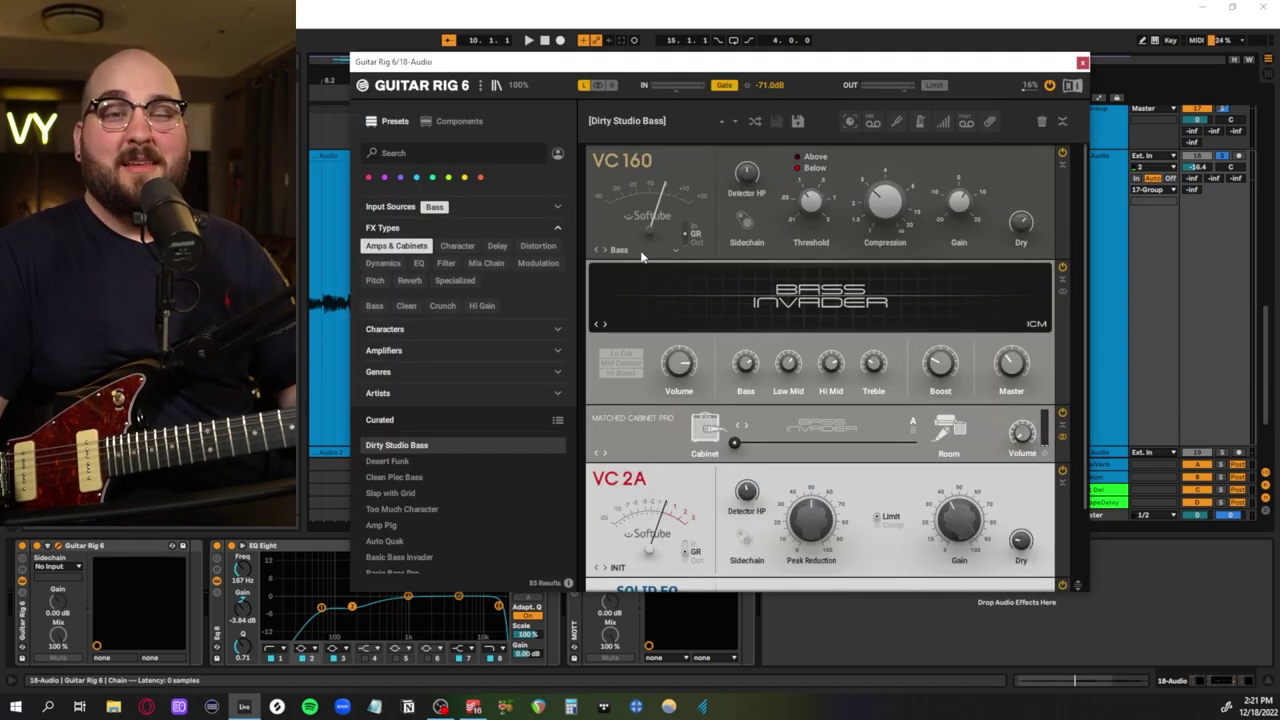
pyautogui.scroll(-3, 620, 300)
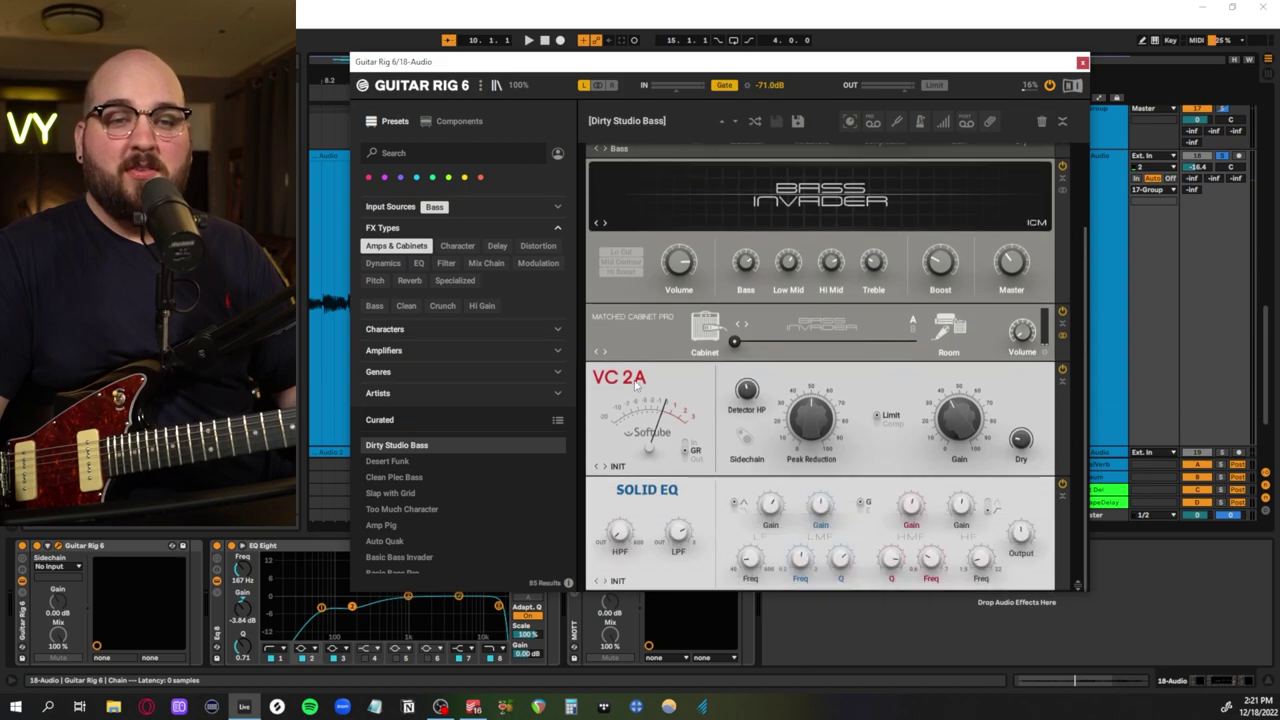
pyautogui.click(1082, 63)
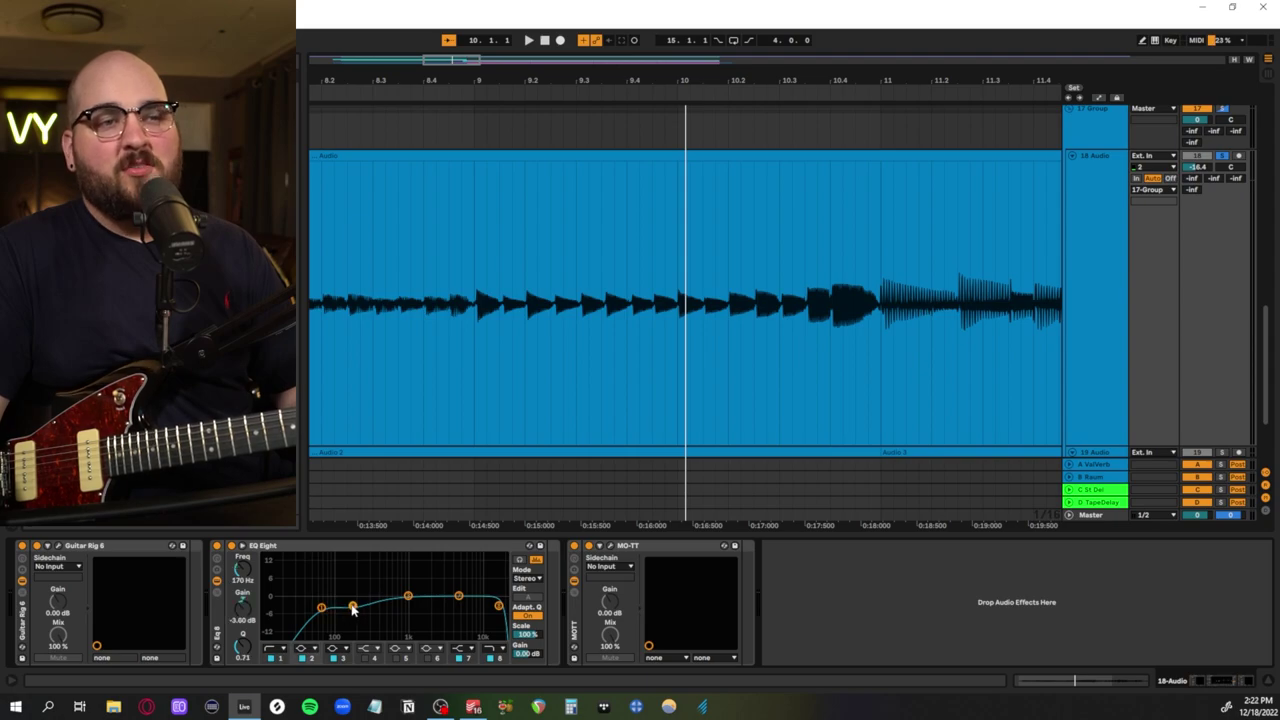
# Inspect the bass settings in track 18's MO-TT compressor, close it, and return to the full arrangement view
pyautogui.click(610, 545)
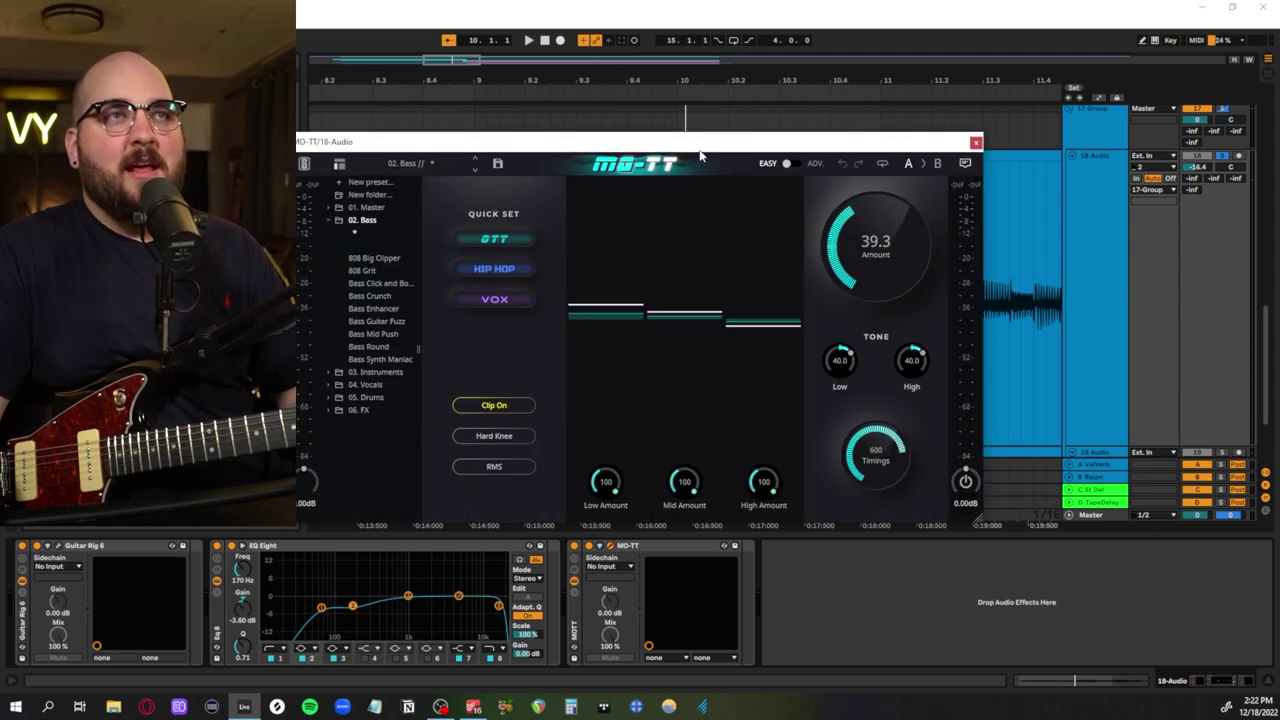
pyautogui.moveTo(600, 137); pyautogui.dragTo(596, 209)
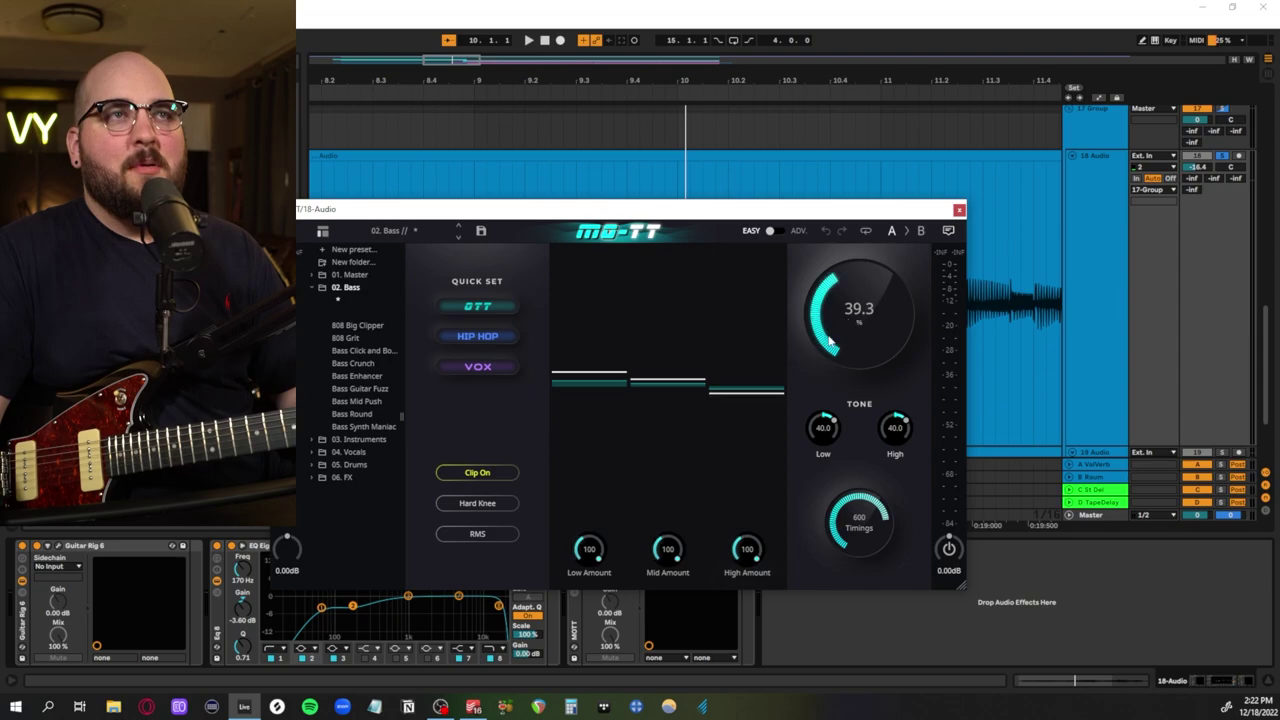
pyautogui.click(958, 211)
pyautogui.press('x')
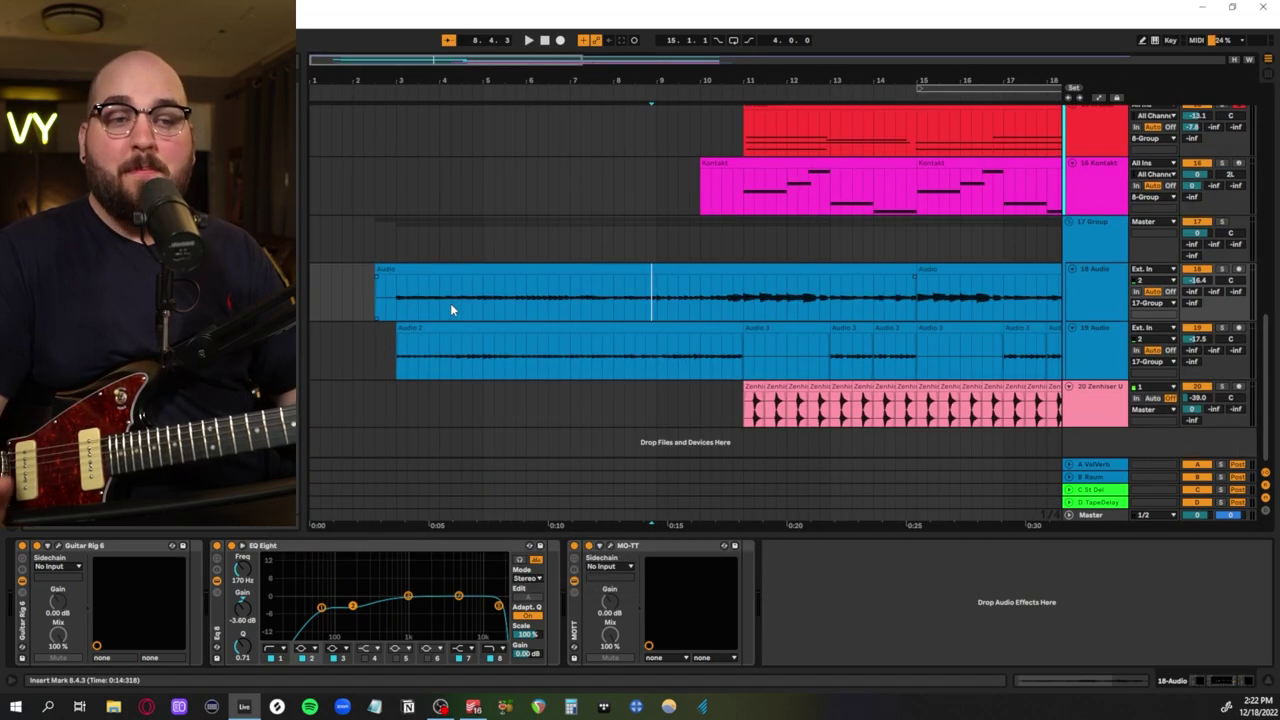
# Enlarge the second bass clip on track 19 from 3.1.1 to 7.1.1 and solo the track
pyautogui.click(398, 353)
pyautogui.press('z')
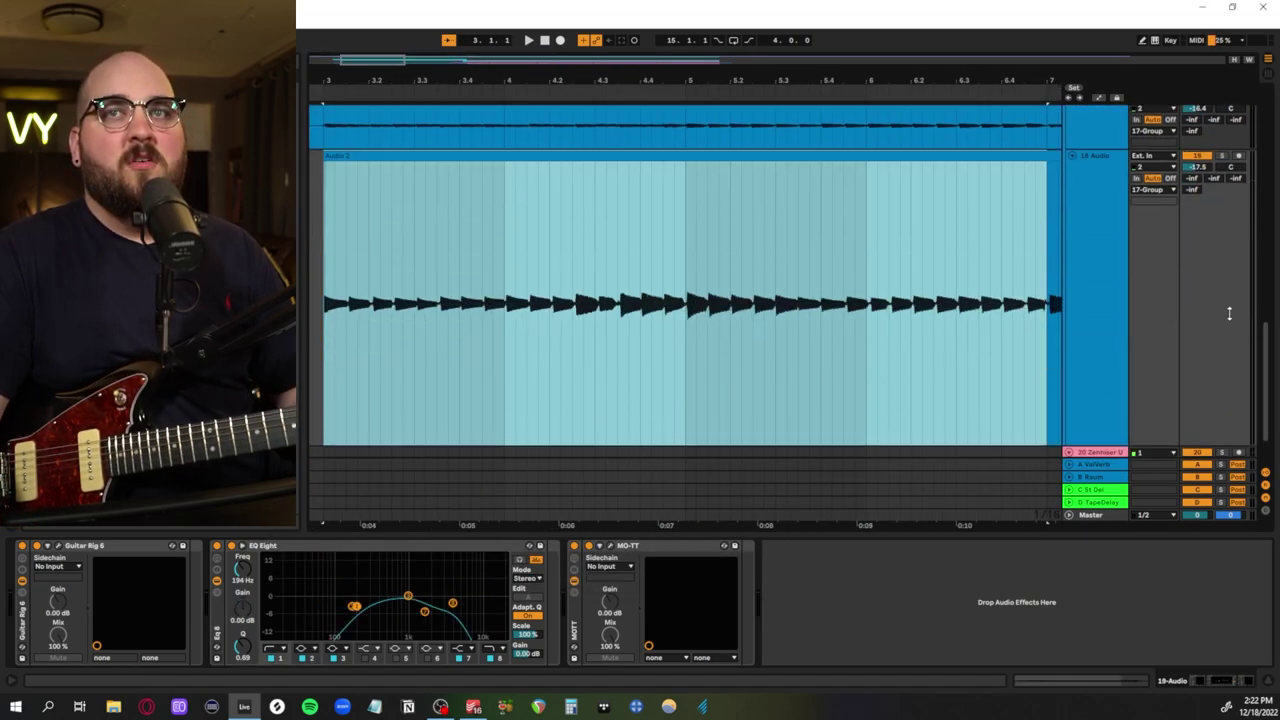
pyautogui.click(1221, 156)
pyautogui.click(473, 321)
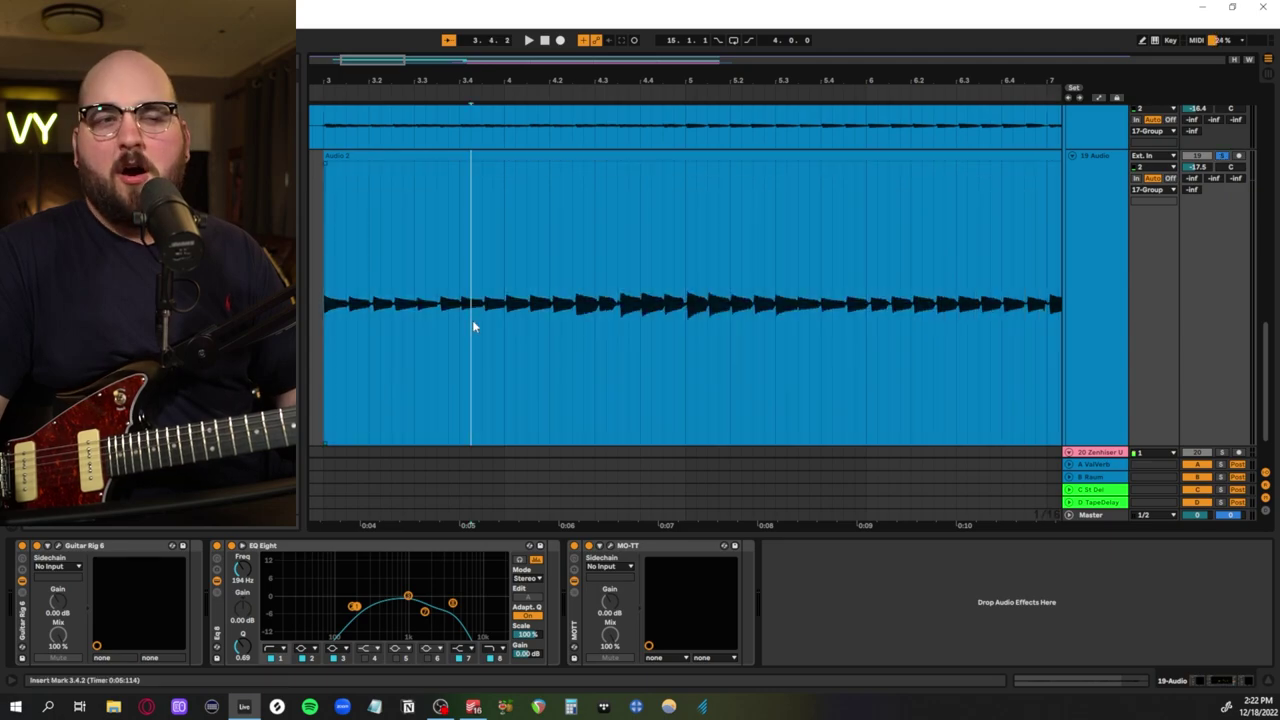
pyautogui.scroll(-2, 473, 321)
# Play track 19's clip in solo from 3.1.1, turn off its solo, and stop playback
pyautogui.click(406, 338)
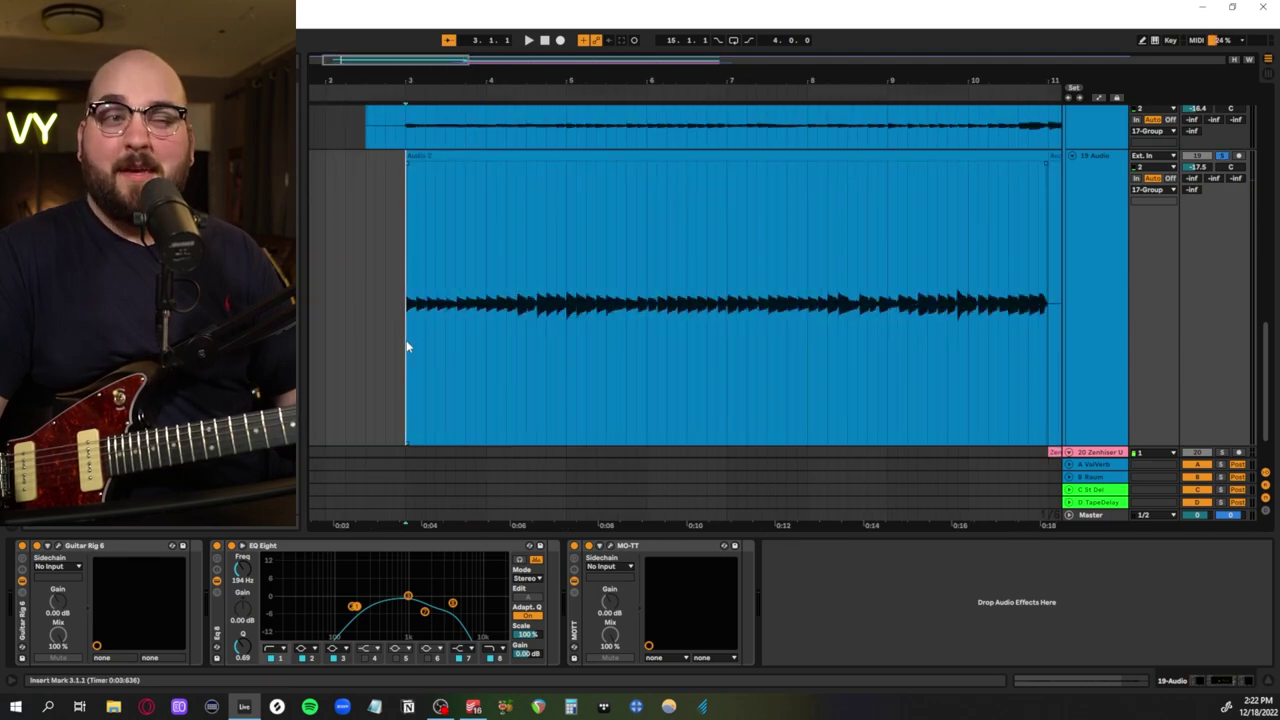
pyautogui.press('space')
pyautogui.press('+')
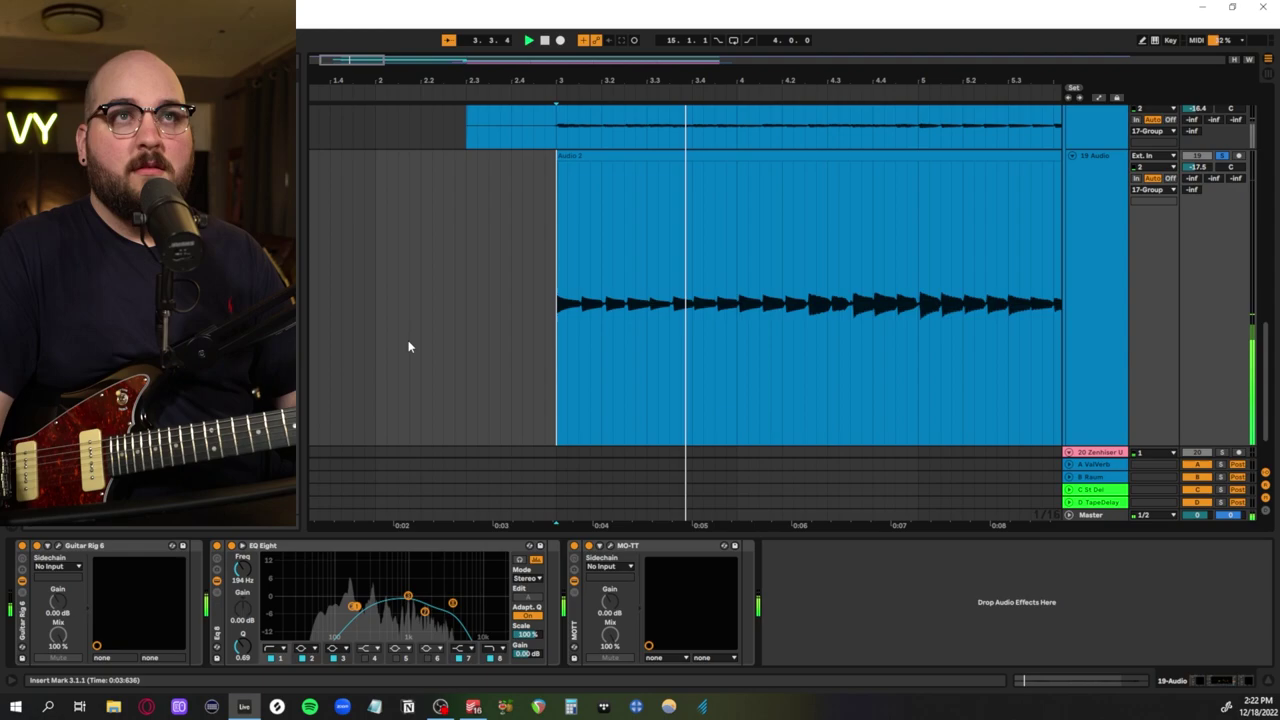
pyautogui.scroll(3, 791, 346)
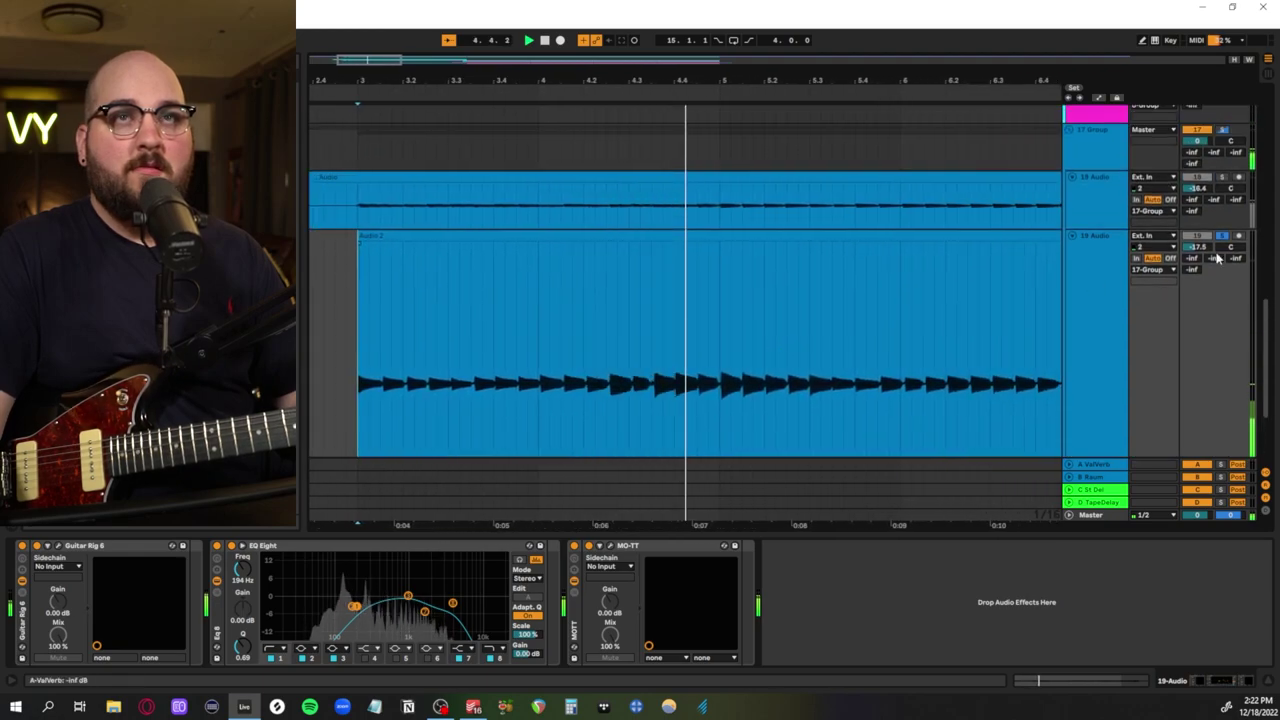
pyautogui.click(1221, 236)
pyautogui.press('space')
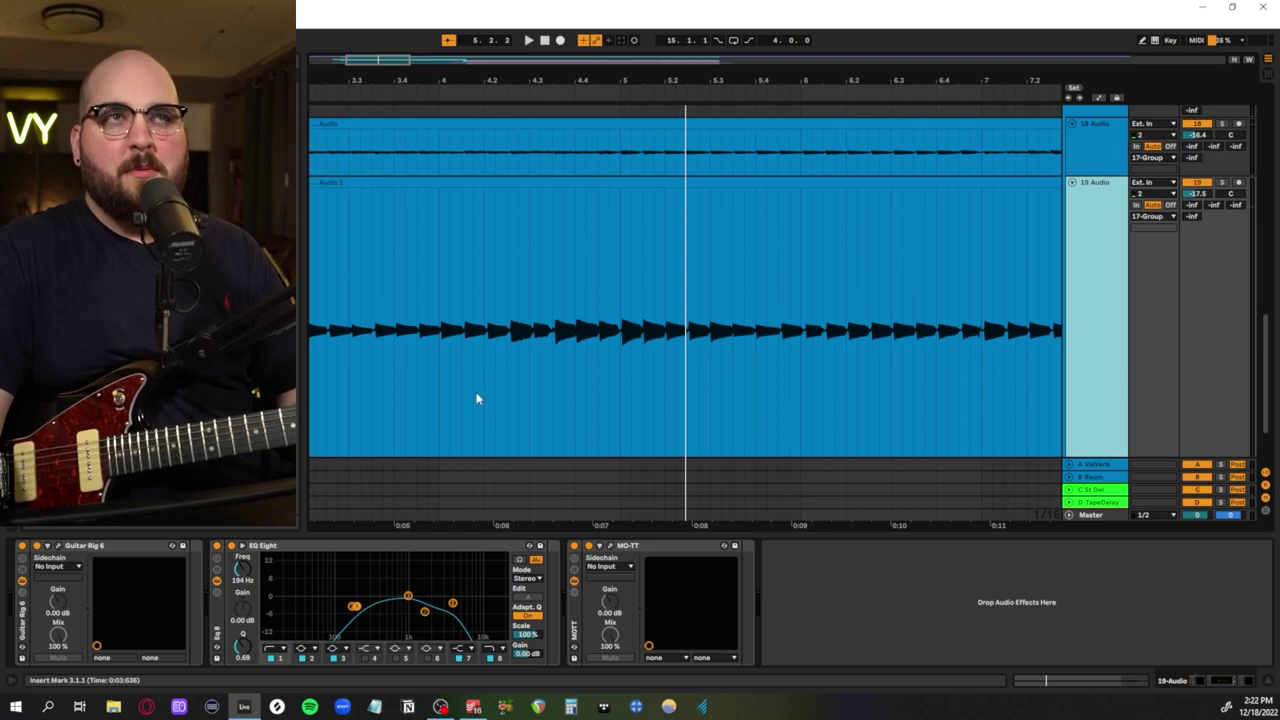
# Enlarge the range from 3.1.1 to 7.1.1 across tracks 18 and 19 and play both bass tracks together from 3.1.1
pyautogui.press('x')
pyautogui.moveTo(545, 330); pyautogui.dragTo(771, 282)
pyautogui.press('z')
pyautogui.scroll(1, 1204, 120)
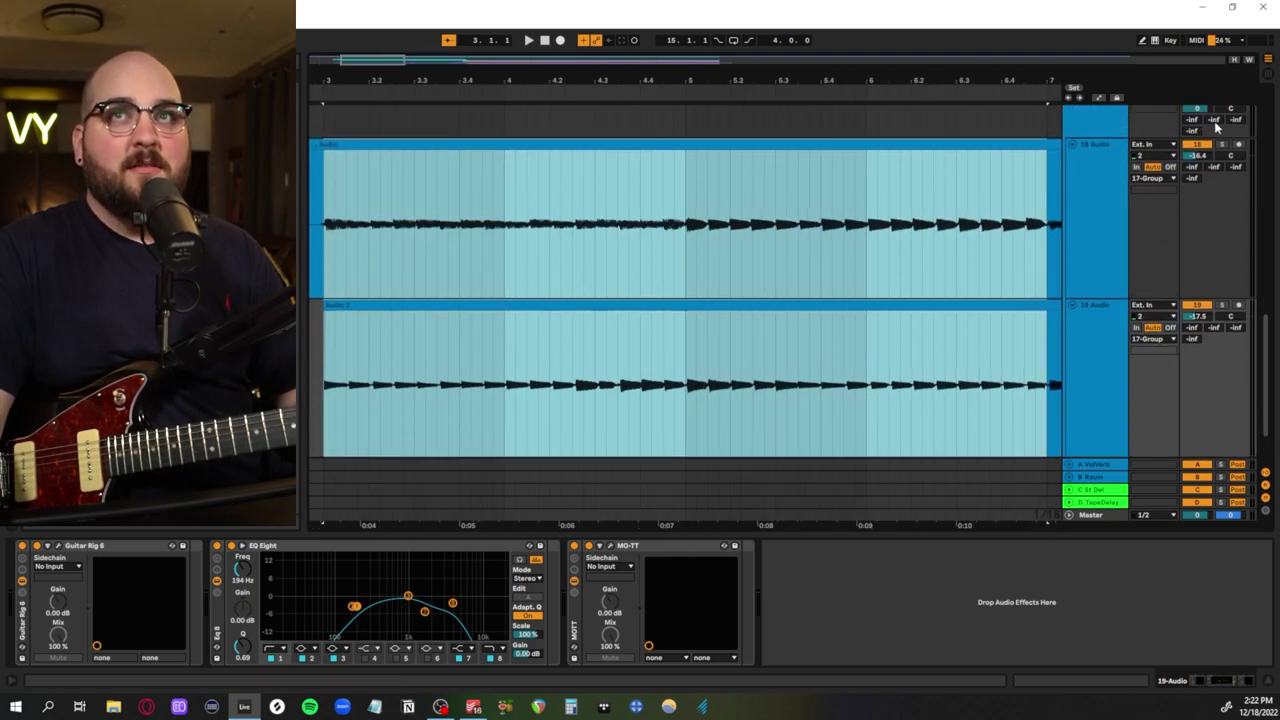
pyautogui.click(383, 283)
pyautogui.press('space')
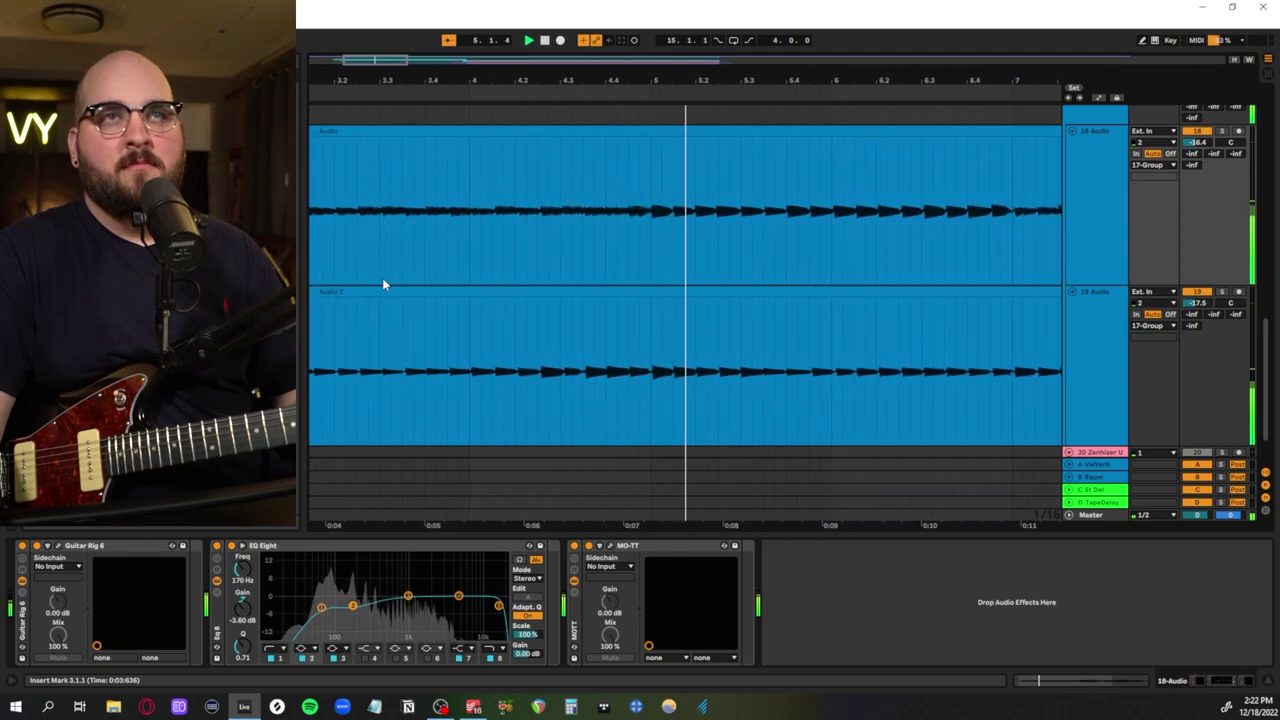
pyautogui.scroll(1, 416, 303)
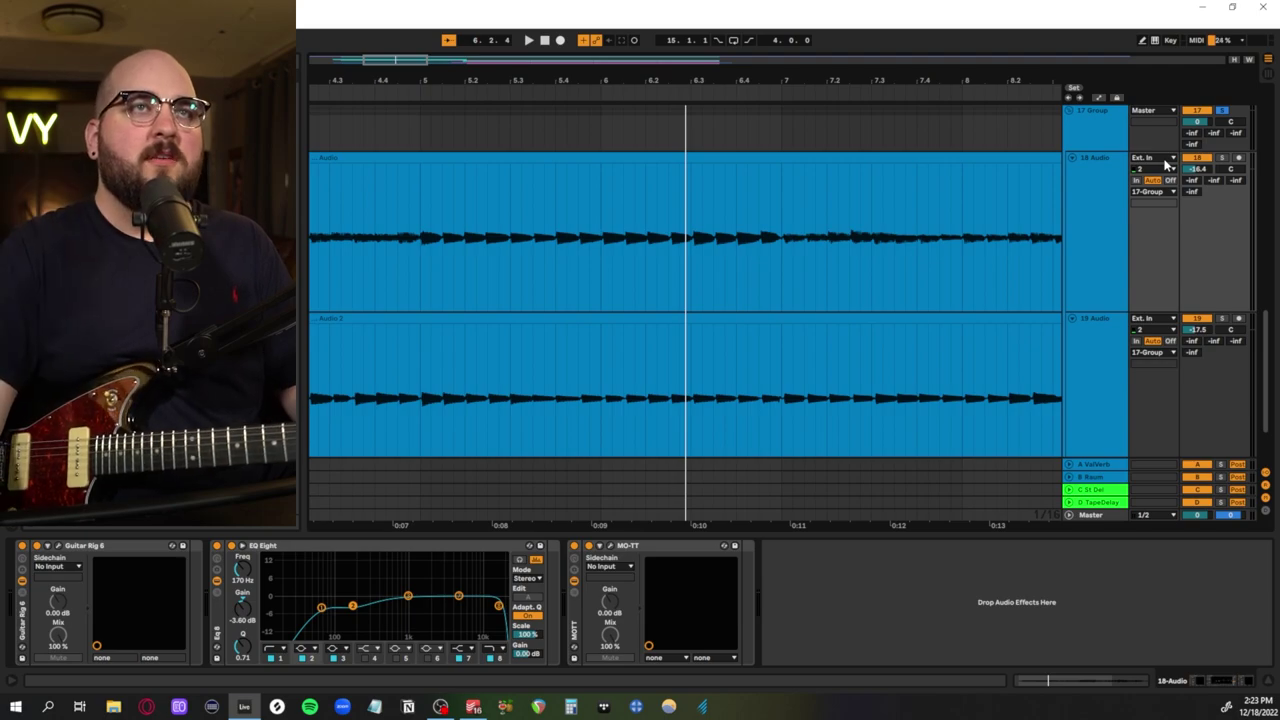
# Return to the full arrangement, survey the two bass tracks, and place the insert marker at 8.1.1 on track 19
pyautogui.press('x')
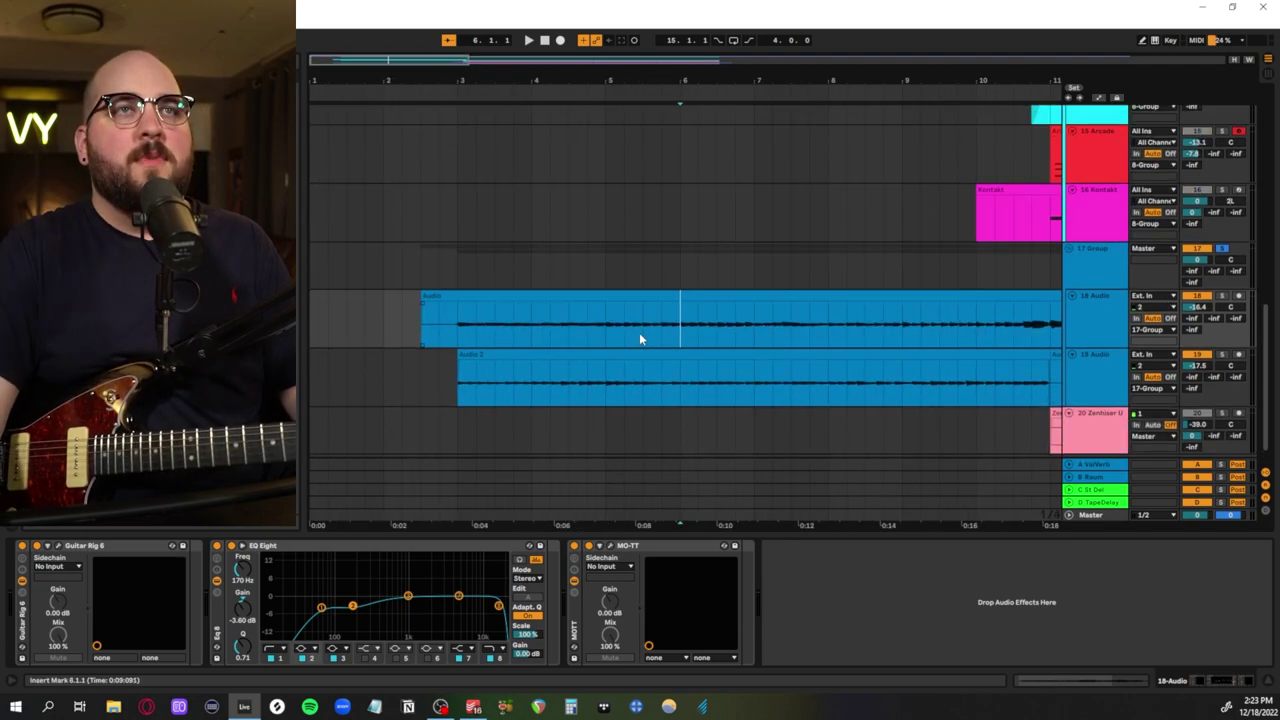
pyautogui.scroll(3, 708, 349)
pyautogui.scroll(-1, 708, 349)
pyautogui.scroll(-2, 708, 349)
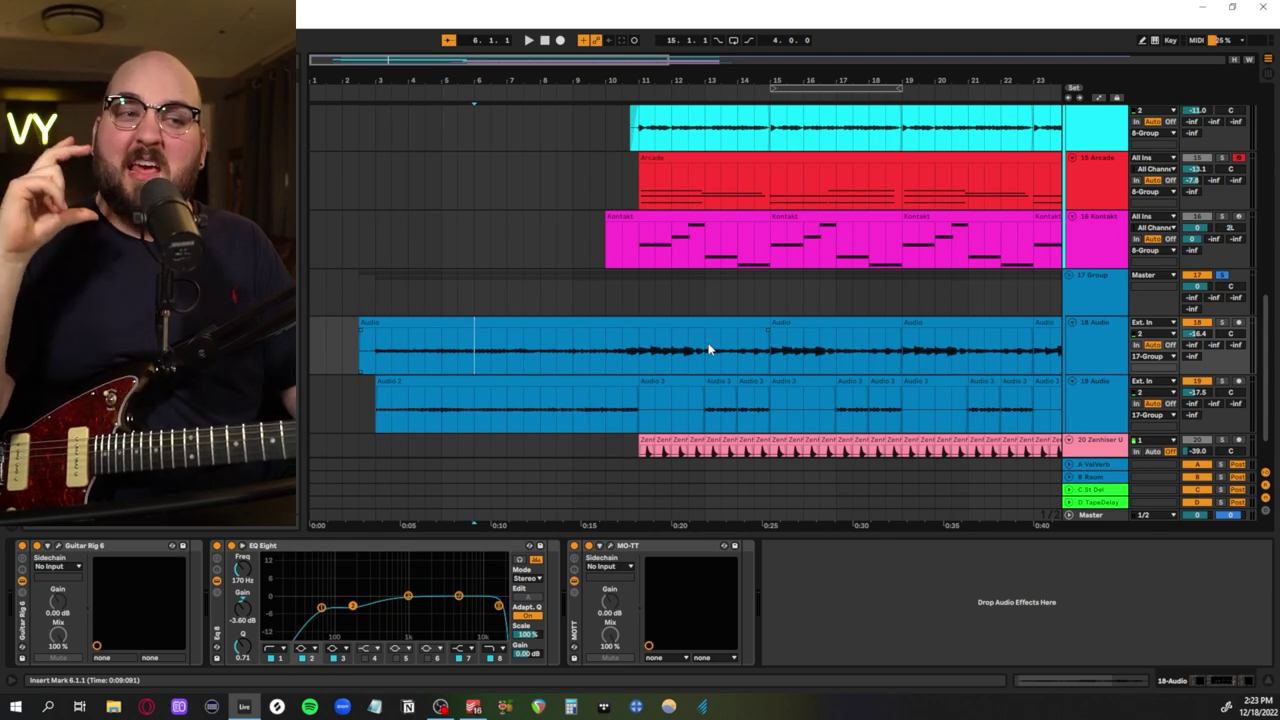
pyautogui.scroll(-1, 711, 349)
pyautogui.moveTo(345, 385); pyautogui.dragTo(857, 371)
pyautogui.click(537, 377)
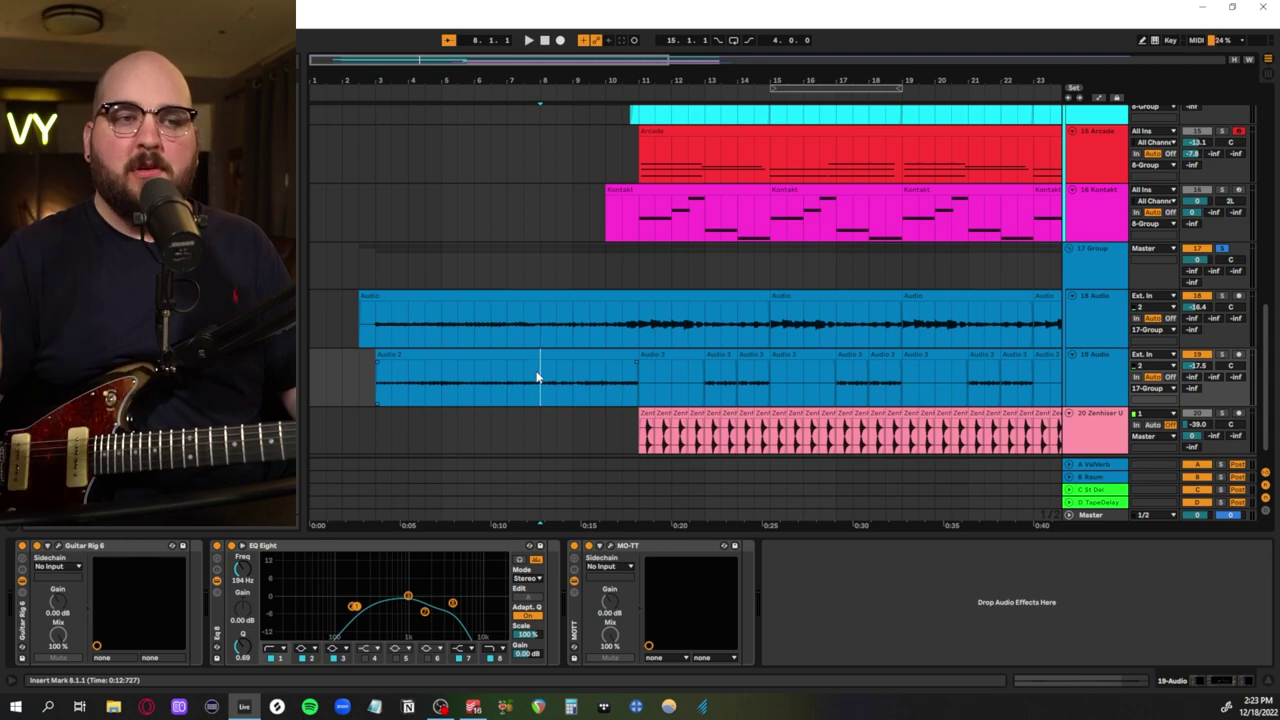
# Play the bass tracks from 11.1.1 with the 17 Group soloed
pyautogui.hscroll(5, 540, 377)
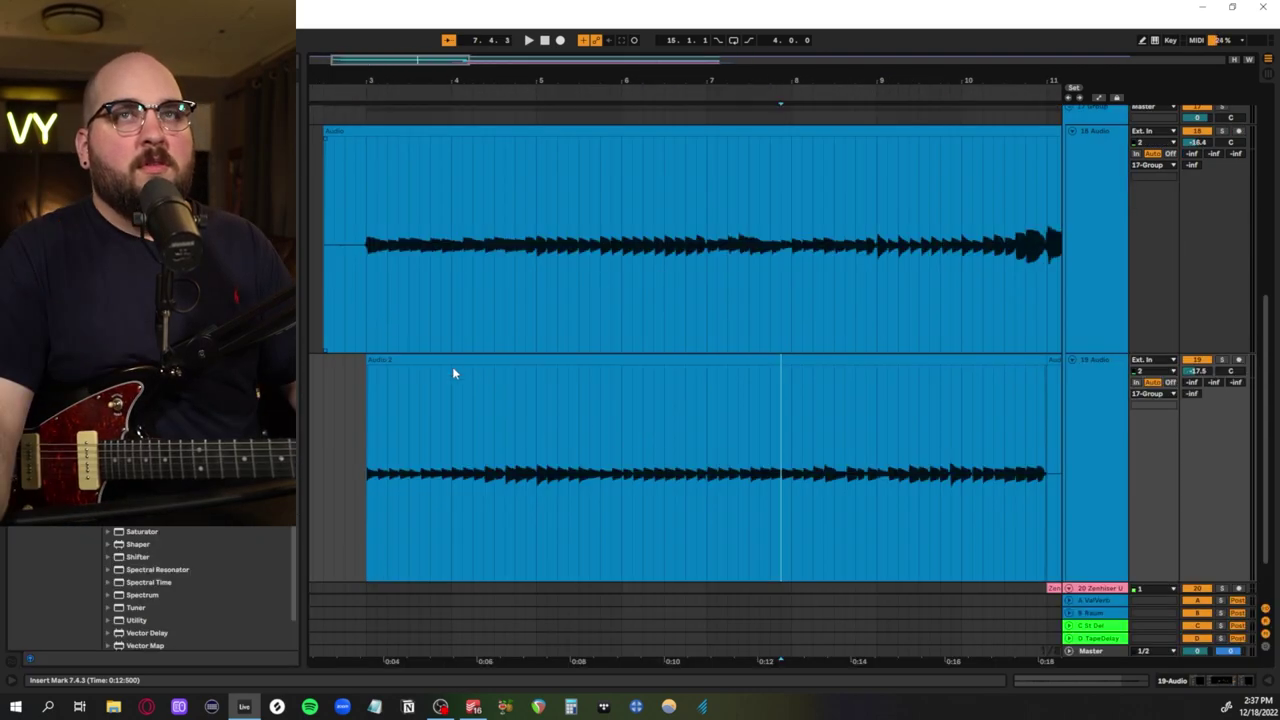
pyautogui.hscroll(3, 452, 366)
pyautogui.hscroll(5, 476, 376)
pyautogui.hscroll(-1, 471, 374)
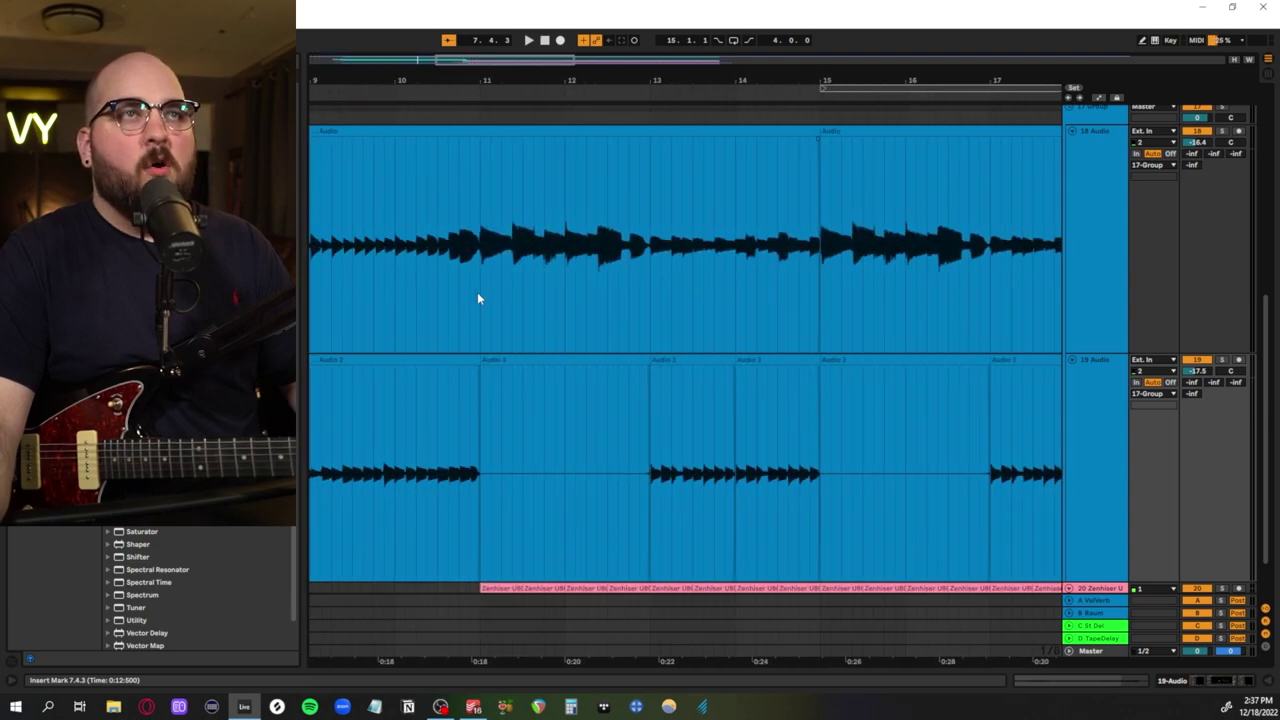
pyautogui.click(478, 294)
pyautogui.press('space')
pyautogui.click(1222, 107)
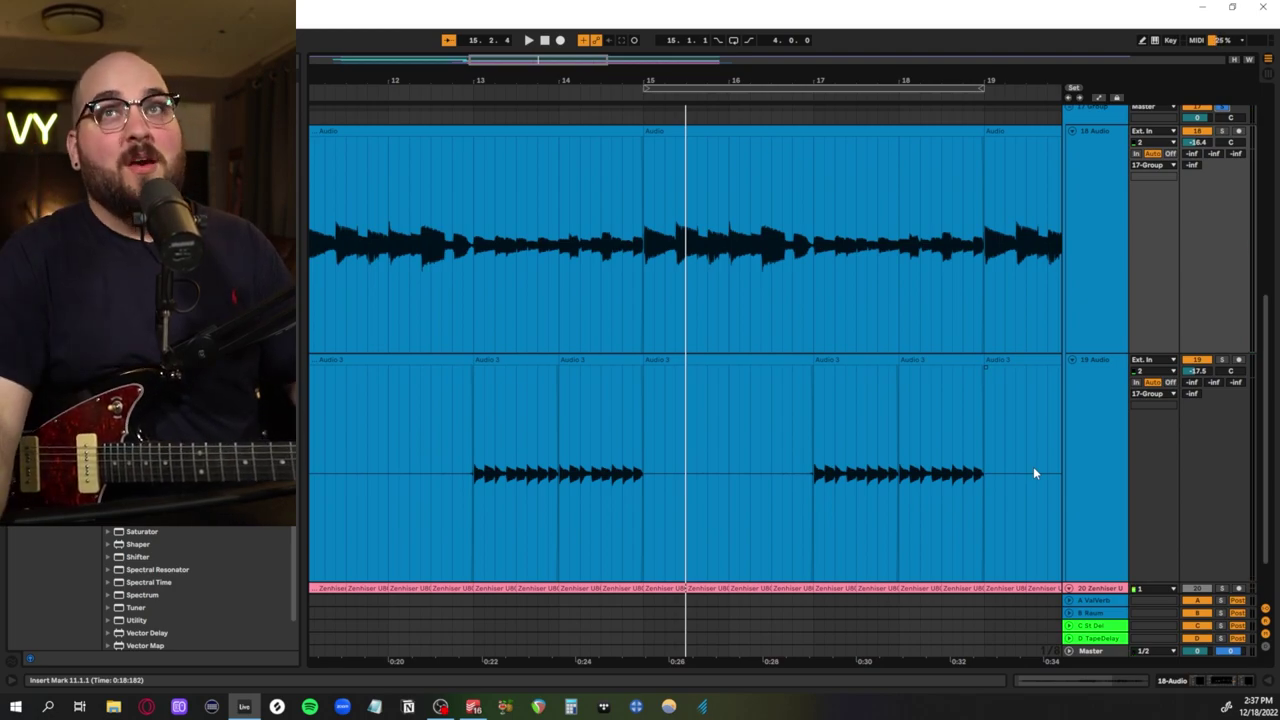
# Inspect the 17 Group's two sidechain compressors and the Distant Voices page in track 15's Arcade instrument
pyautogui.scroll(1, 1150, 250)
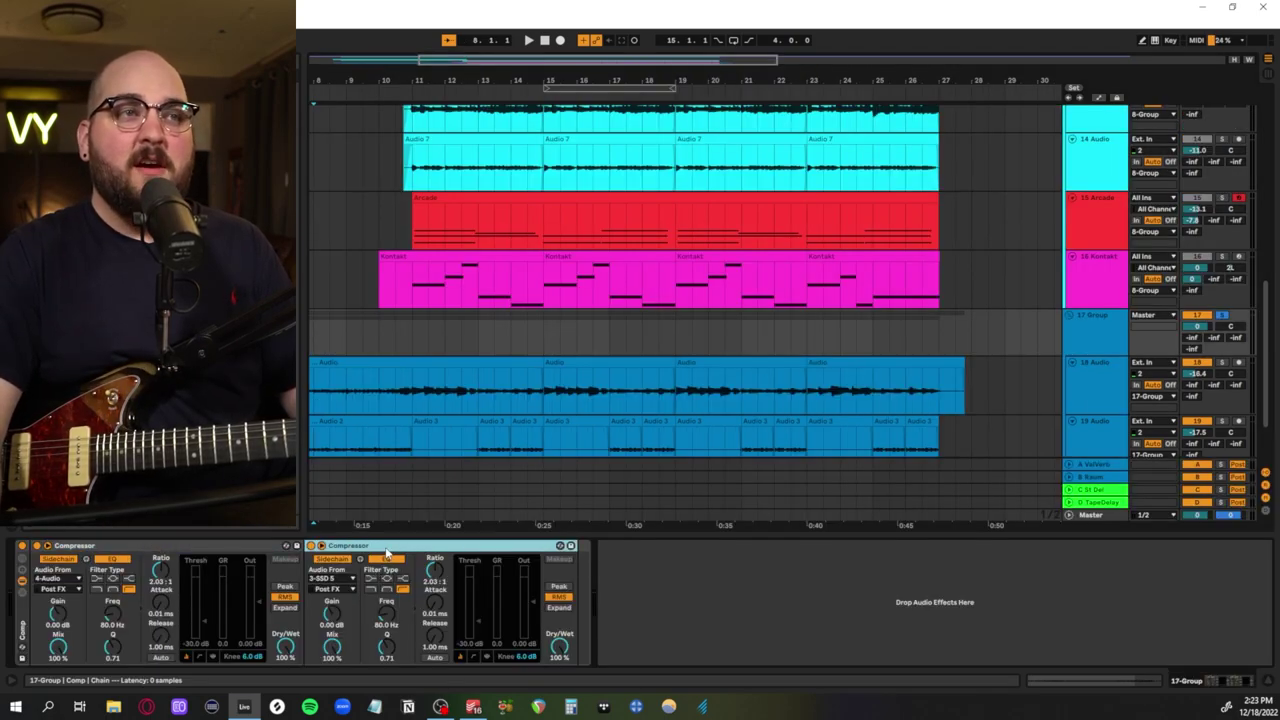
pyautogui.scroll(5, 525, 340)
pyautogui.scroll(-4, 397, 250)
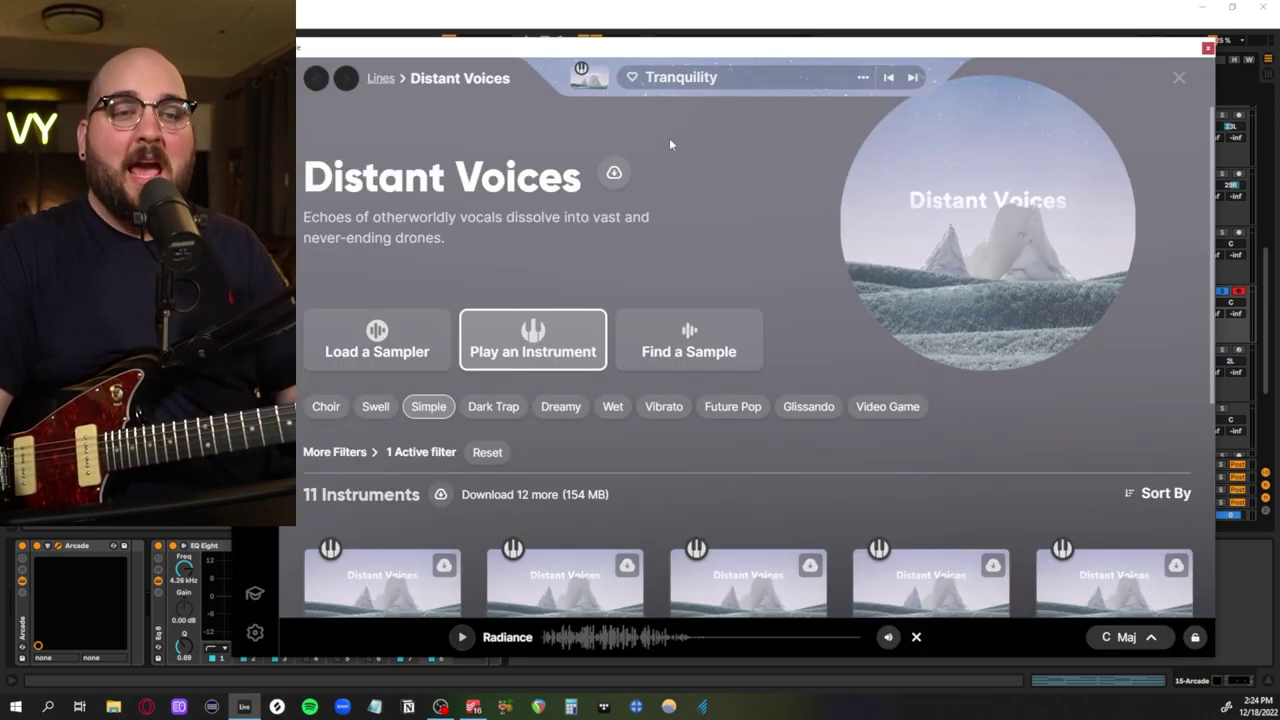
# Close the Arcade window and listen to track 15's Arcade clip in solo from bar 11
pyautogui.click(1207, 49)
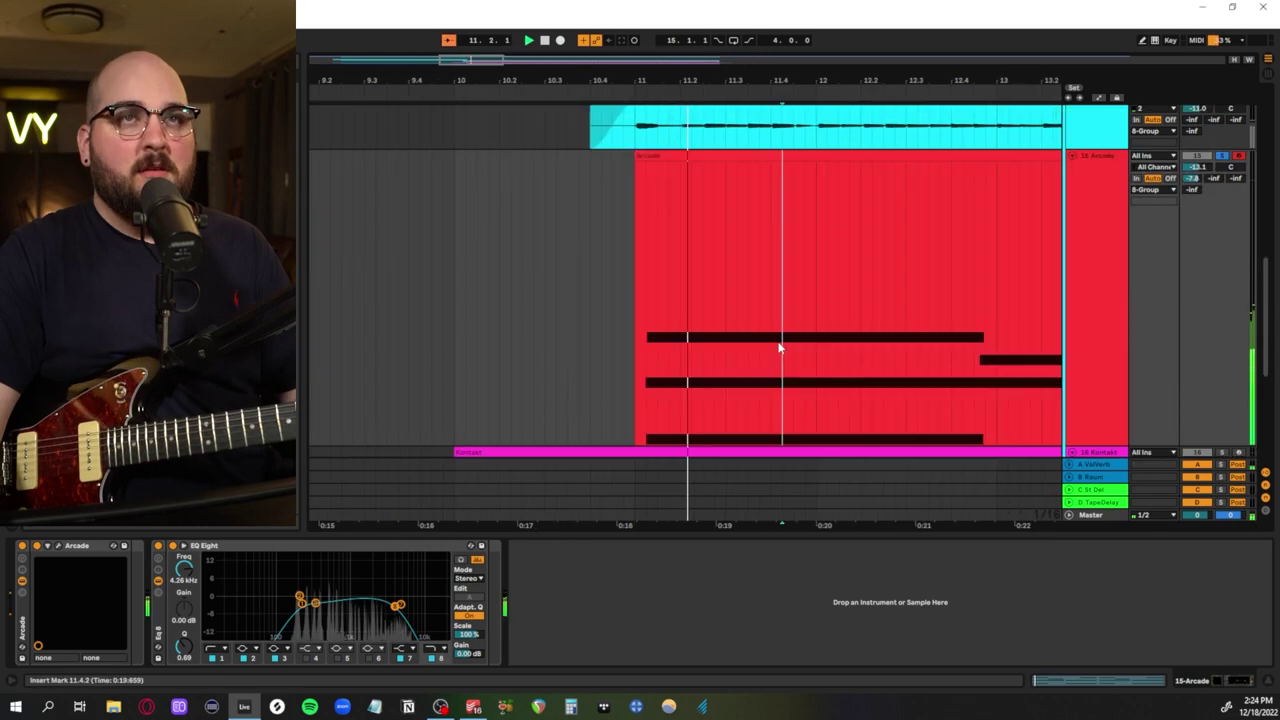
pyautogui.scroll(-1, 780, 347)
pyautogui.hscroll(-1, 764, 351)
pyautogui.hscroll(1, 764, 351)
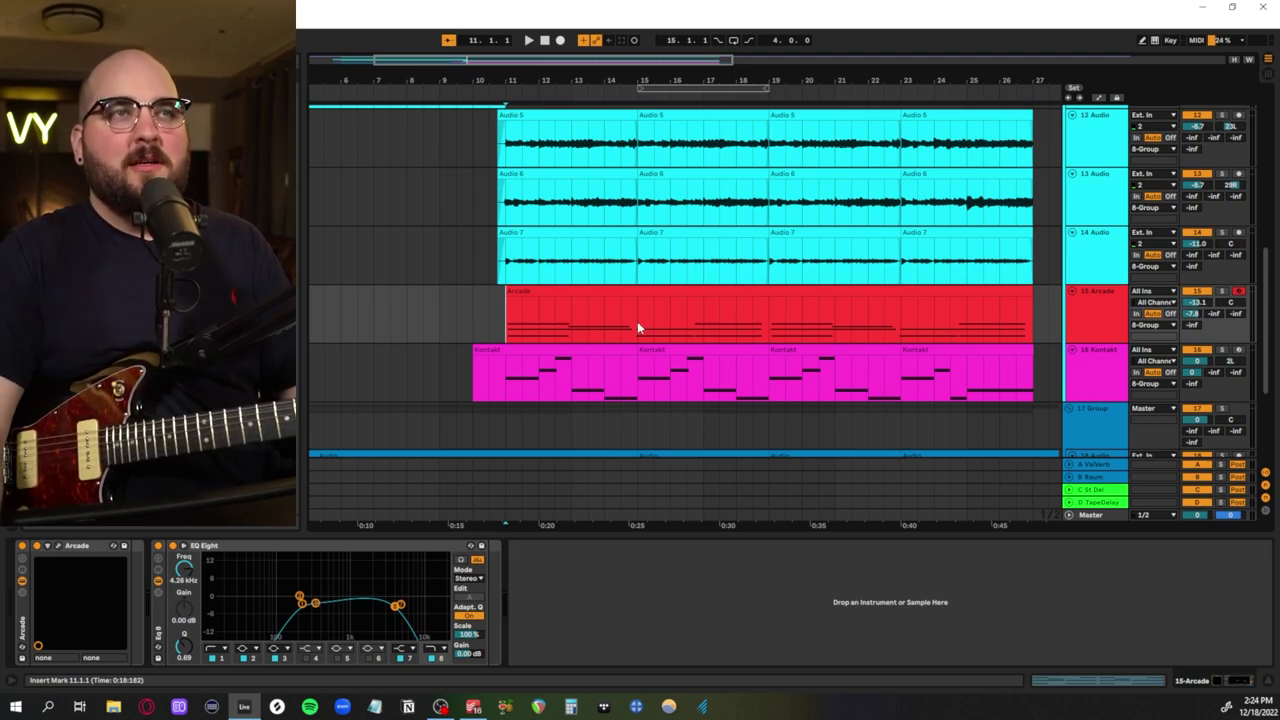
# Enlarge track 16's Kontakt part from 10.3.1 to 15.1.1 and play it in solo from 11.1.1
pyautogui.scroll(-2, 637, 321)
pyautogui.click(506, 352)
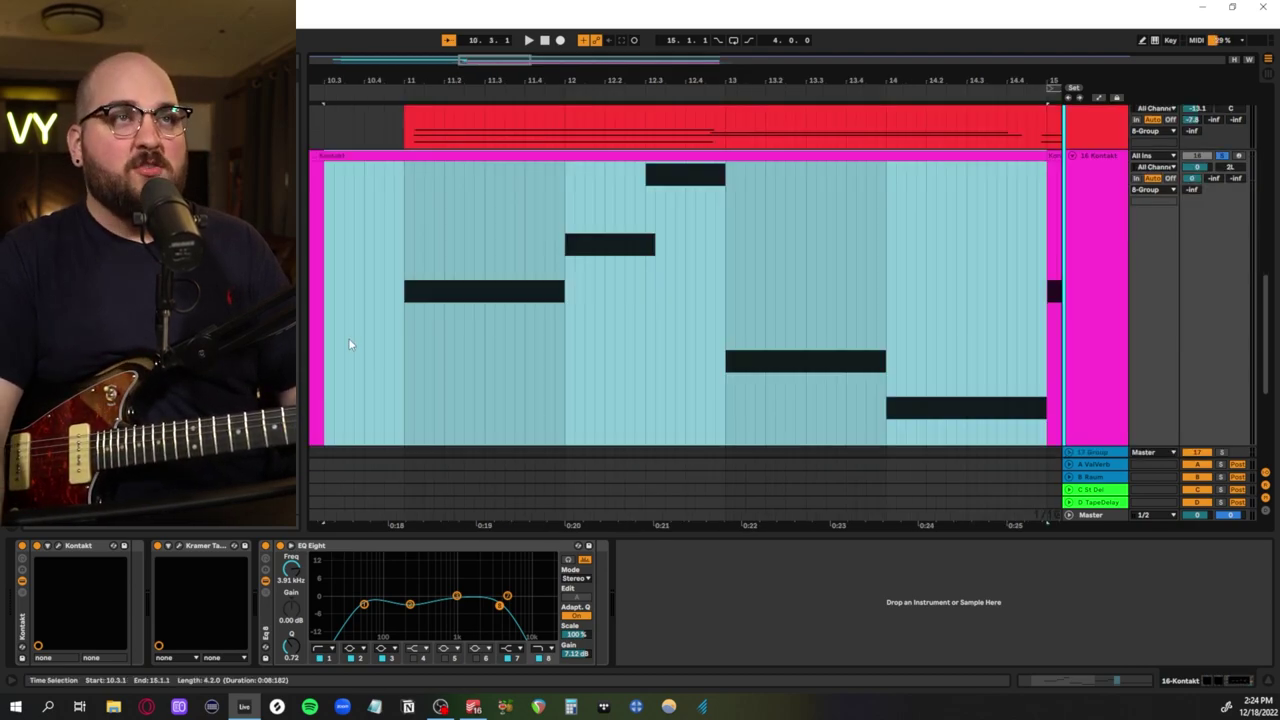
pyautogui.click(354, 346)
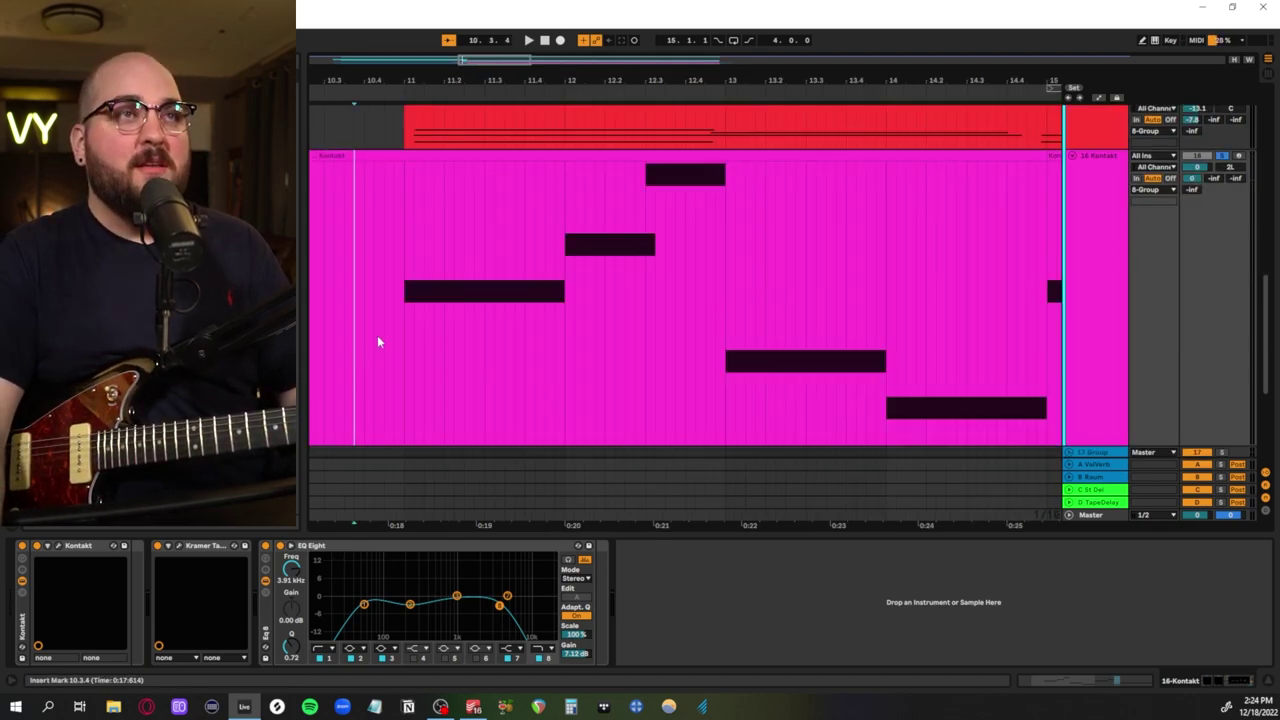
pyautogui.scroll(-1, 482, 361)
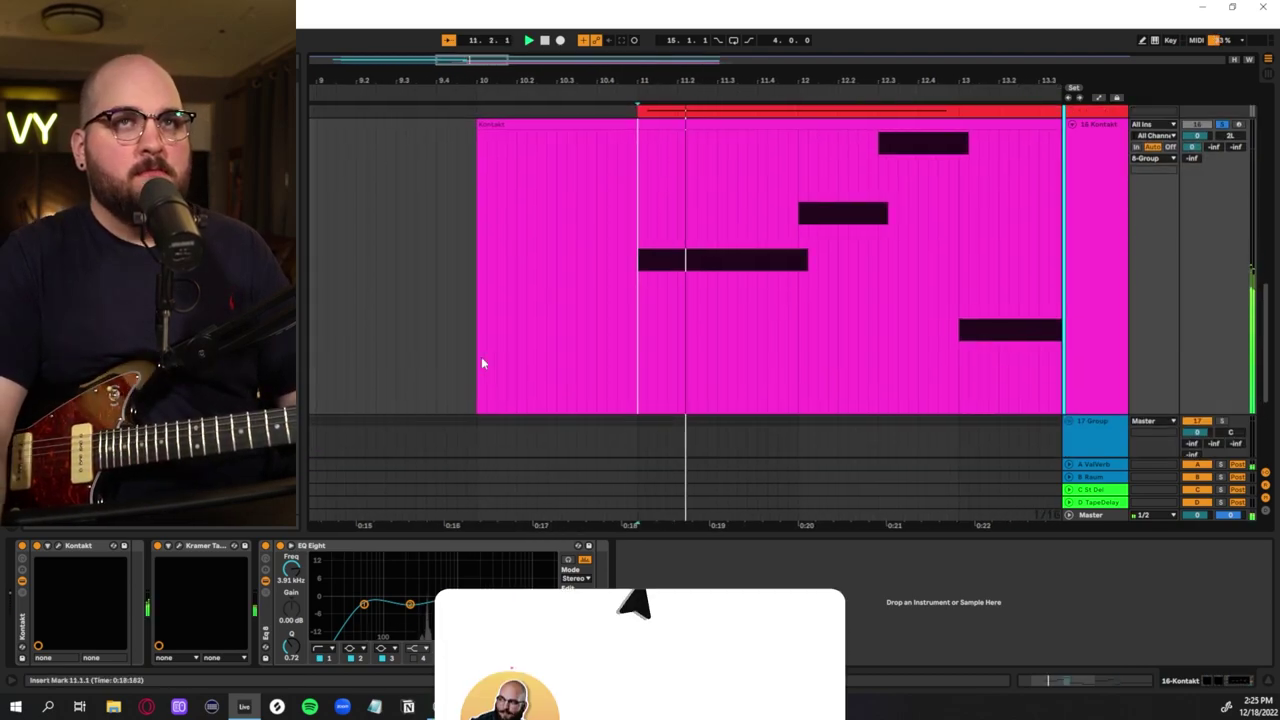
pyautogui.scroll(1, 490, 362)
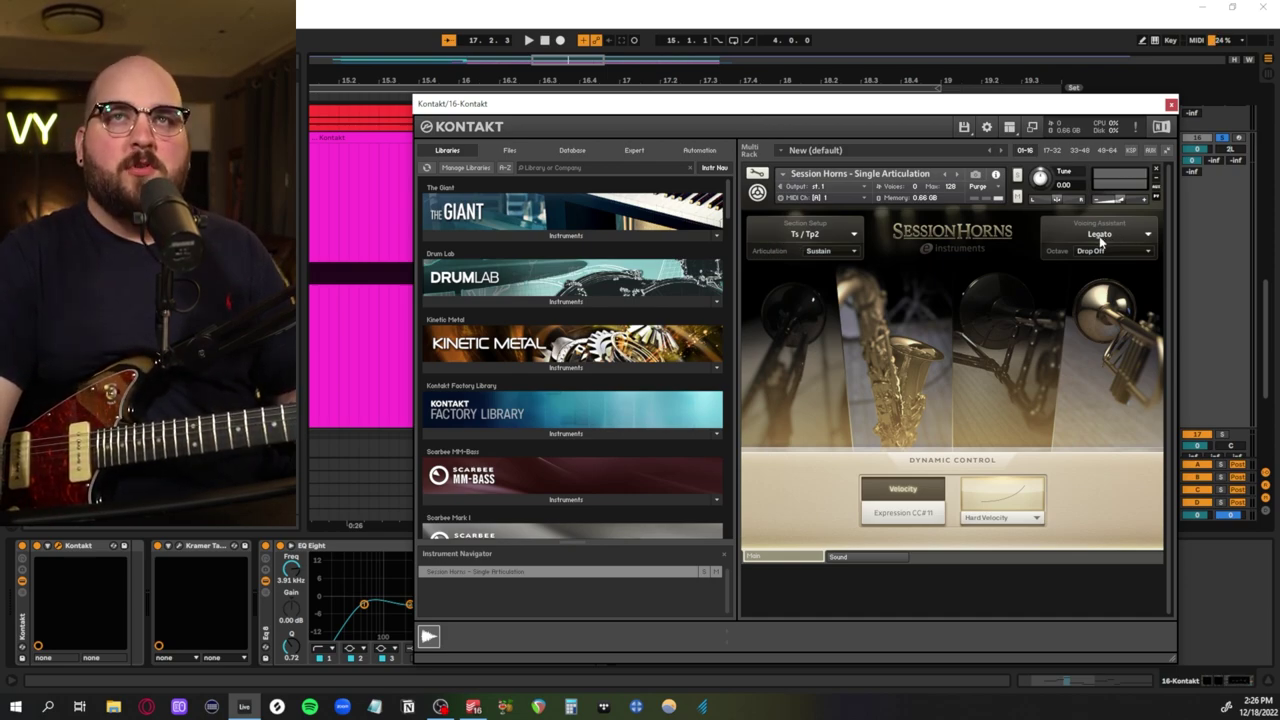
# Hide the Session Horns window in Kontakt and select 11.1.1 to 12.1.1 on track 16, covering the first note's bar
pyautogui.hotkey('ctrl', 'alt', 'p')
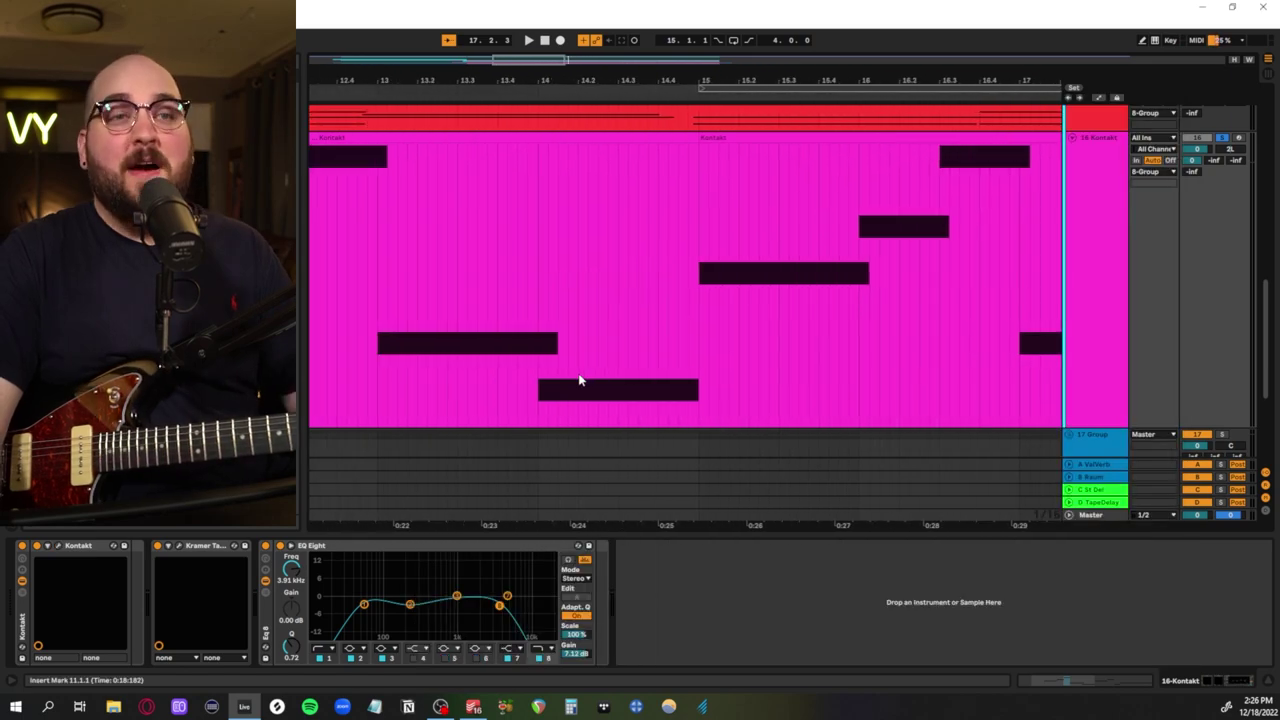
pyautogui.press('space')
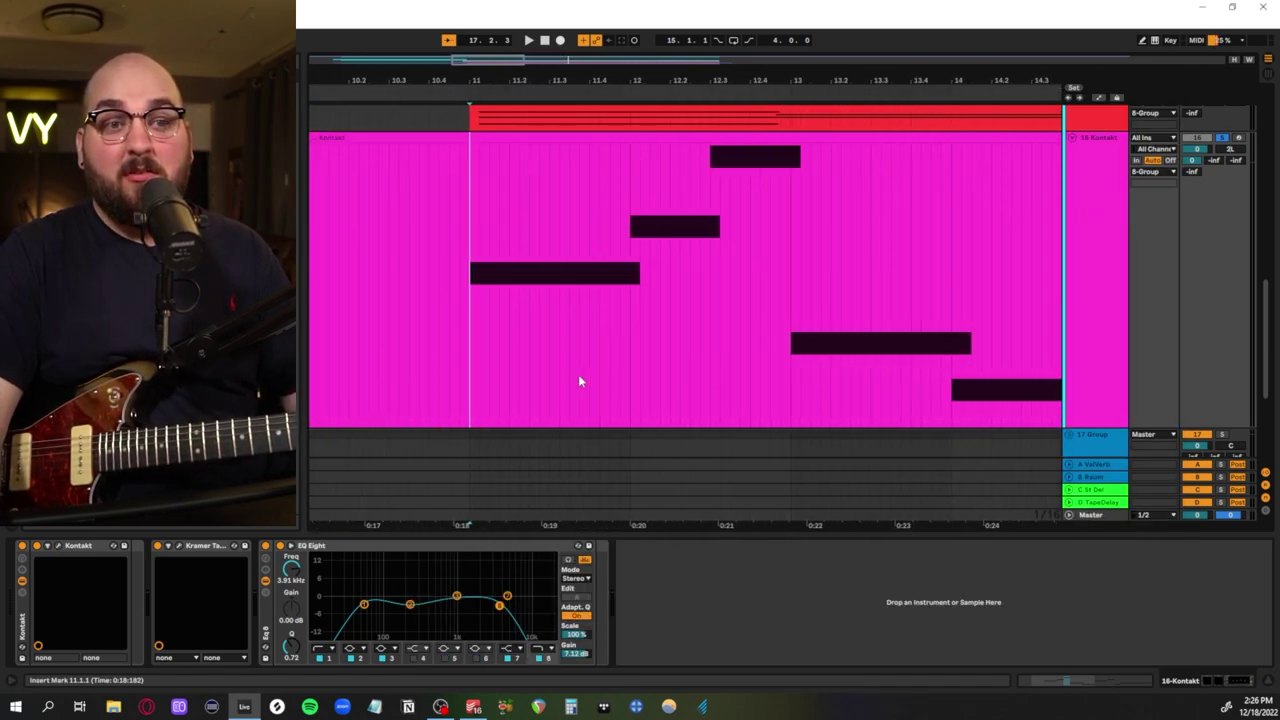
pyautogui.keyDown('shift'); pyautogui.click(594, 232); pyautogui.keyUp('shift')
pyautogui.moveTo(594, 232); pyautogui.dragTo(620, 232)
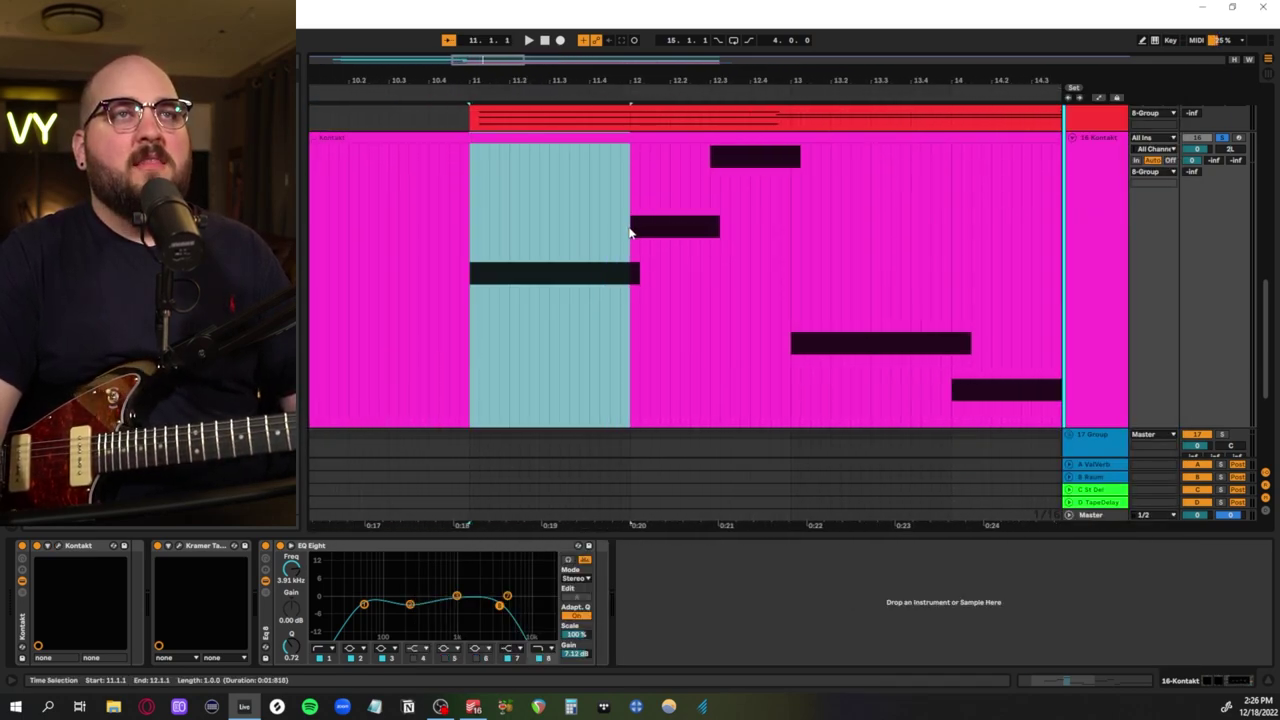
# Highlight the overlap between track 16's first two notes from 12.1.1 to 12.1.2, and move the insert marker to 11.2.1
pyautogui.click(631, 281)
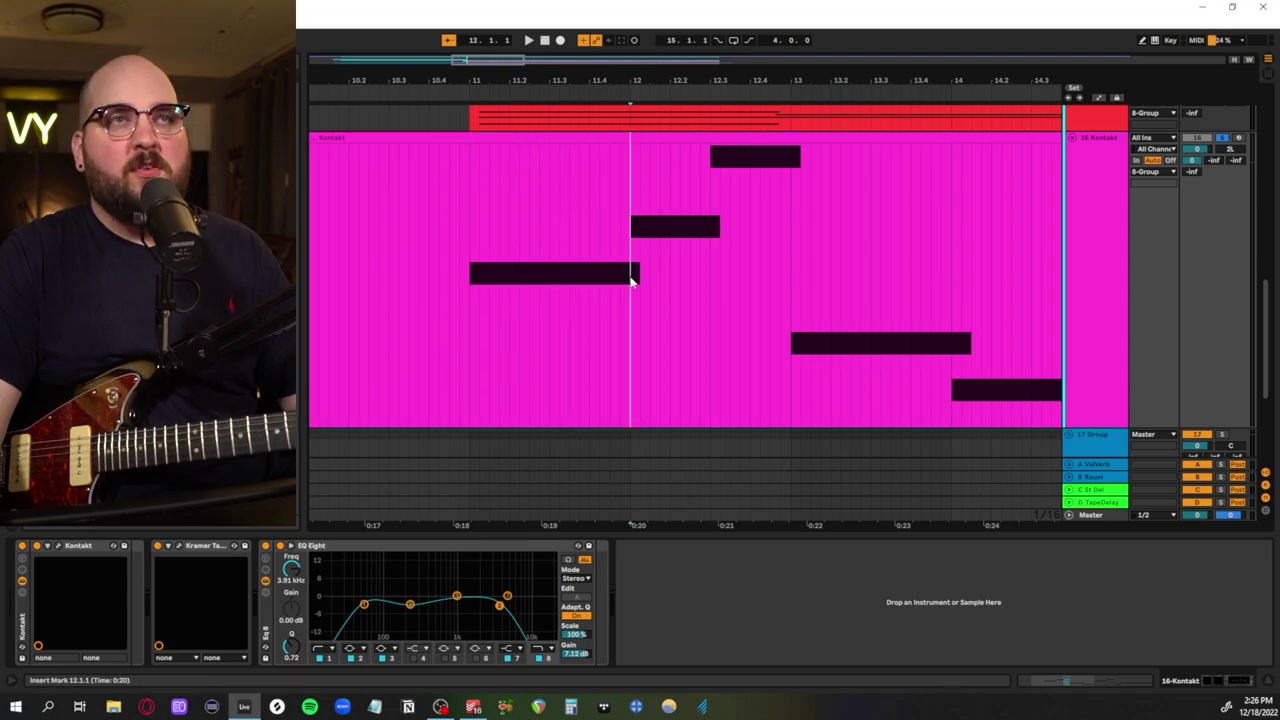
pyautogui.moveTo(631, 281); pyautogui.dragTo(640, 281)
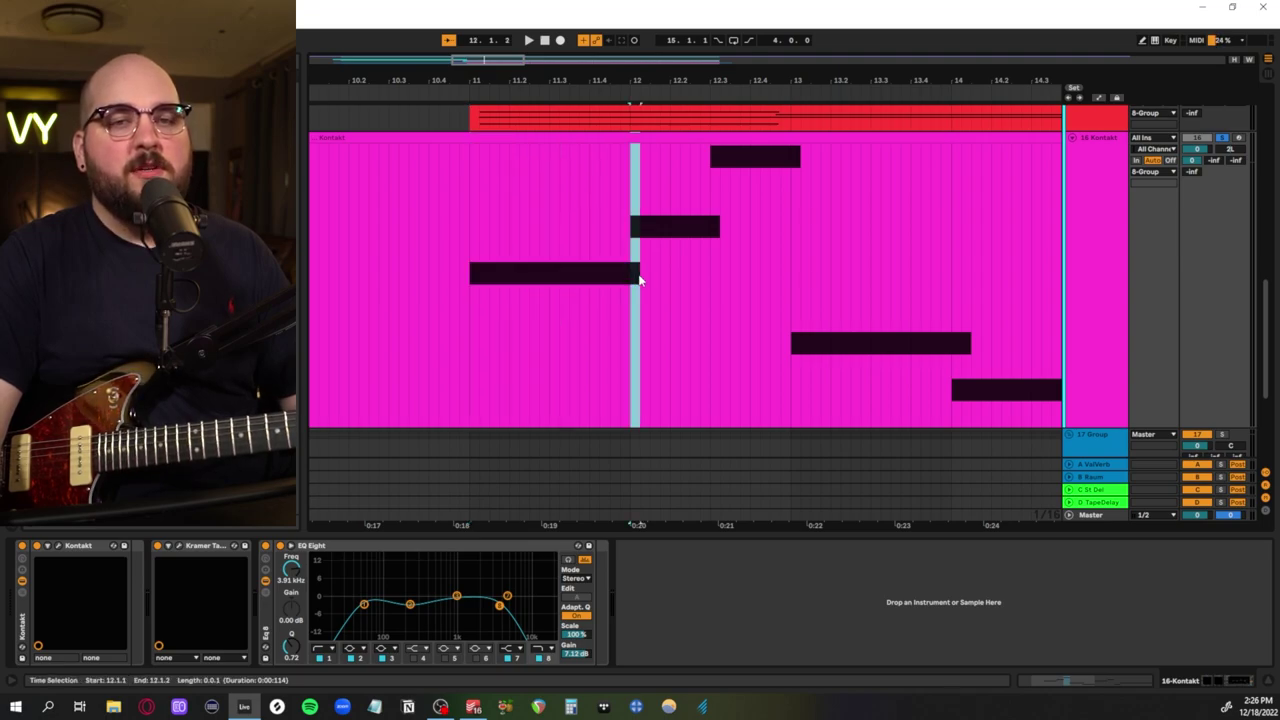
pyautogui.click(507, 289)
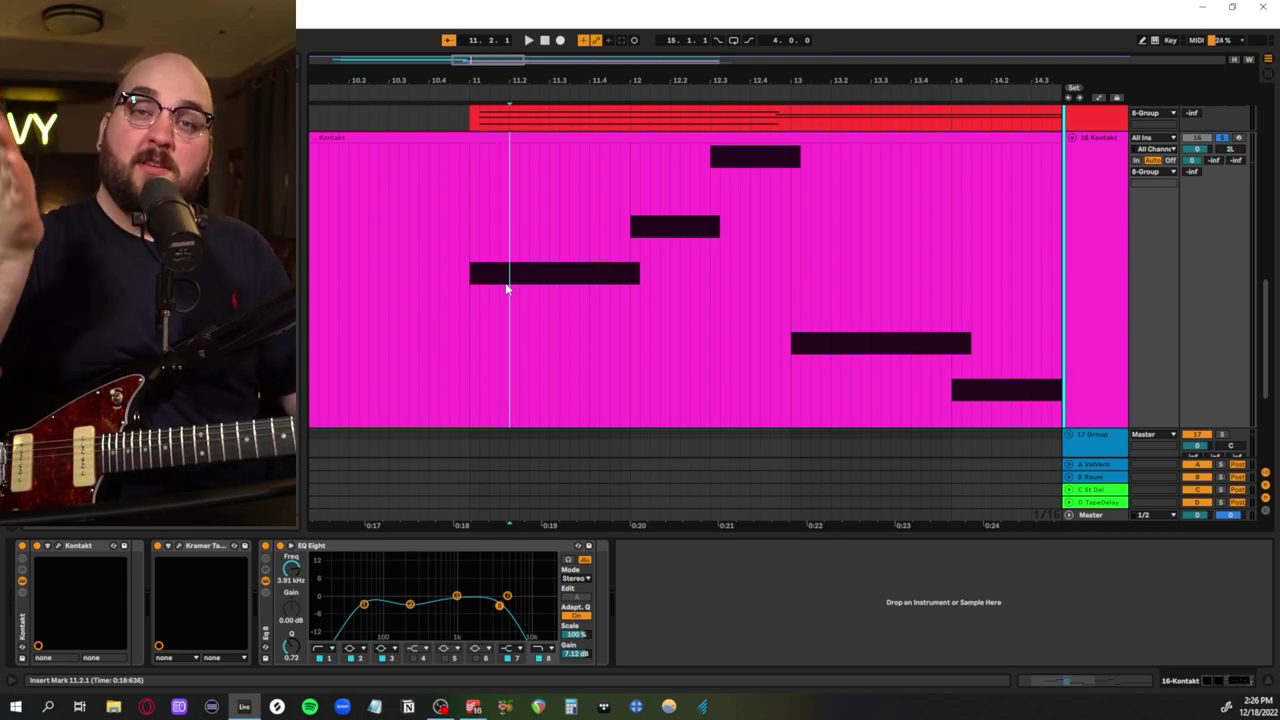
pyautogui.press('space')
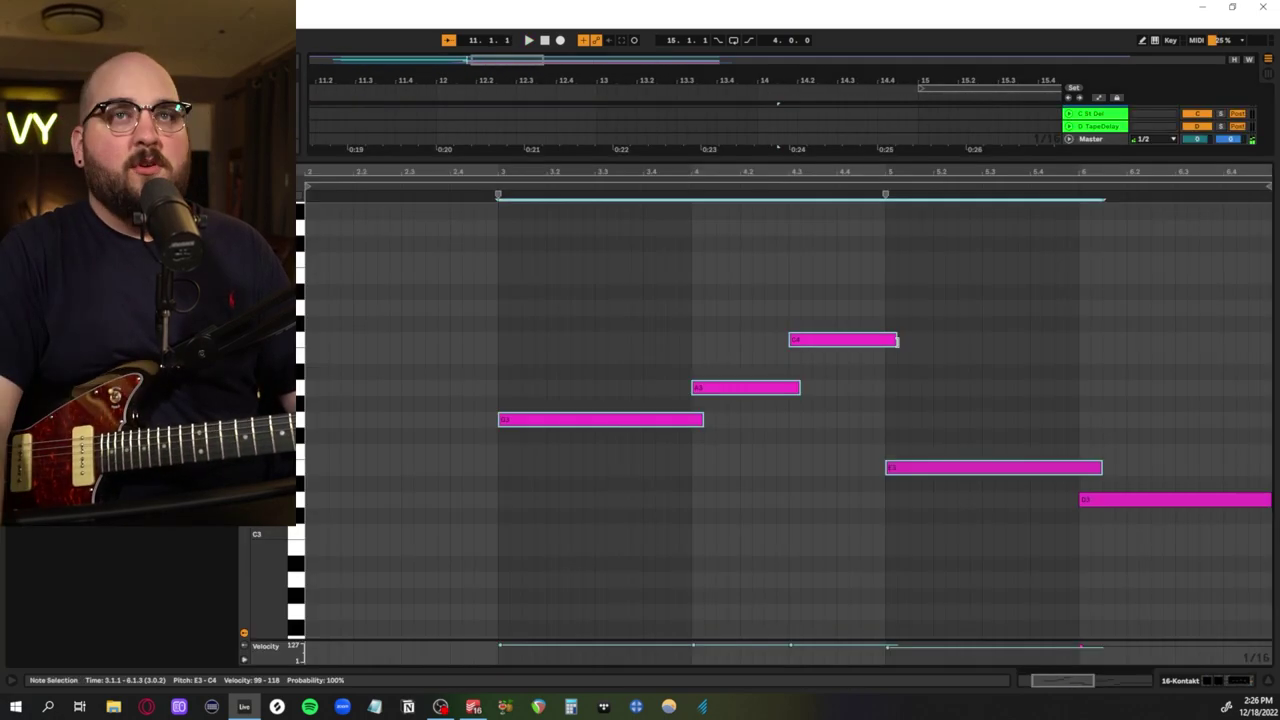
# Audition track 16 with the selected notes shortened by a sixteenth to remove their overlaps, and undo the shortening
pyautogui.moveTo(896, 343); pyautogui.dragTo(880, 345)
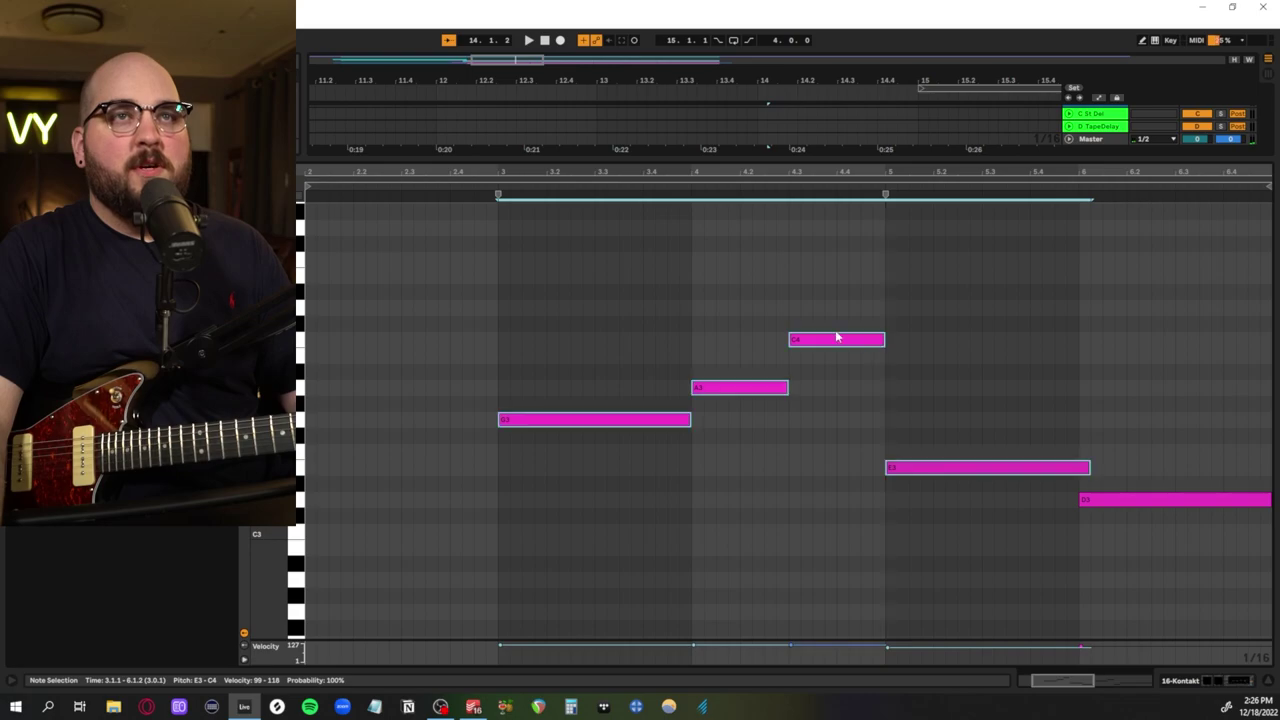
pyautogui.hotkey('shift', 'Tab')
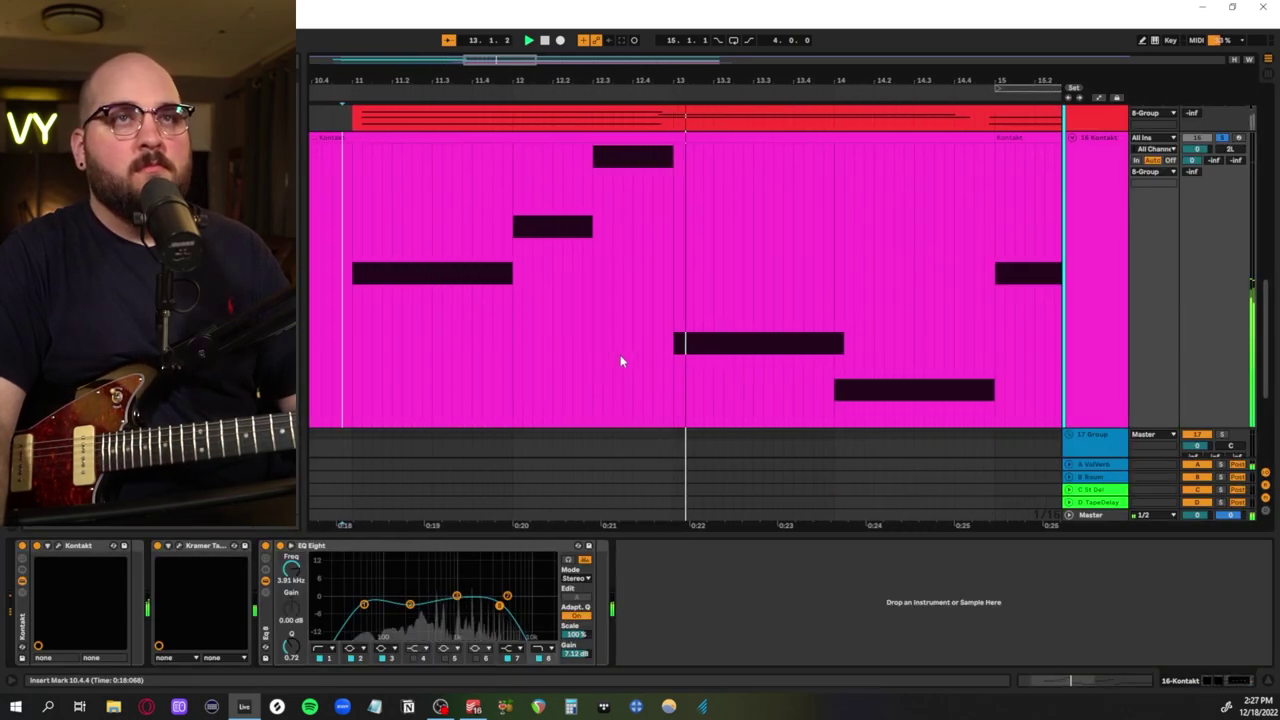
pyautogui.press('space')
pyautogui.hotkey('ctrl', 'z')
# Play track 16's horns in solo from 11.1.1 while reviewing the Kramer Master Tape effect, and stop playback
pyautogui.click(532, 356)
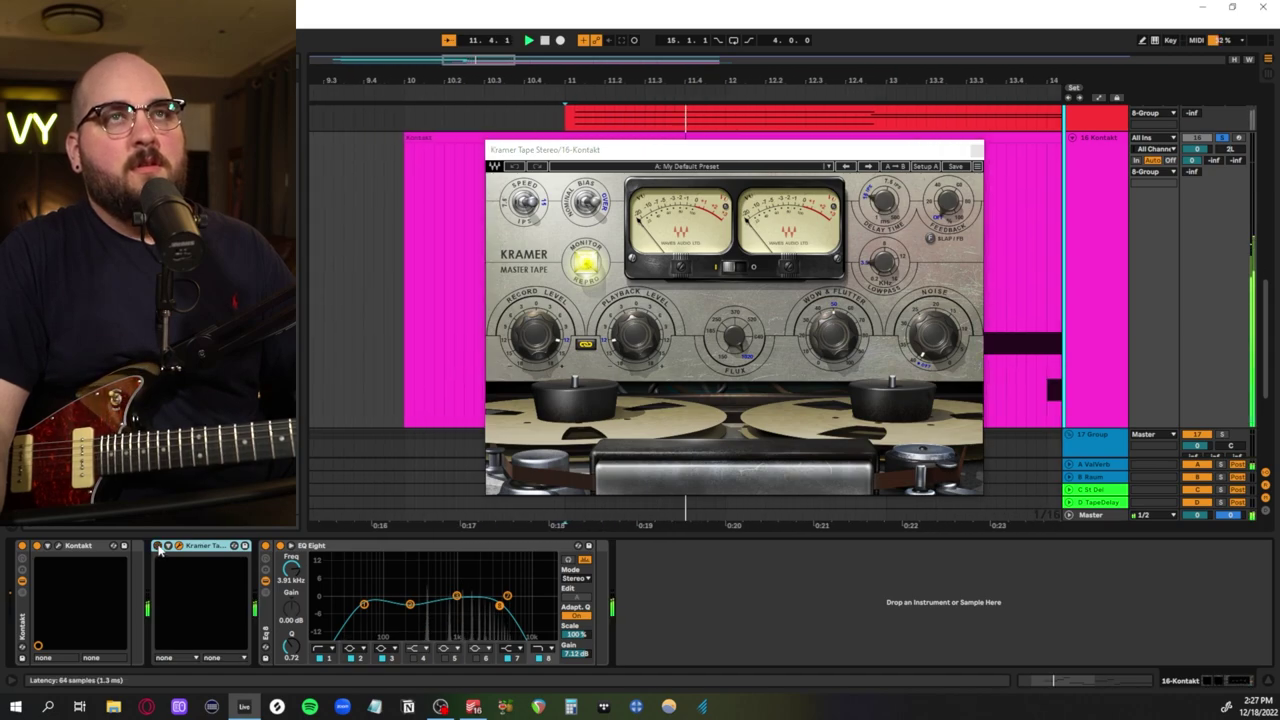
pyautogui.press('space')
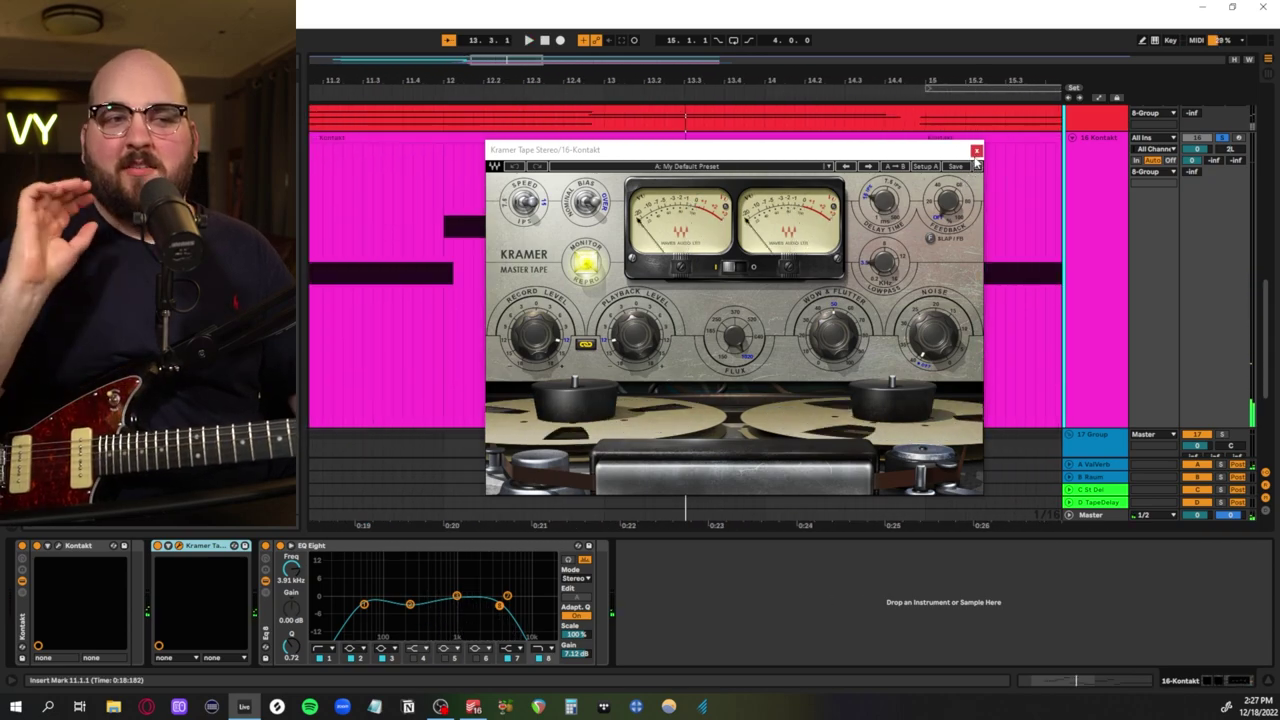
# Review the Raum and ValVerb return tracks, examining ValhallaVintageVerb's settings and its list of reverb modes
pyautogui.click(1090, 478)
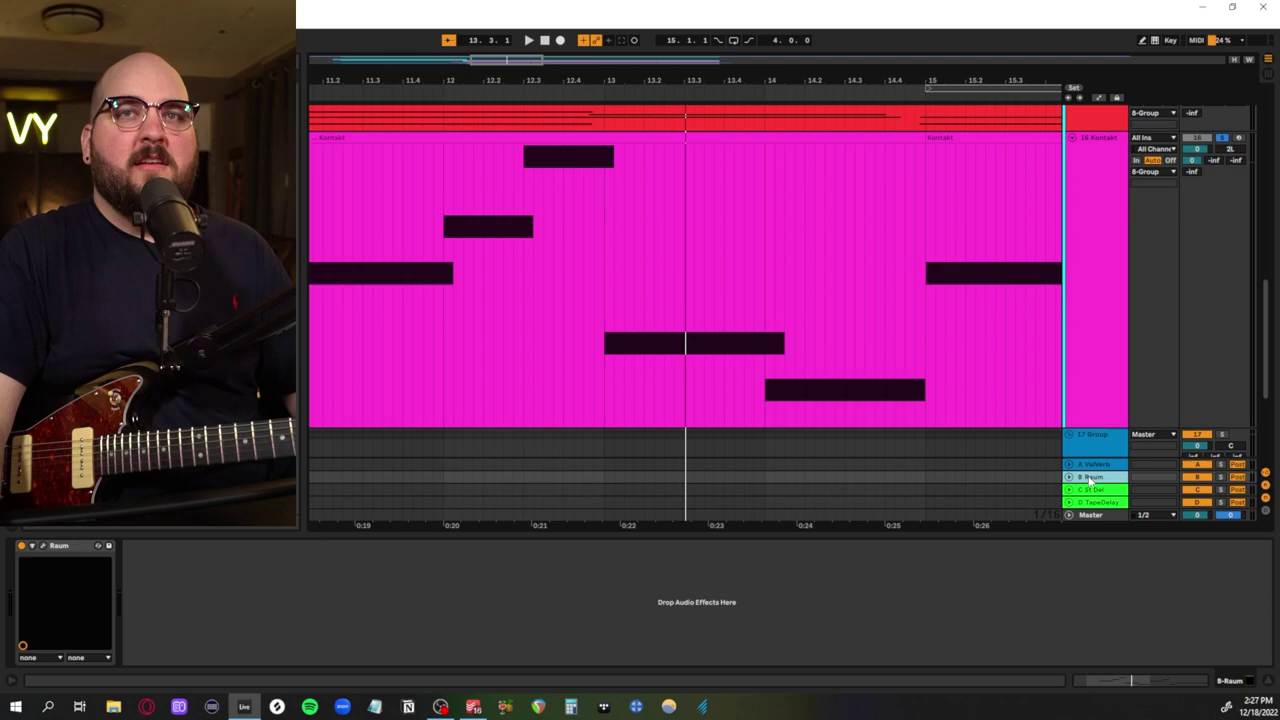
pyautogui.click(1100, 466)
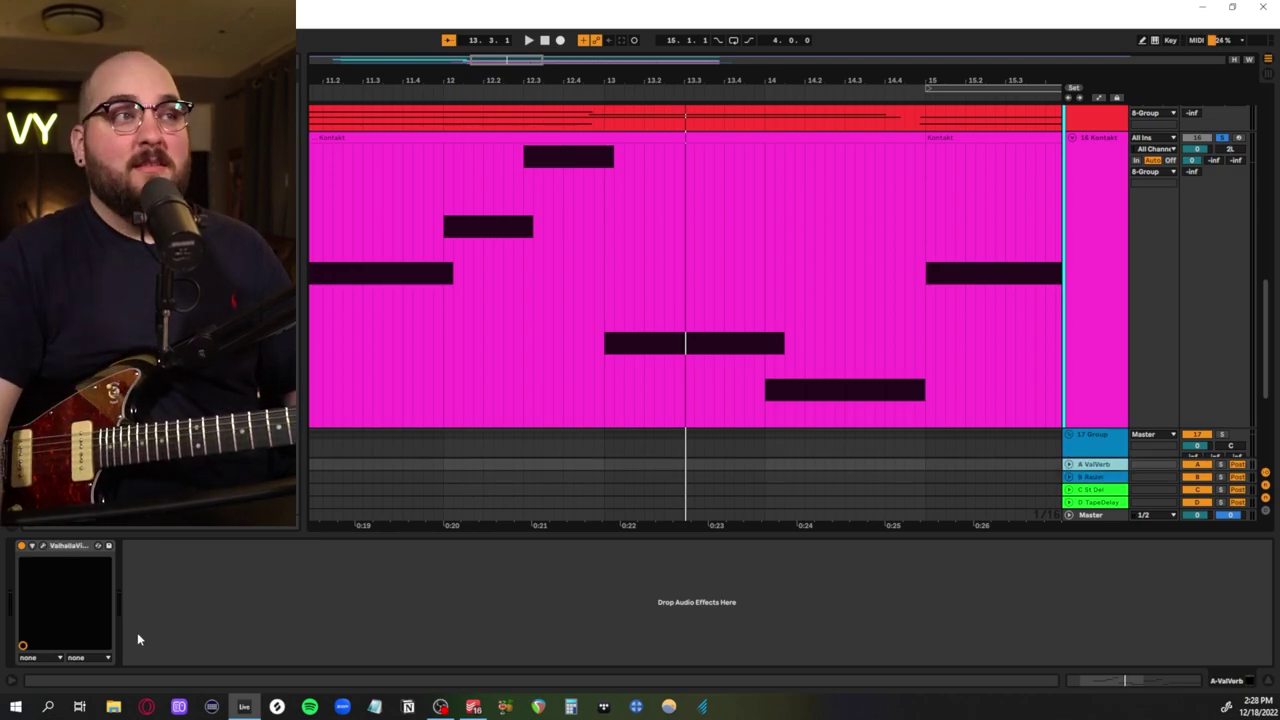
pyautogui.moveTo(620, 217); pyautogui.dragTo(562, 290)
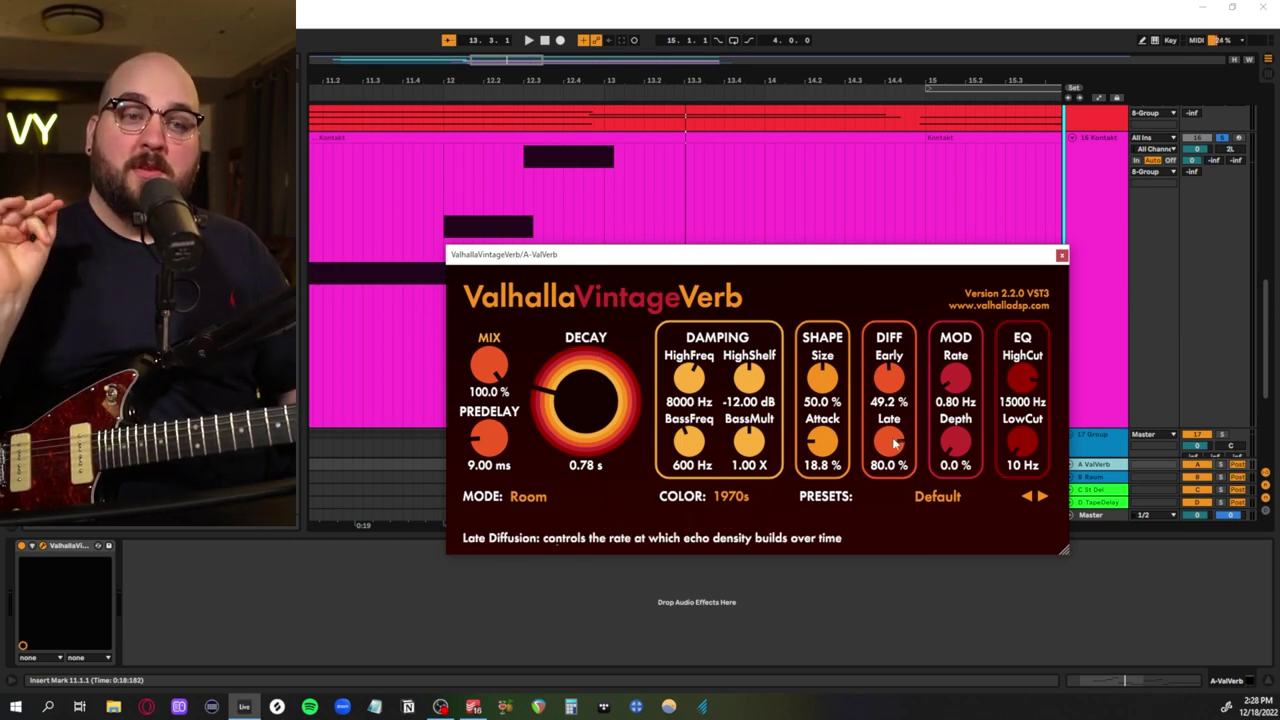
pyautogui.click(528, 496)
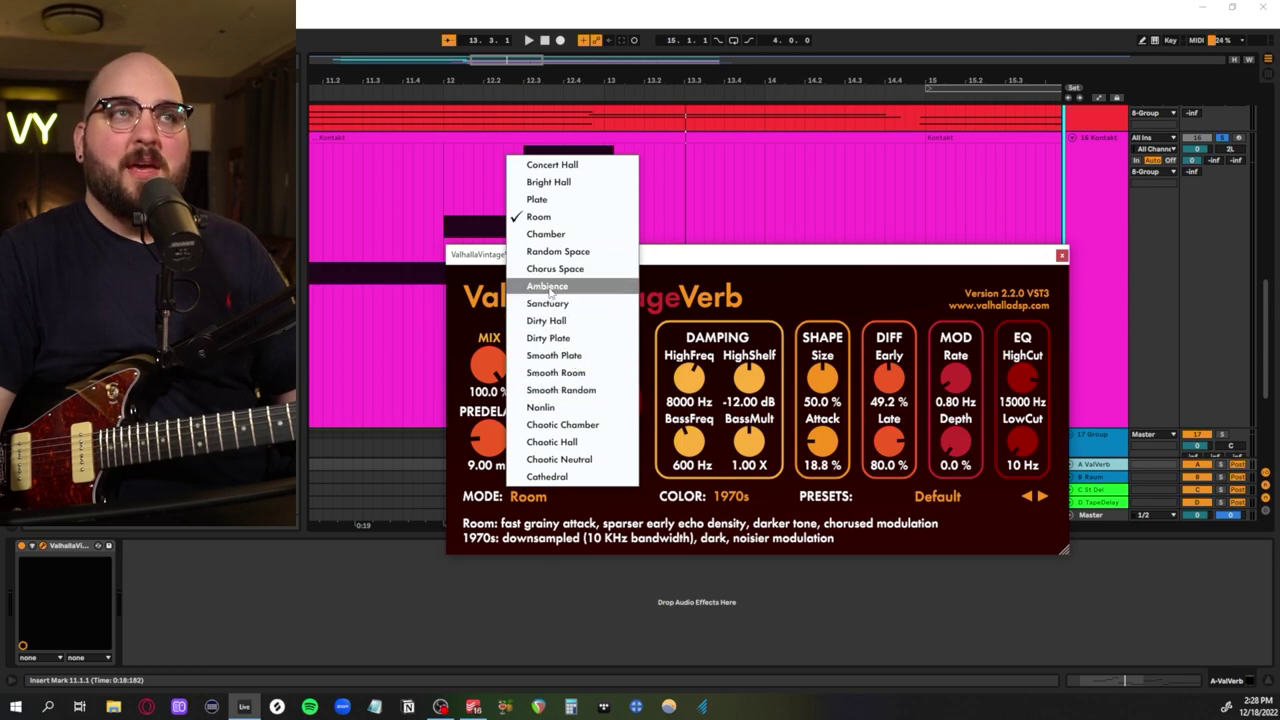
pyautogui.click(805, 275)
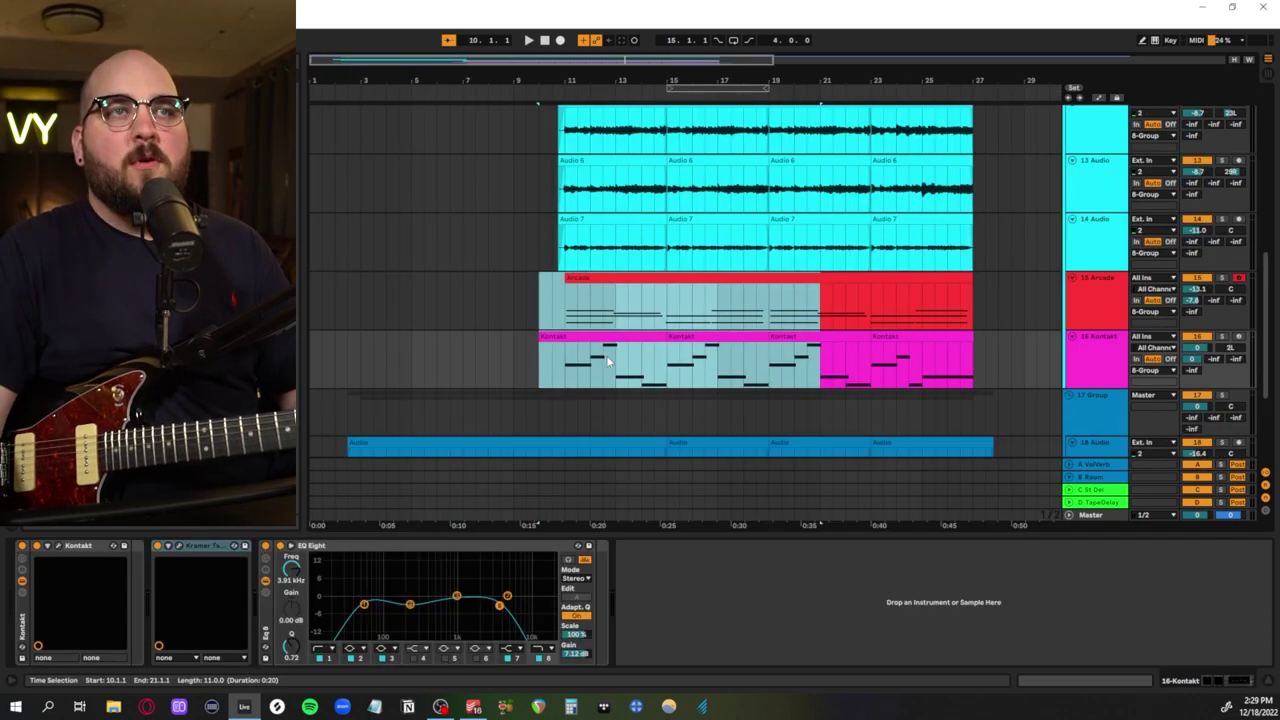
# Highlight 11.1.1 to 20.3.1 on track 16, and select the 8 Group track to show its compressors
pyautogui.moveTo(563, 365); pyautogui.dragTo(806, 362)
pyautogui.scroll(4, 805, 362)
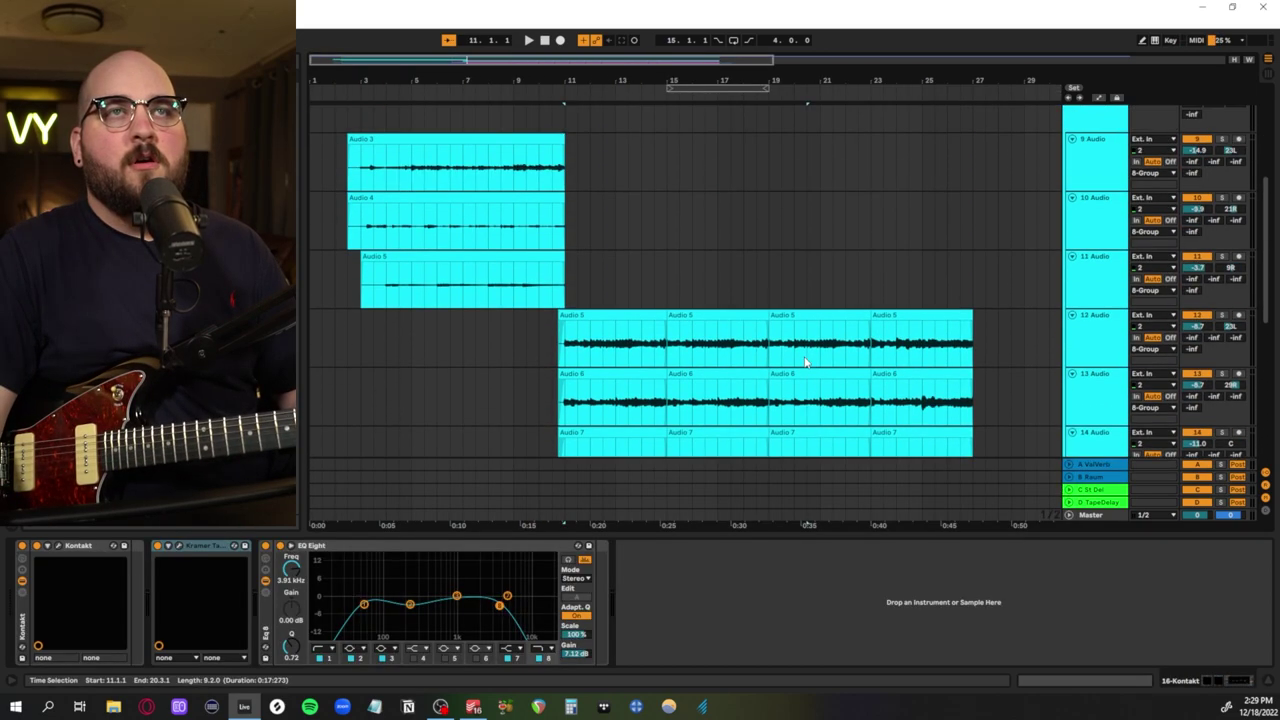
pyautogui.scroll(-1, 805, 362)
pyautogui.scroll(3, 804, 362)
pyautogui.click(1096, 226)
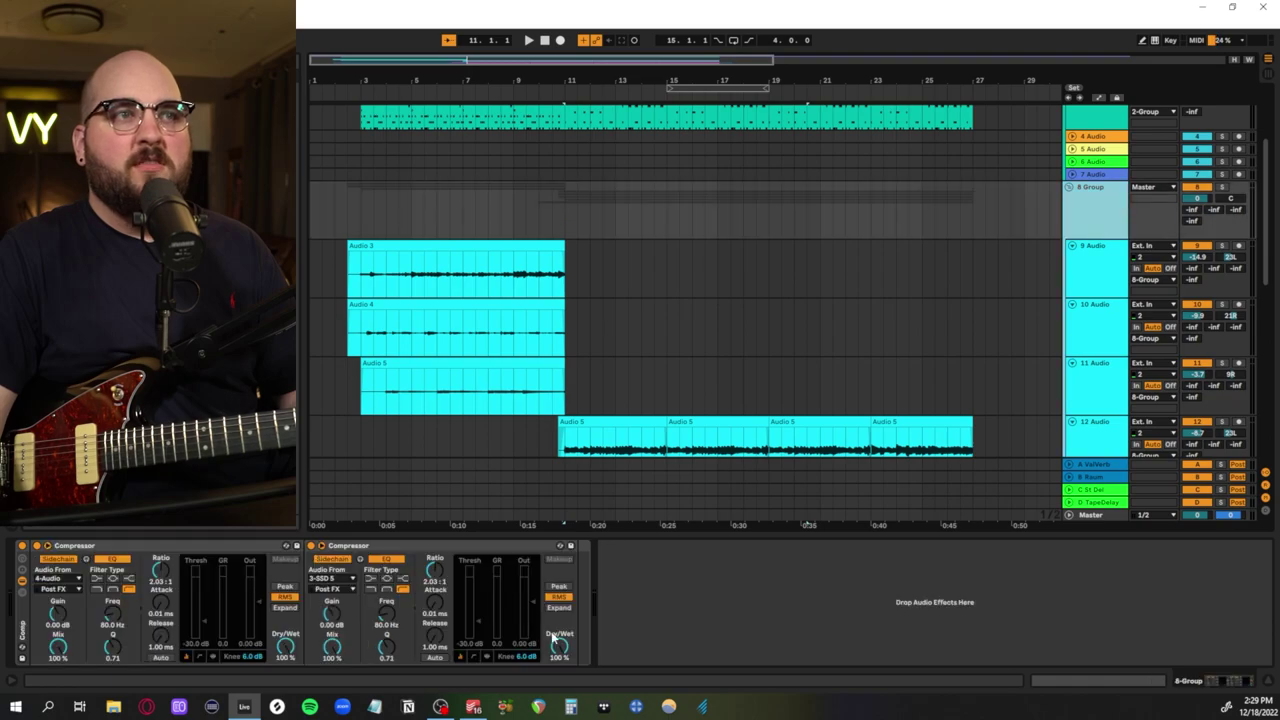
# Unfold the drum output tracks 4 to 7 together, and place the insert marker at 3.1.1 on the 3 SSD 5 track
pyautogui.scroll(3, 637, 500)
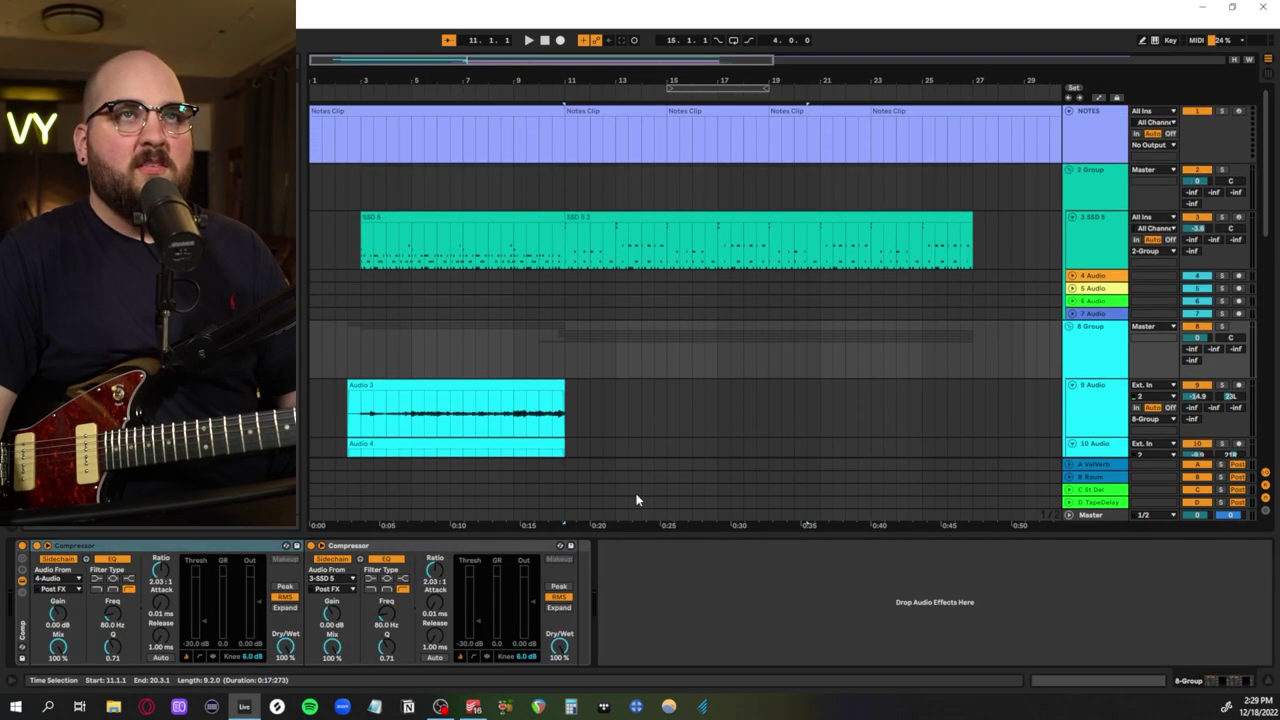
pyautogui.click(1104, 196)
pyautogui.click(1102, 275)
pyautogui.keyDown('shift'); pyautogui.click(1094, 314); pyautogui.keyUp('shift')
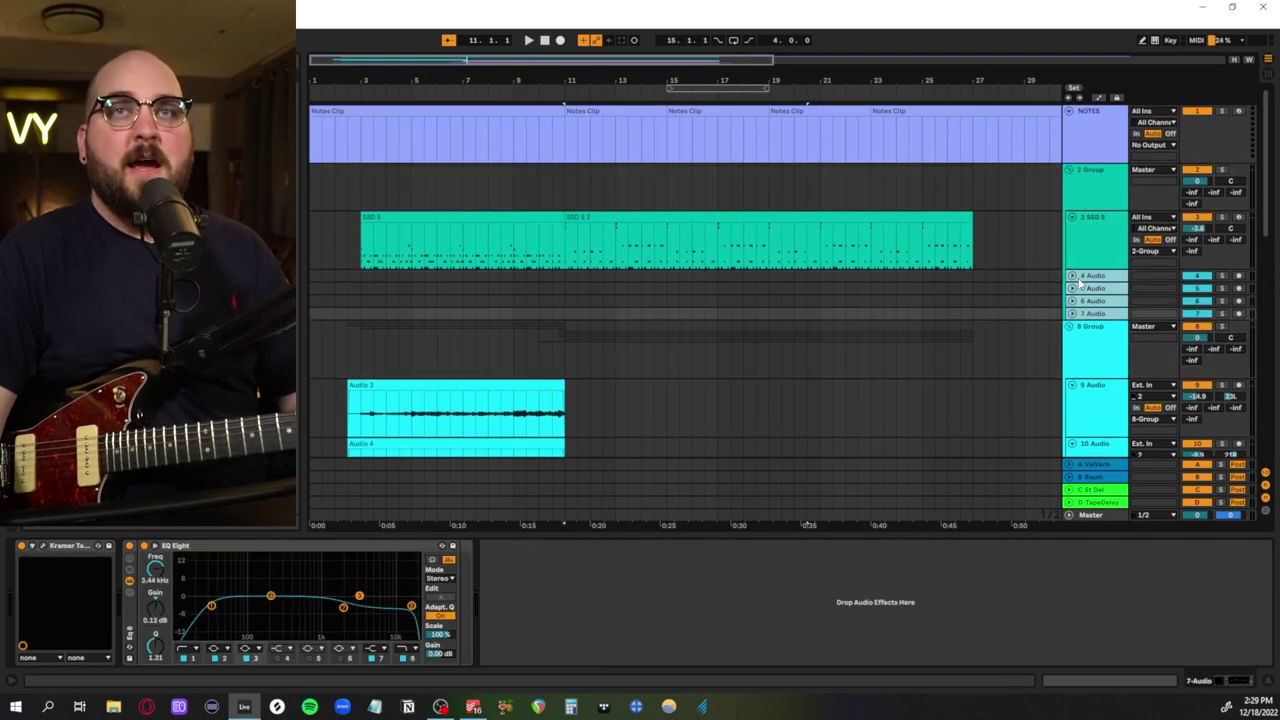
pyautogui.click(1073, 276)
pyautogui.click(667, 320)
pyautogui.click(363, 217)
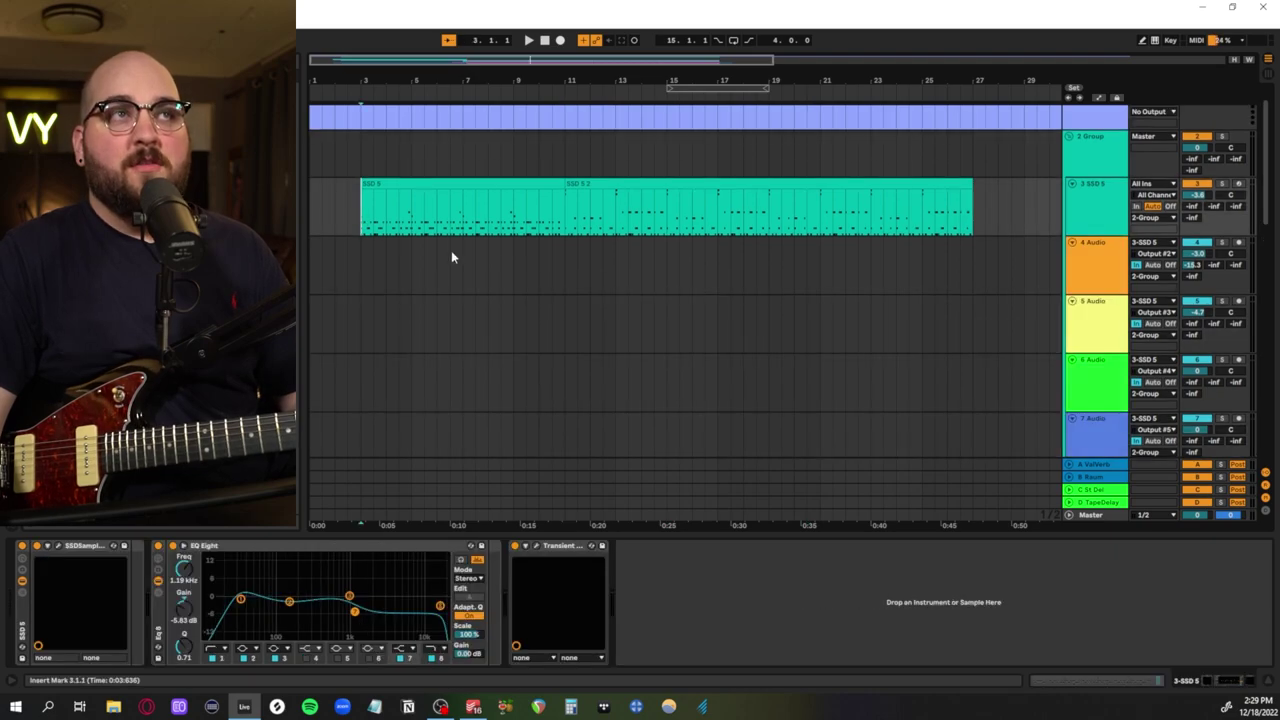
# Play the drum group in solo from 3.1.1, zoomed in on the SSD 5 clip's notes, and stop playback
pyautogui.scroll(1, 621, 313)
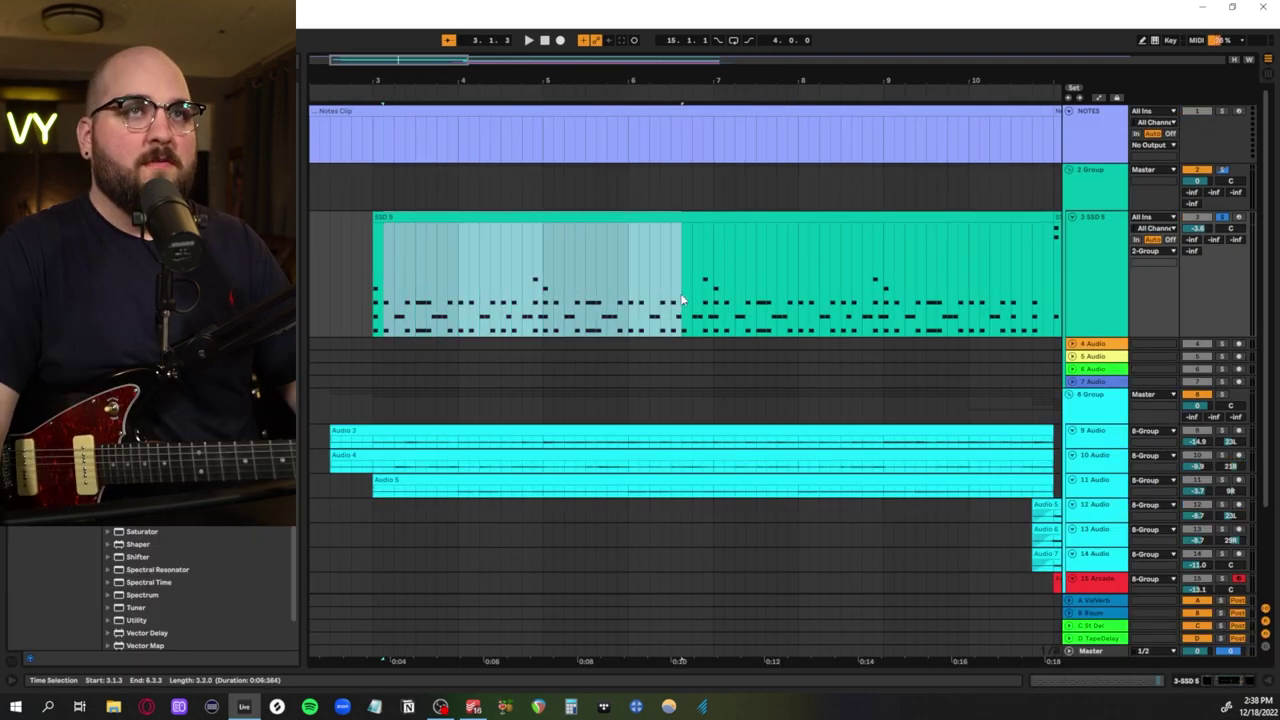
pyautogui.press('z')
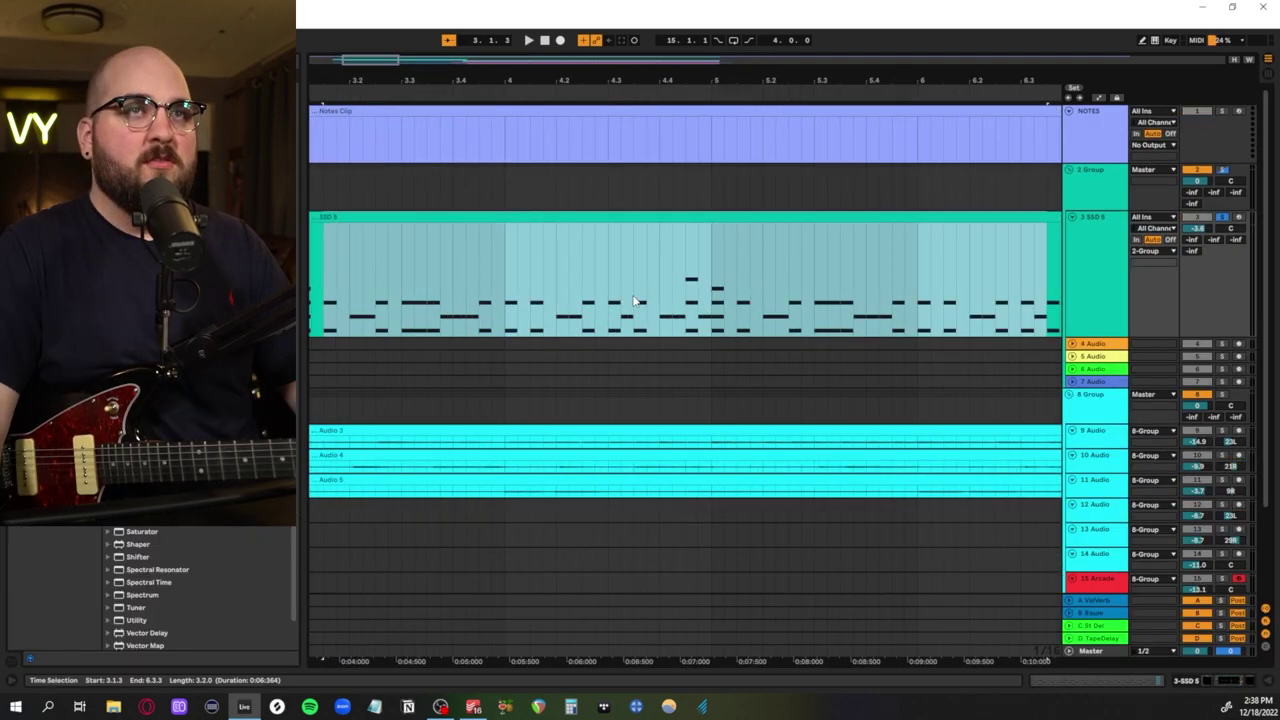
pyautogui.click(473, 346)
pyautogui.press('space')
pyautogui.scroll(-1, 371, 439)
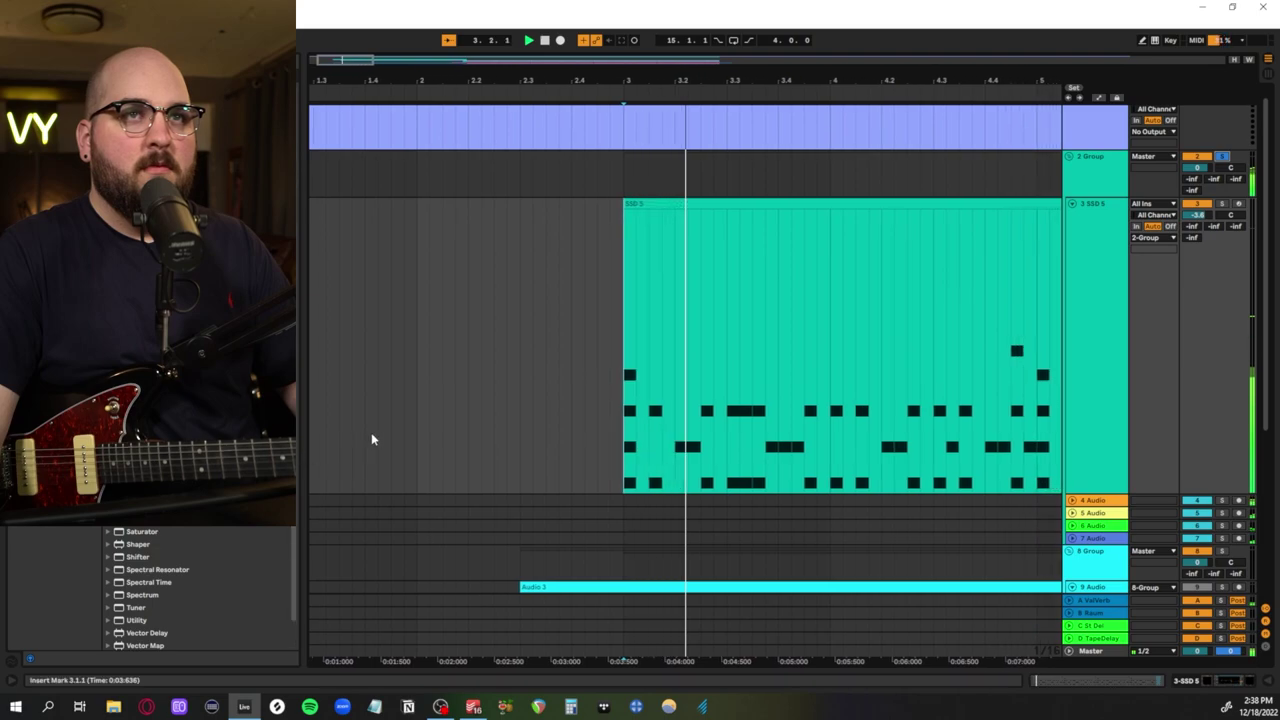
pyautogui.scroll(-2, 371, 439)
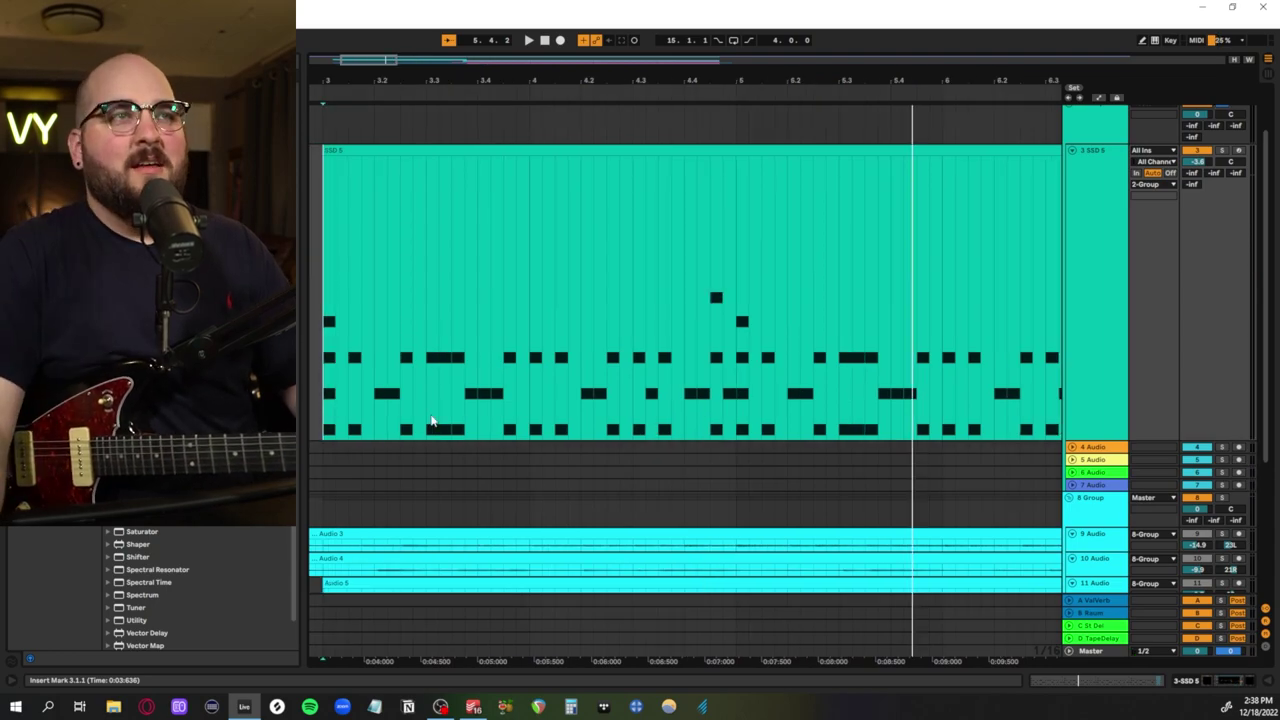
# Point out the opening notes of the first SSD 5 clip, and highlight 4.4.3 to 5.1.3 in it
pyautogui.moveTo(324, 390); pyautogui.dragTo(364, 390)
pyautogui.click(332, 392)
pyautogui.click(412, 392)
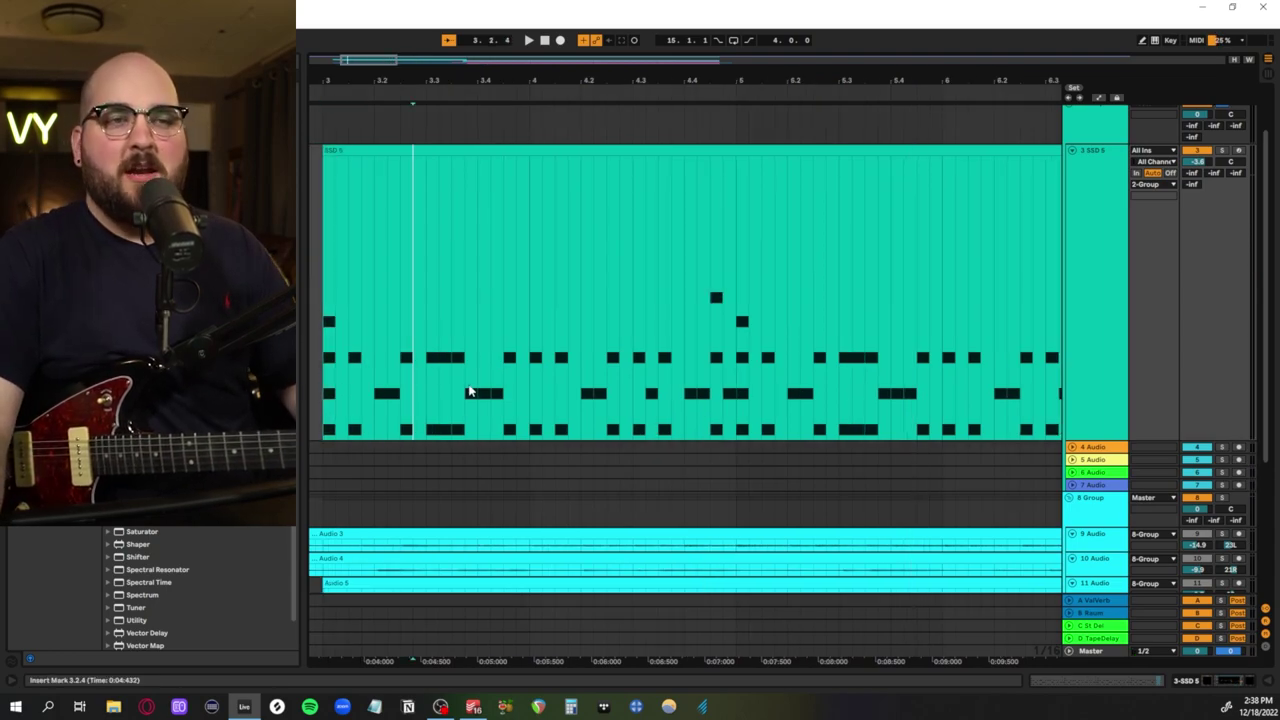
pyautogui.moveTo(712, 296); pyautogui.dragTo(755, 303)
pyautogui.click(691, 295)
pyautogui.hscroll(-2, 662, 310)
pyautogui.hscroll(10, 668, 311)
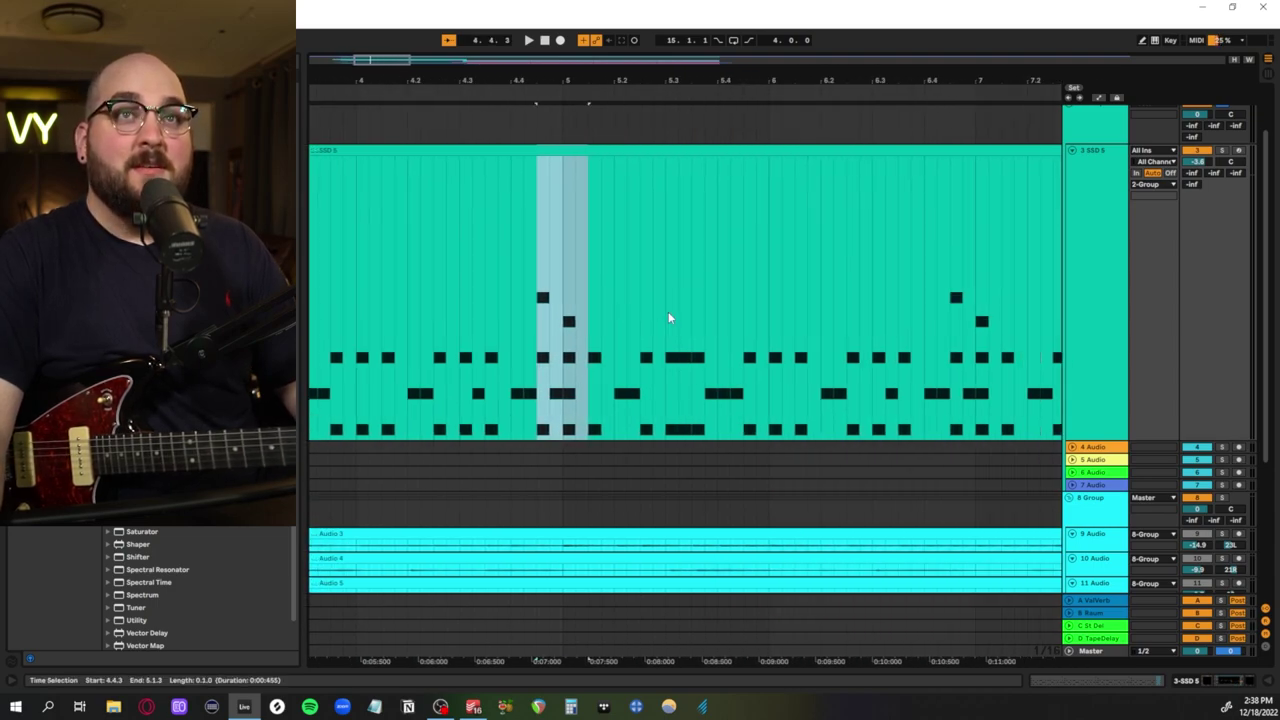
# Highlight 11.1.1 to 11.4.4 at the start of the second drum clip, and play the drums from just before bar 11
pyautogui.moveTo(452, 314); pyautogui.dragTo(656, 320)
pyautogui.click(576, 335)
pyautogui.hscroll(2, 574, 335)
pyautogui.moveTo(514, 337)
pyautogui.mouseDown()
pyautogui.moveTo(636, 342)
pyautogui.moveTo(838, 295)
pyautogui.moveTo(867, 301)
pyautogui.mouseUp()
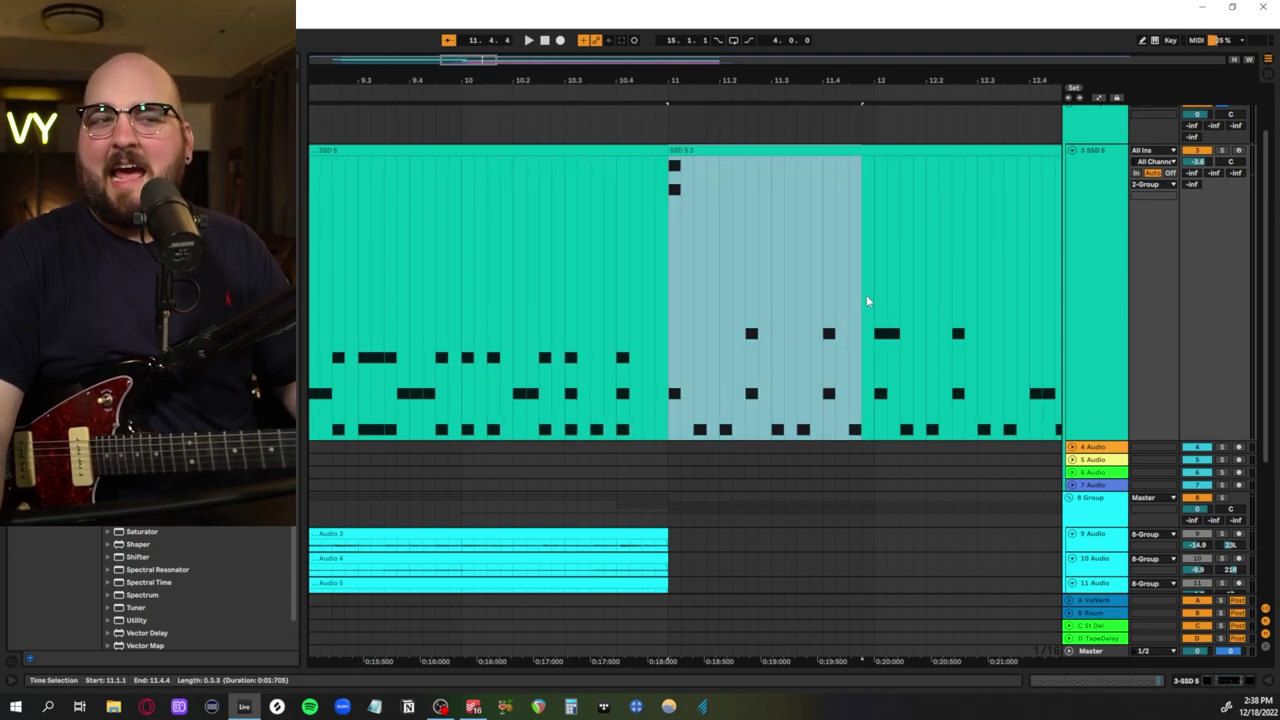
pyautogui.hscroll(-2, 812, 304)
pyautogui.hscroll(4, 804, 306)
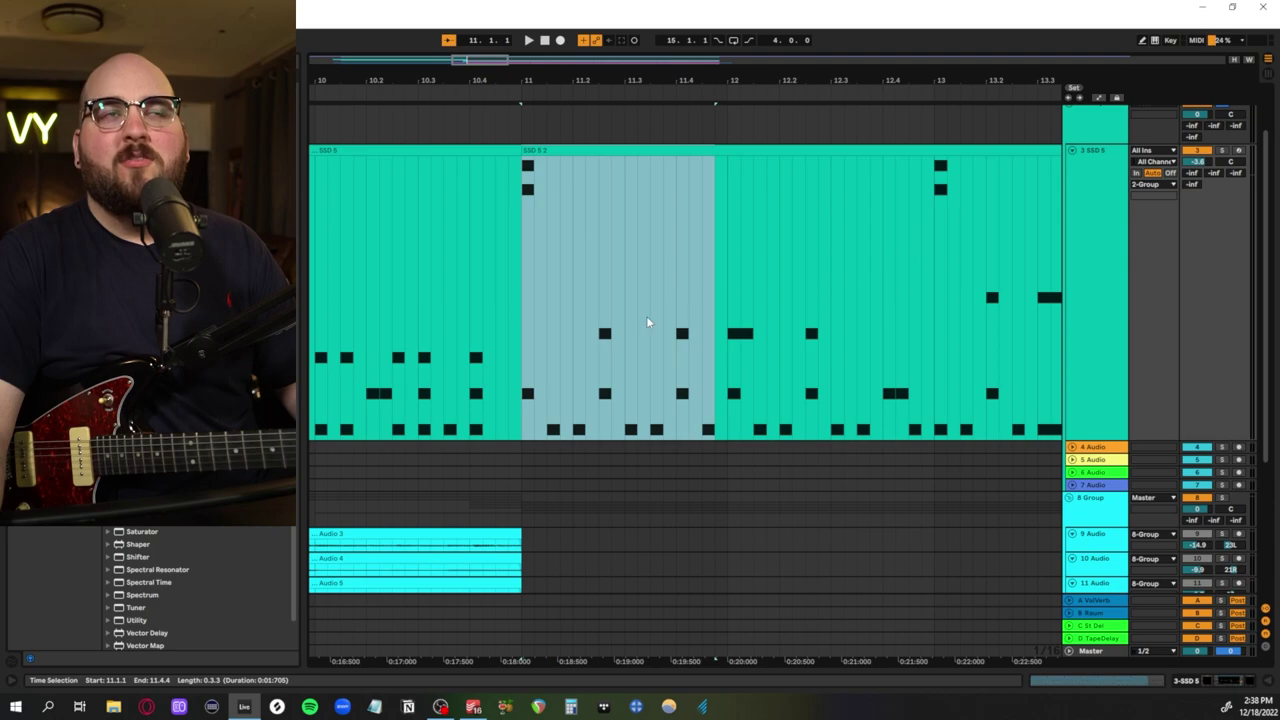
pyautogui.hscroll(-2, 646, 317)
pyautogui.click(485, 325)
pyautogui.click(458, 325)
pyautogui.press('space')
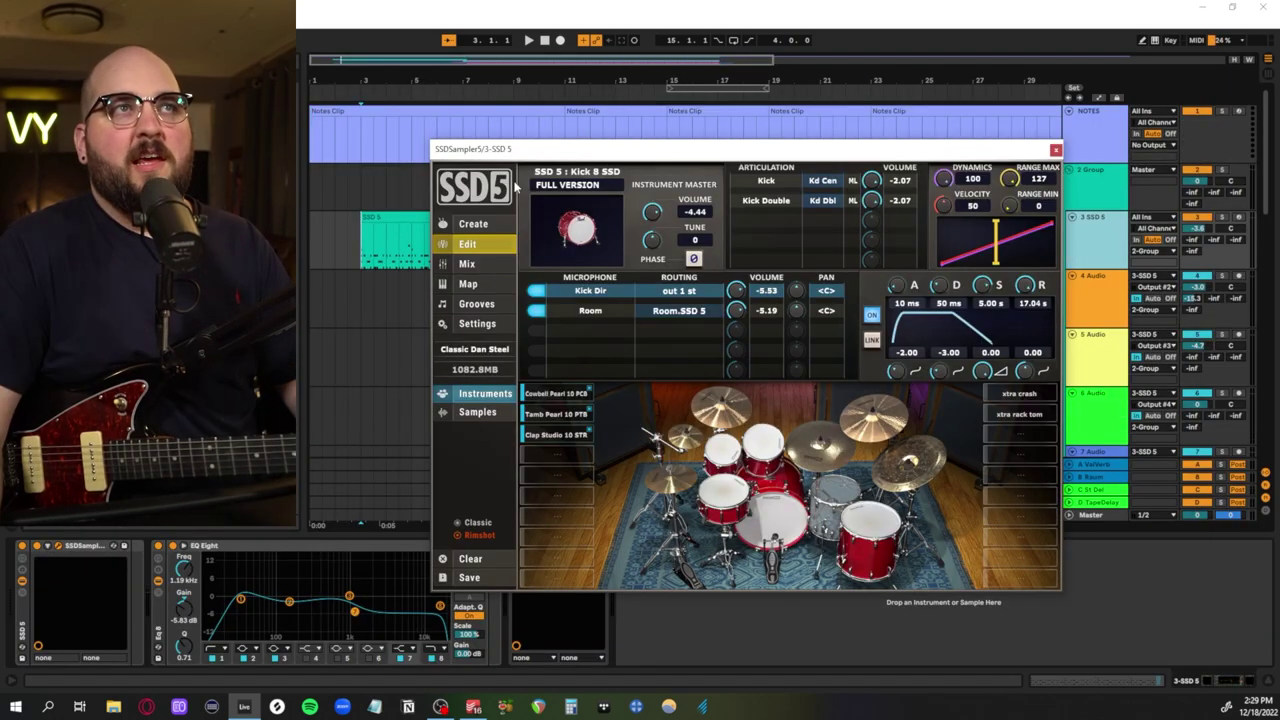
# Show SSD5's mixer and examine the output assignments of its first drum channels
pyautogui.click(468, 264)
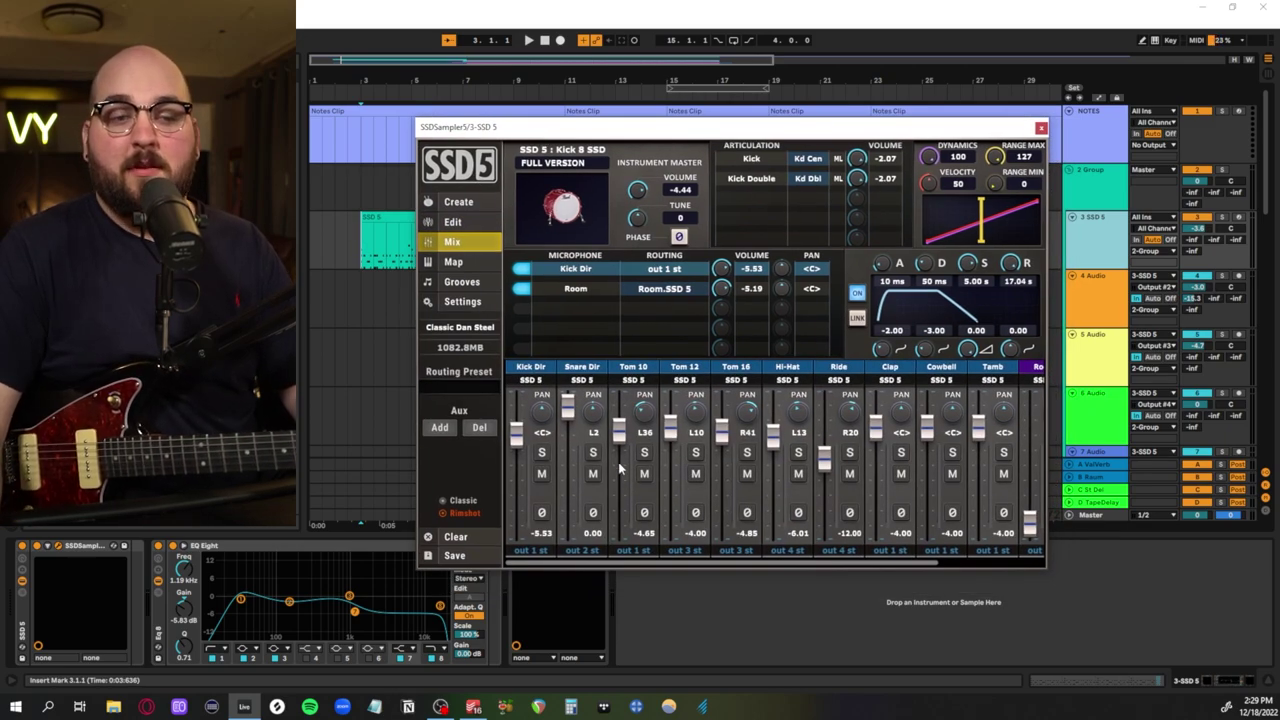
pyautogui.click(583, 551)
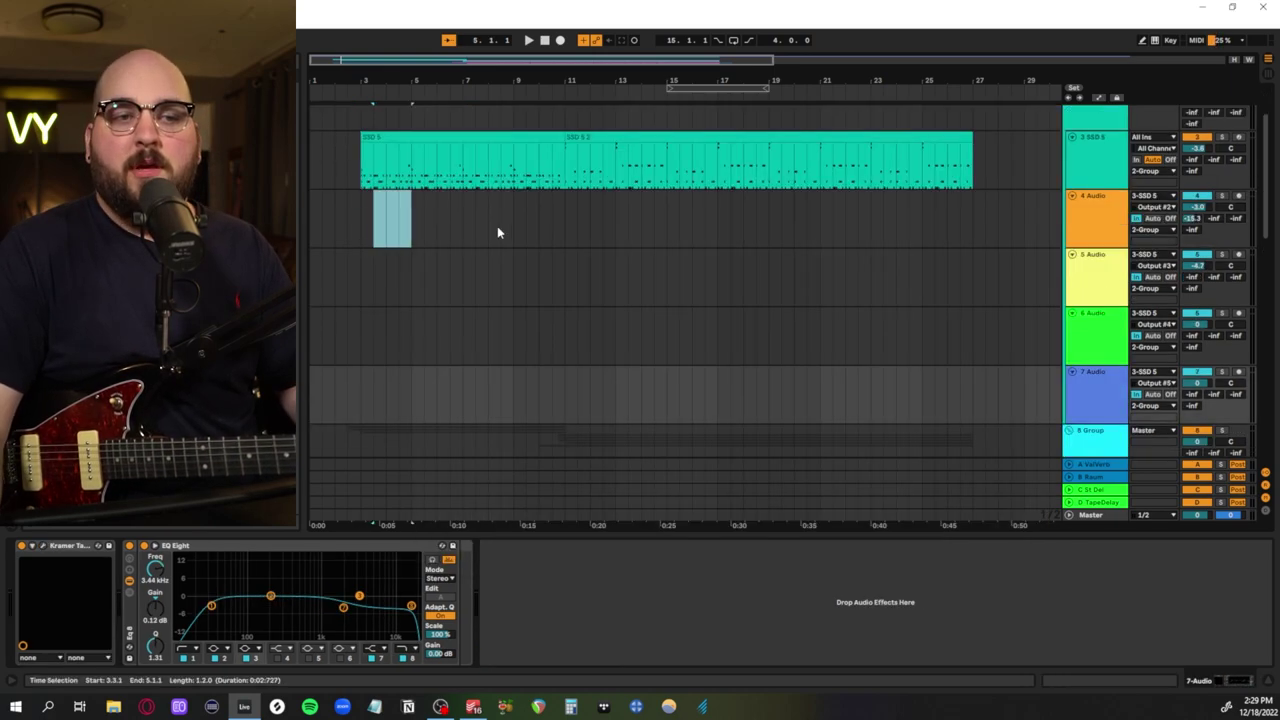
# Select tracks 4 to 7, and examine track 7's 3-SSD 5 input source and its list of SSDSampler5 output channels
pyautogui.moveTo(373, 190); pyautogui.dragTo(988, 391)
pyautogui.click(704, 245)
pyautogui.keyDown('shift'); pyautogui.click(1122, 398); pyautogui.keyUp('shift')
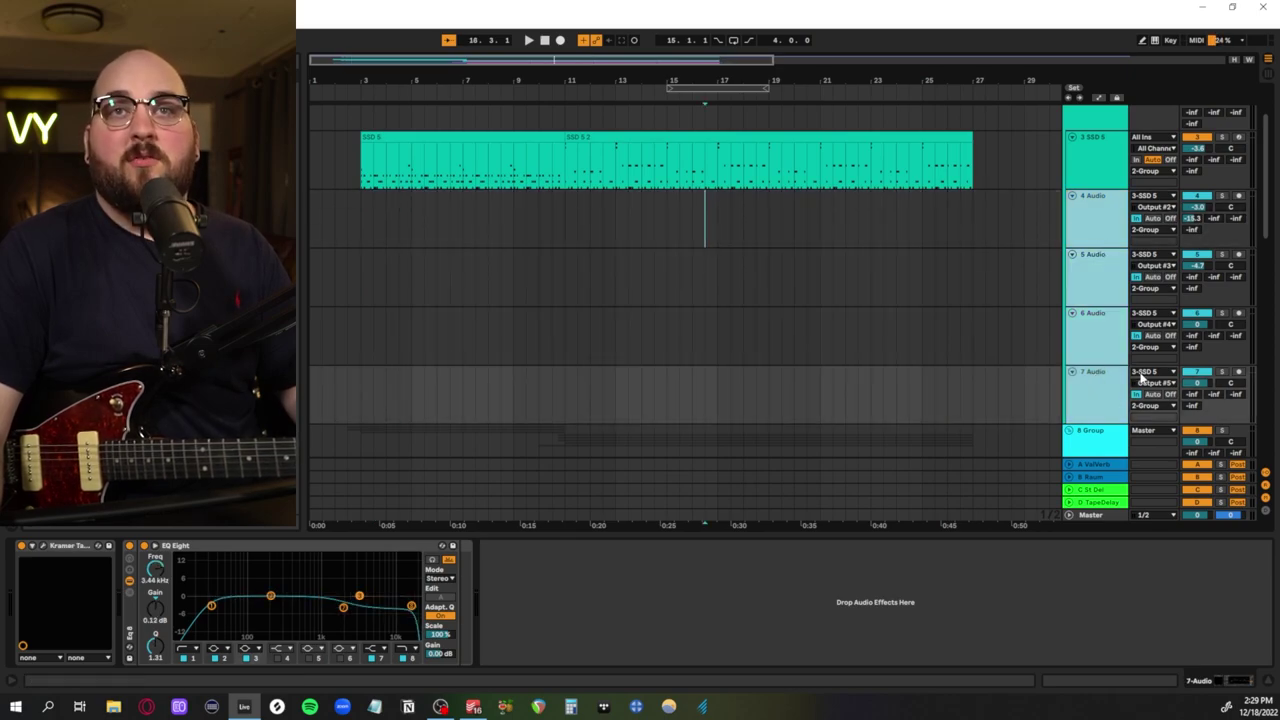
pyautogui.click(1150, 372)
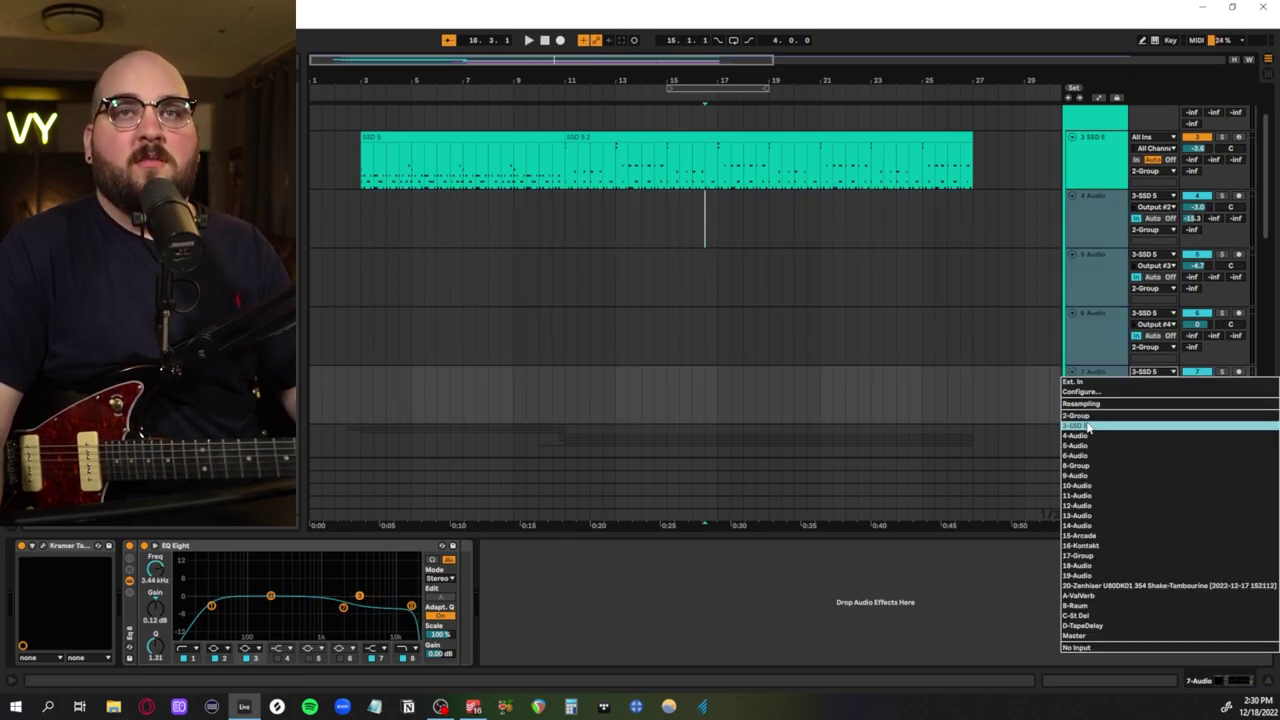
pyautogui.click(1088, 424)
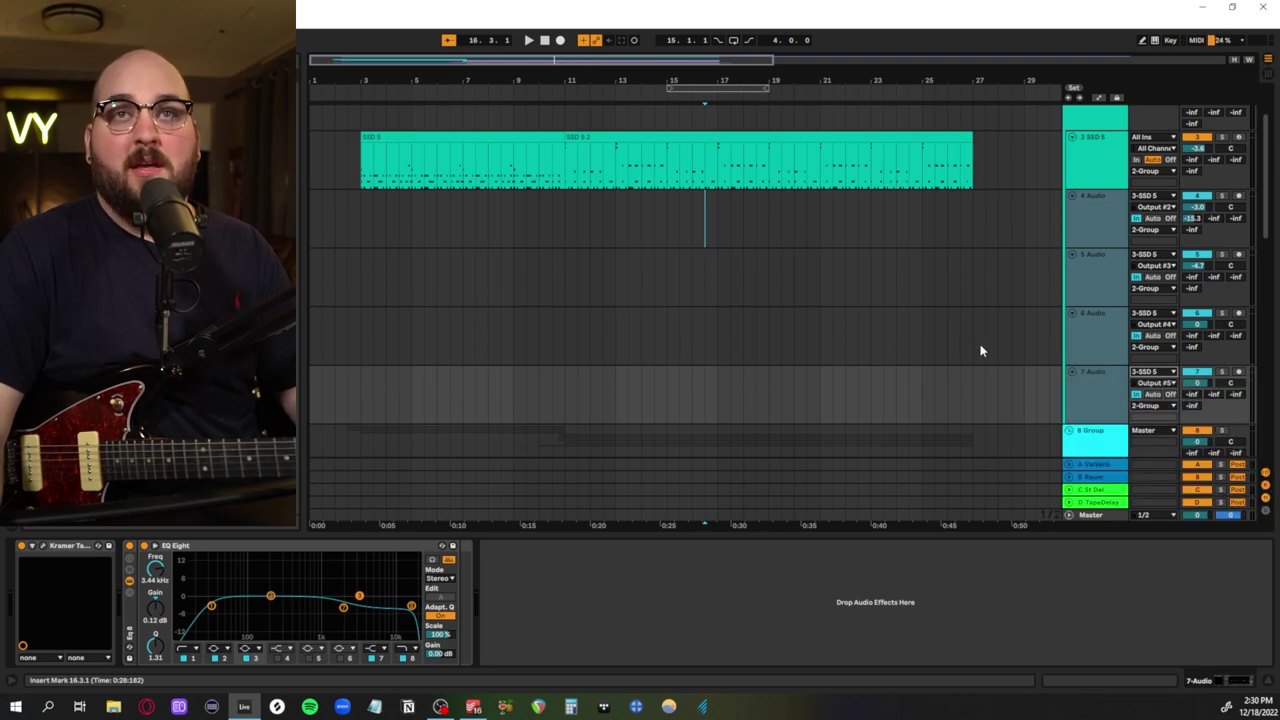
pyautogui.click(1155, 383)
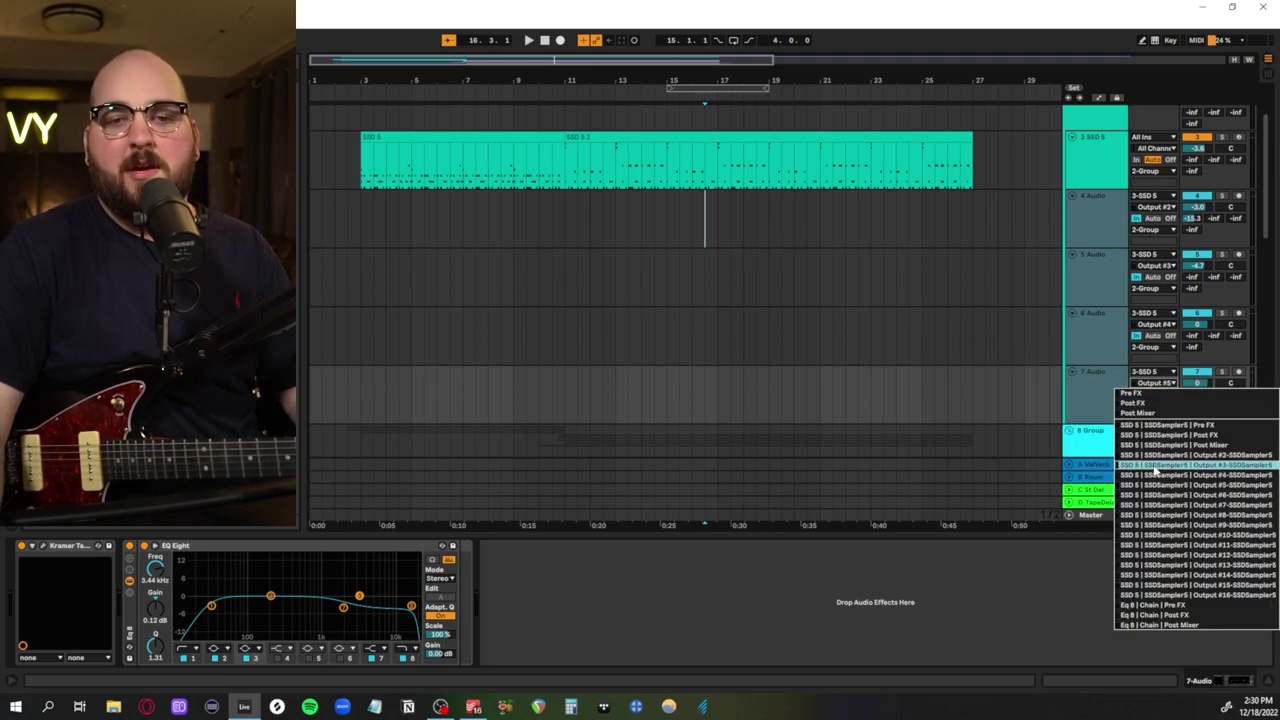
pyautogui.click(721, 309)
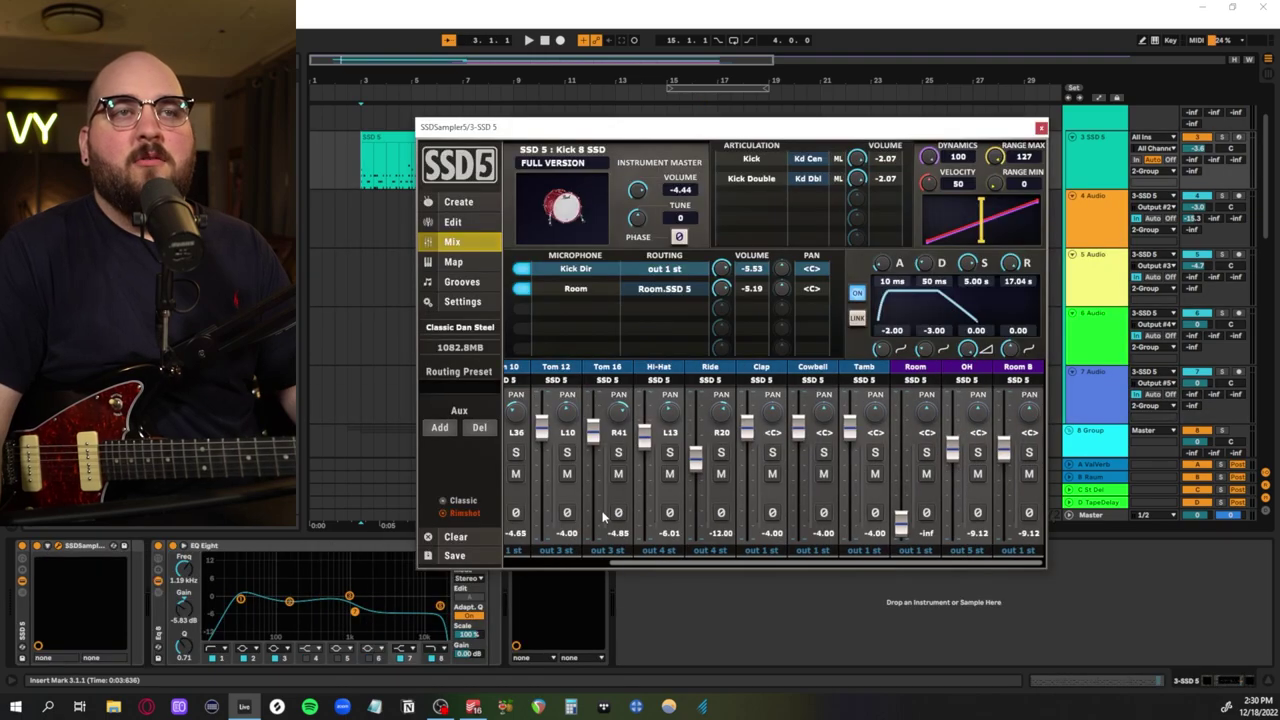
# Review the output assignments across SSD5's mixer channels once more, and close the plugin window
pyautogui.scroll(4, 610, 514)
pyautogui.scroll(-1, 613, 514)
pyautogui.hscroll(-2, 614, 519)
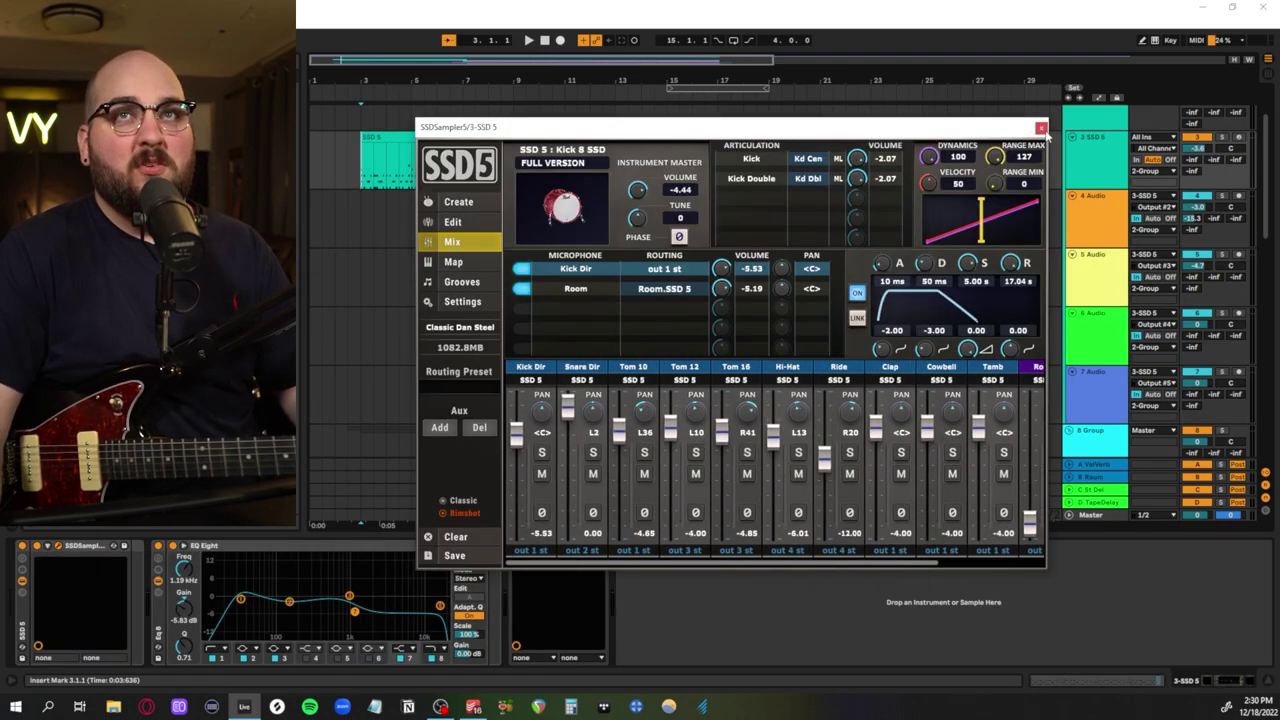
pyautogui.click(1042, 129)
# Review the effects on drum output tracks 4 to 7, and place the insert marker at 3.1.1 on track 4
pyautogui.click(1089, 340)
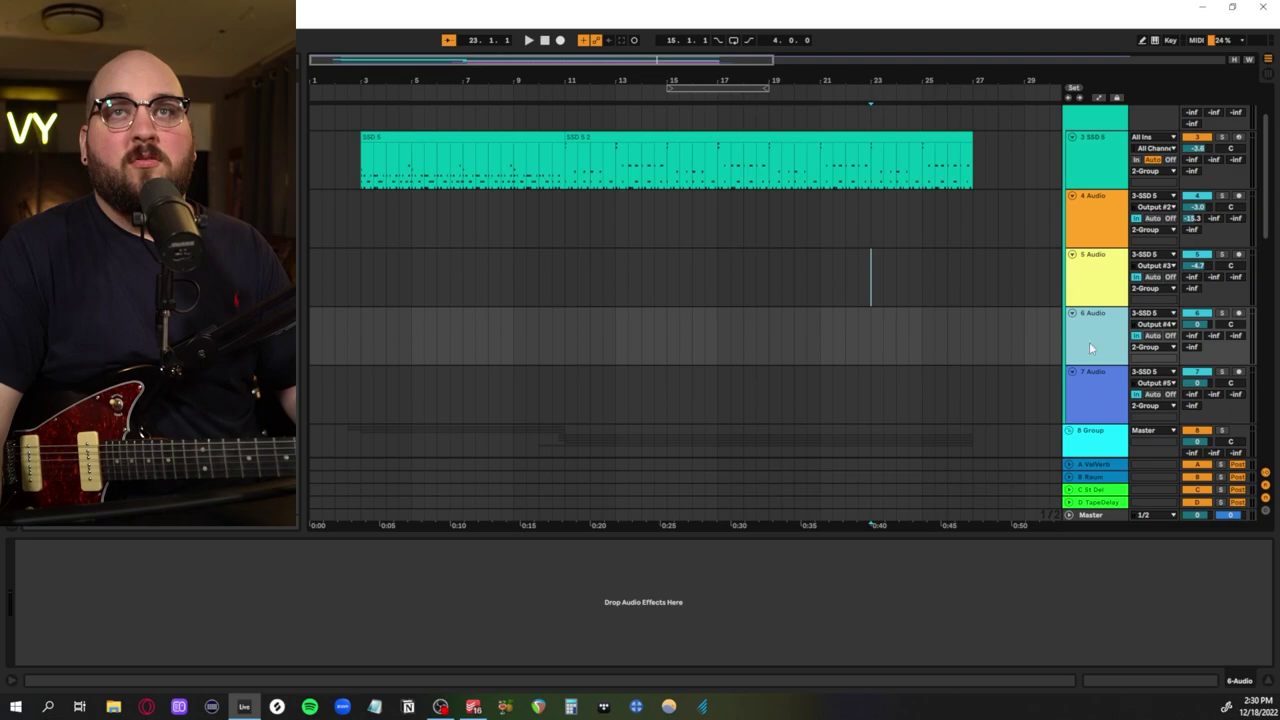
pyautogui.click(1091, 384)
pyautogui.click(1092, 330)
pyautogui.click(1097, 211)
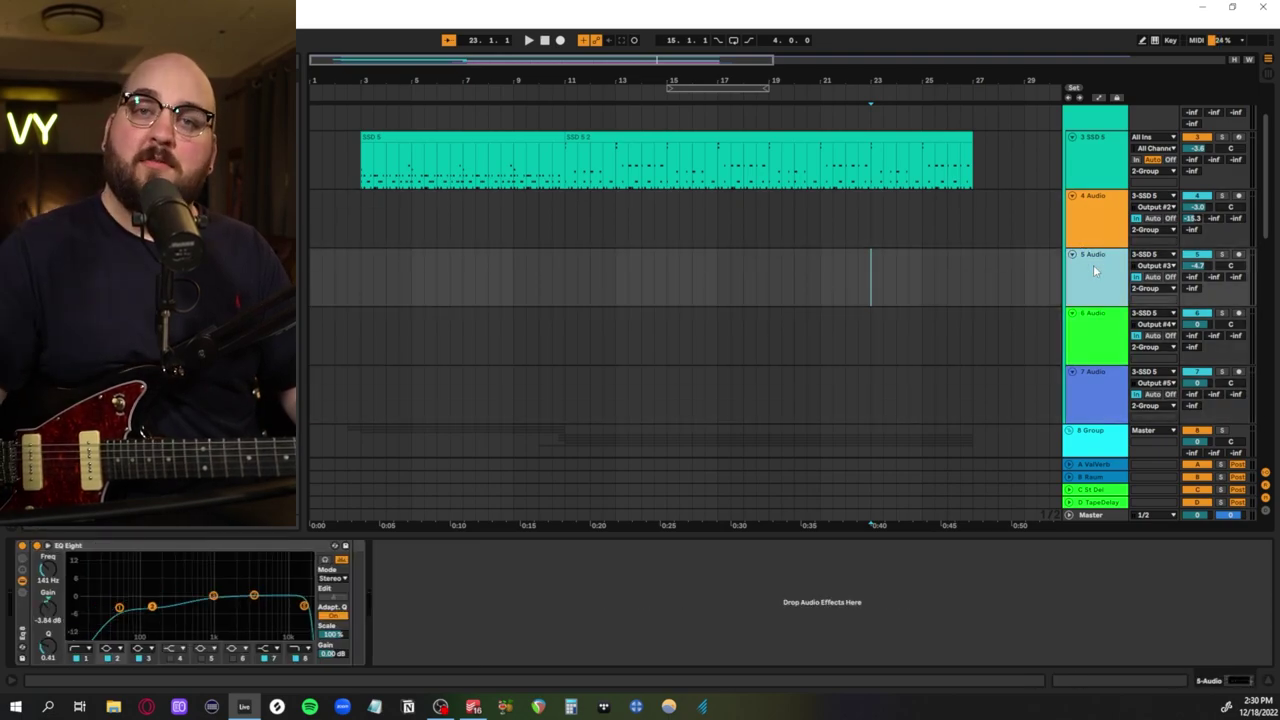
pyautogui.click(358, 214)
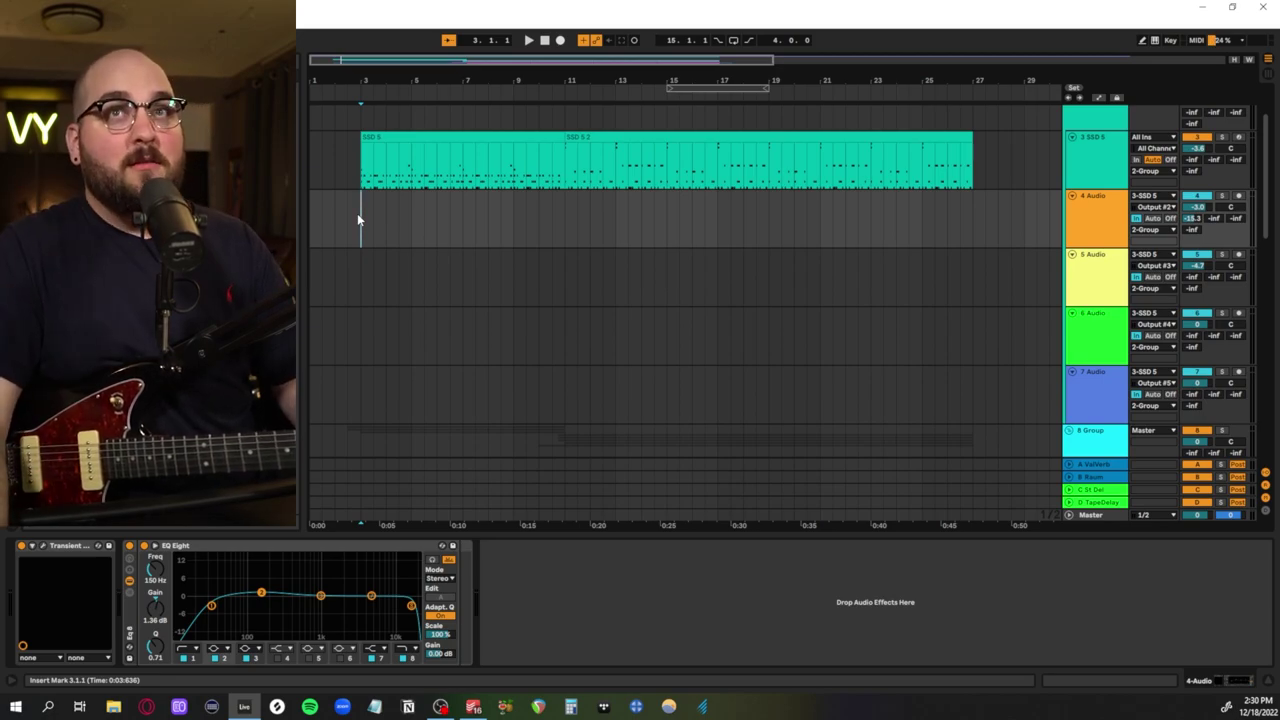
# Play the 3 SSD 5 track in solo from 11.1.1, and take it out of solo
pyautogui.click(955, 170)
pyautogui.moveTo(973, 179); pyautogui.dragTo(503, 186)
pyautogui.press('s')
pyautogui.click(1047, 175)
pyautogui.click(579, 185)
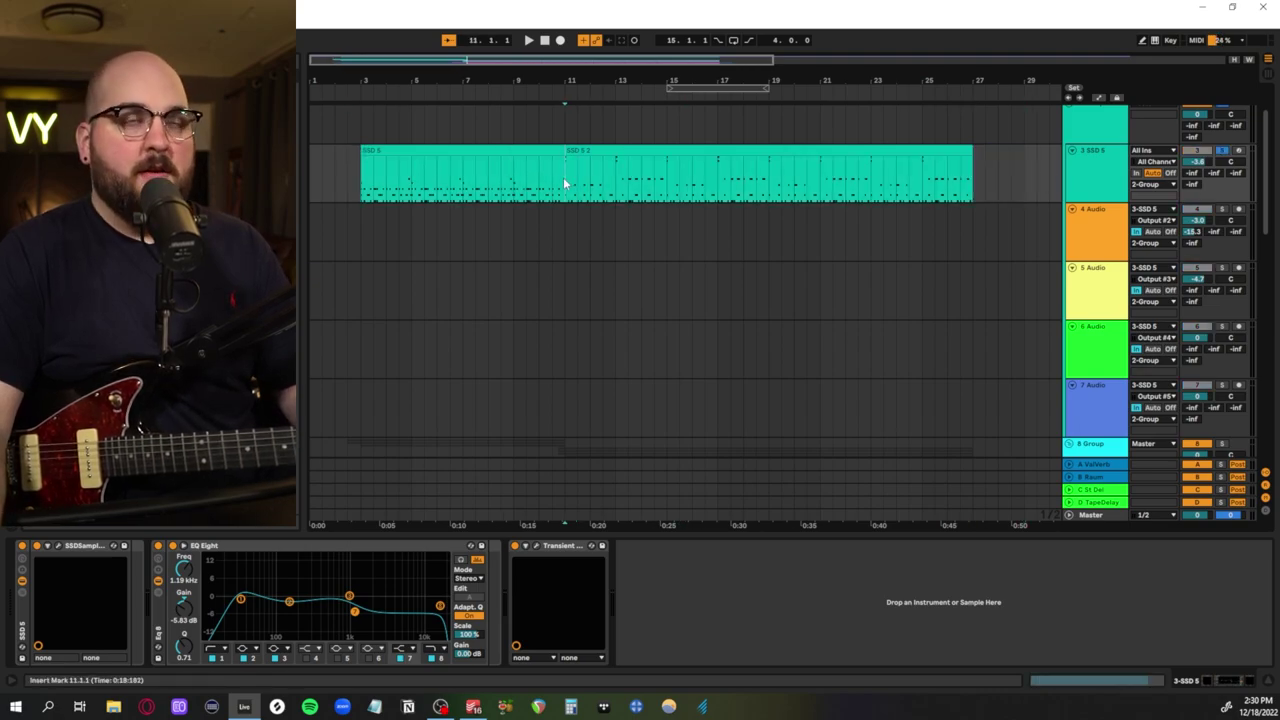
pyautogui.press('space')
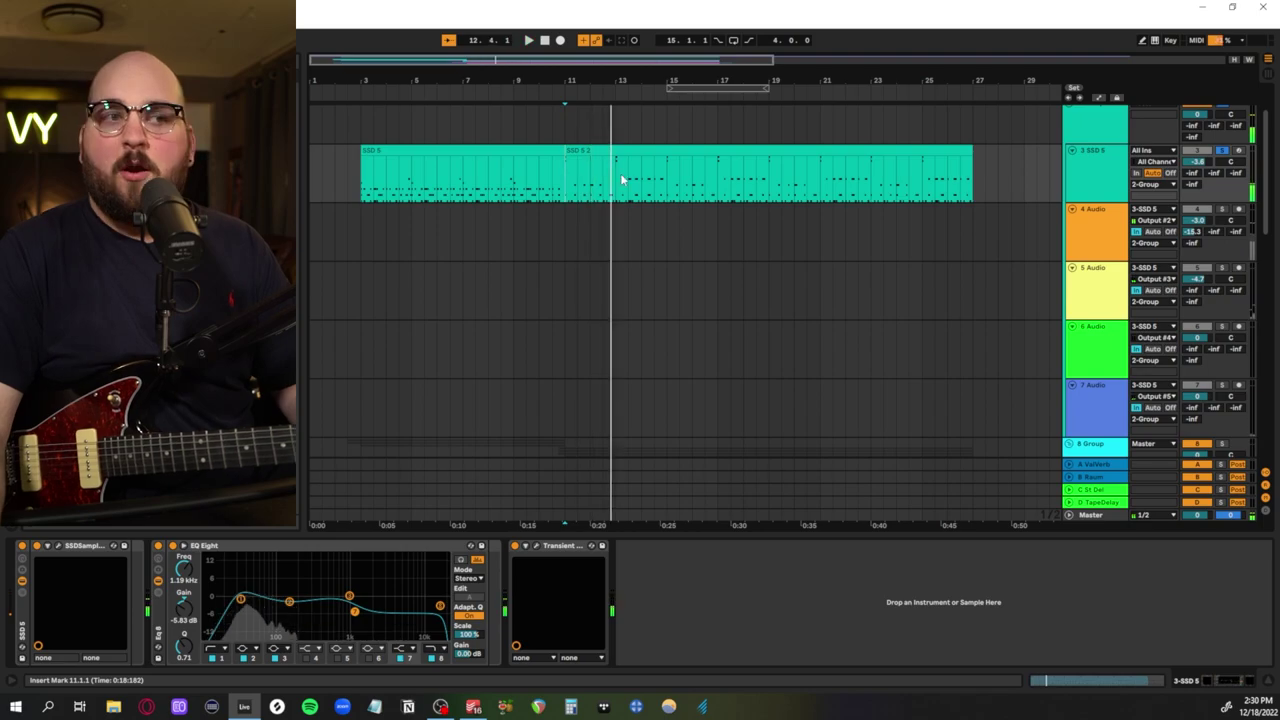
pyautogui.click(1222, 150)
# Highlight the length of the drum part on each of the output tracks 4 to 7 in turn
pyautogui.moveTo(986, 232); pyautogui.dragTo(353, 234)
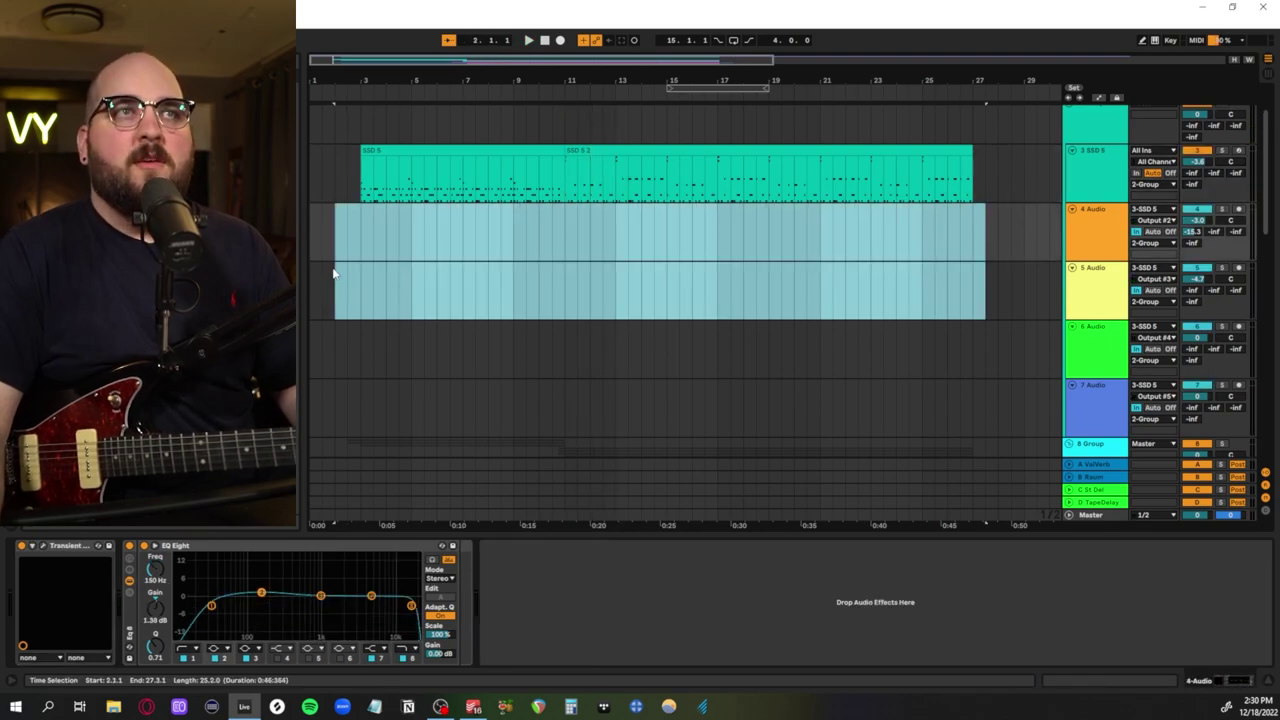
pyautogui.moveTo(344, 297); pyautogui.dragTo(955, 301)
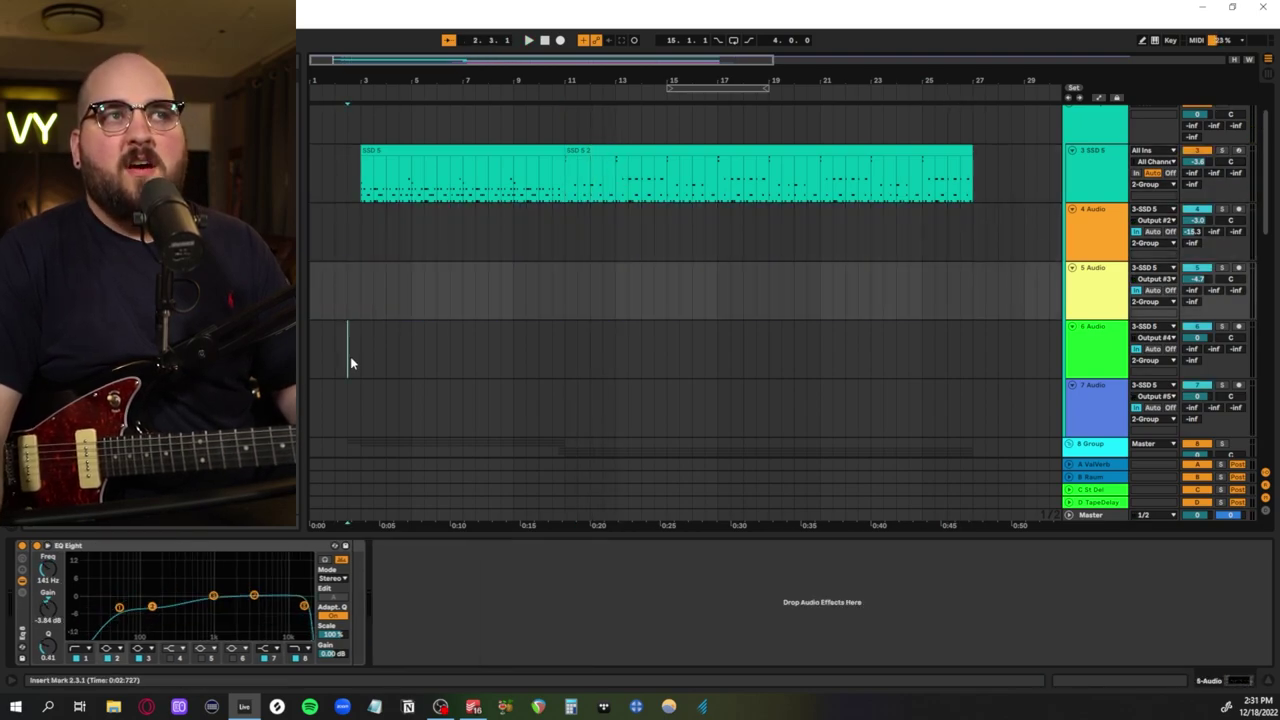
pyautogui.moveTo(349, 360); pyautogui.dragTo(1012, 343)
pyautogui.click(334, 418)
pyautogui.moveTo(332, 416); pyautogui.dragTo(1012, 398)
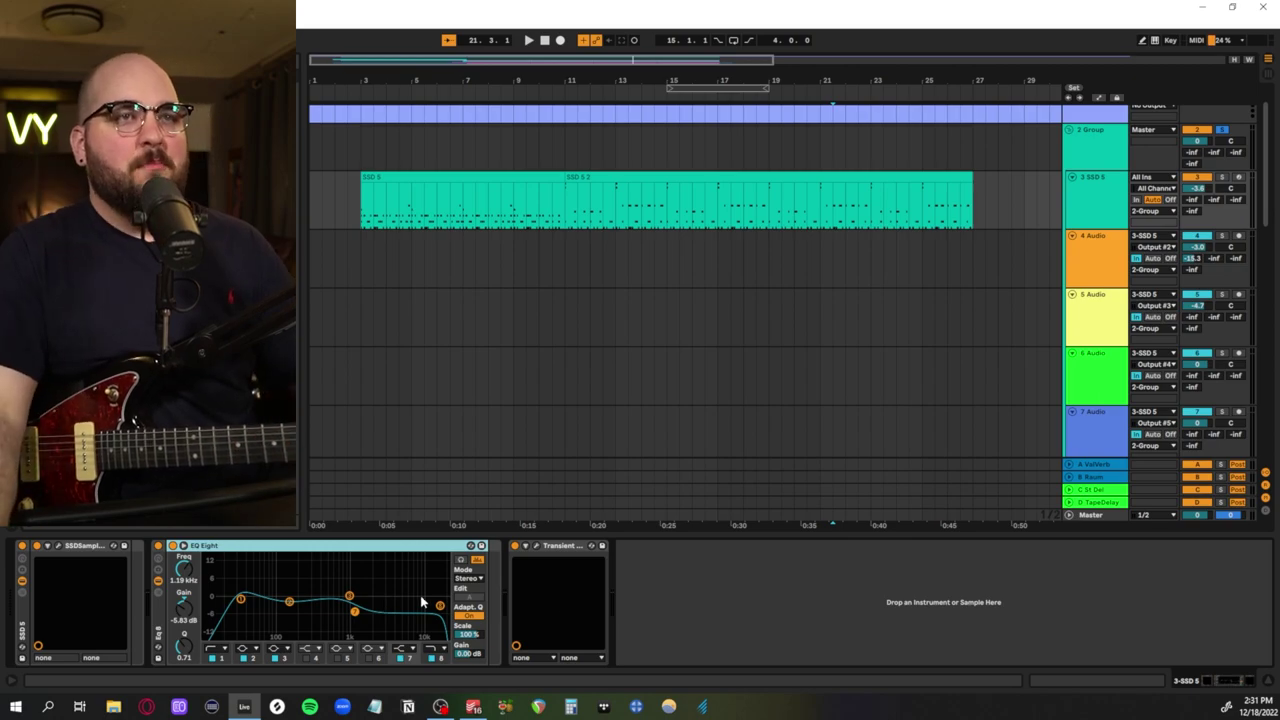
# Review the Transient Master settings on 3 SSD 5 and 4 Audio, and examine track 4's EQ Eight curve
pyautogui.click(536, 545)
pyautogui.moveTo(494, 10); pyautogui.dragTo(571, 150)
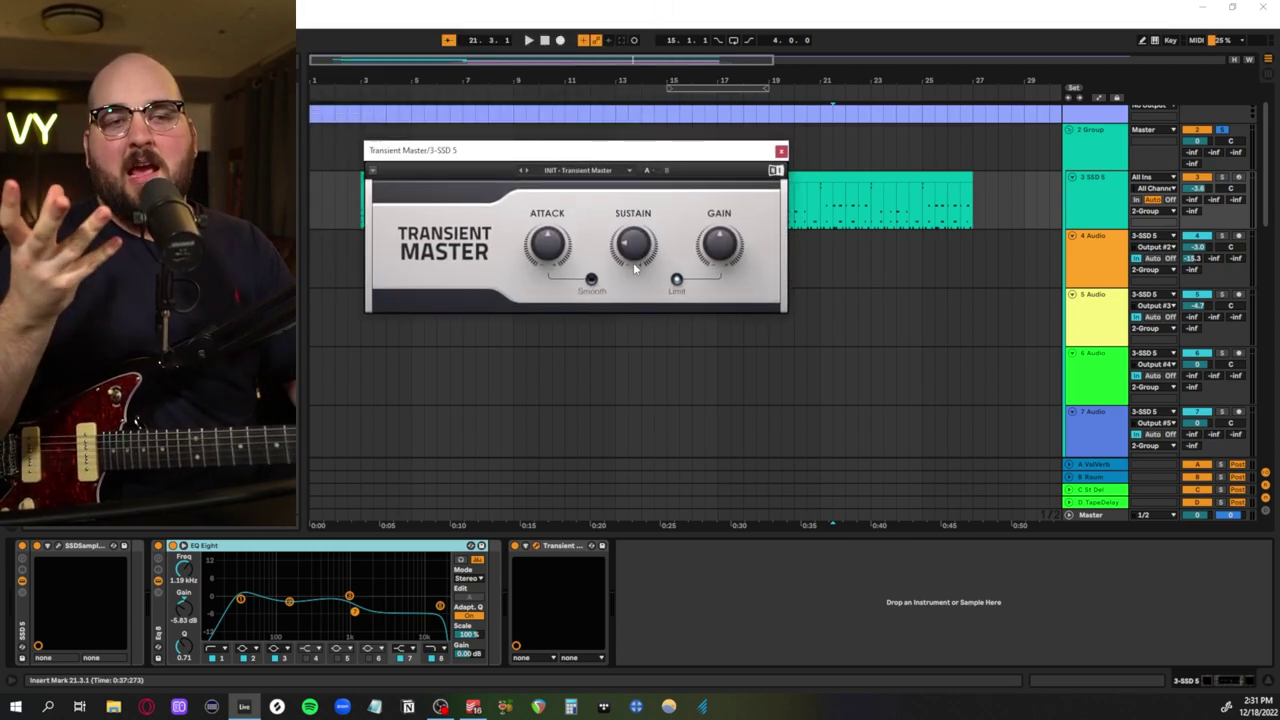
pyautogui.press('Down')
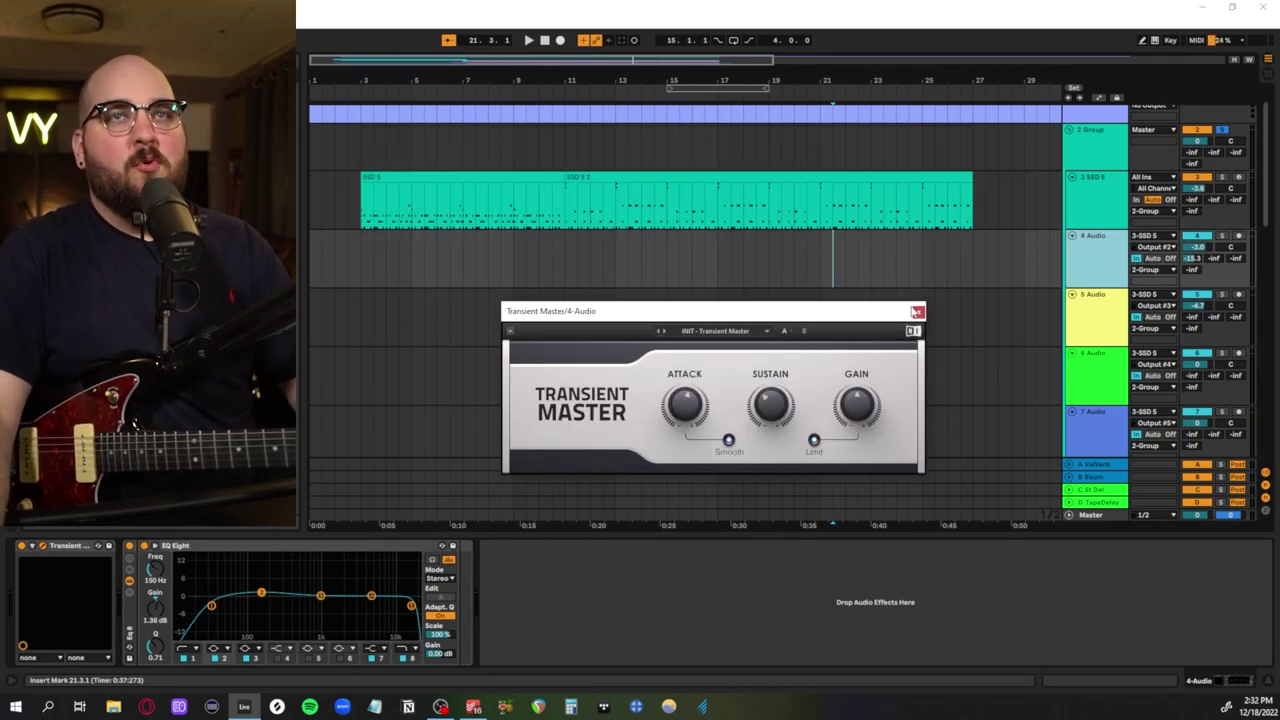
pyautogui.click(916, 312)
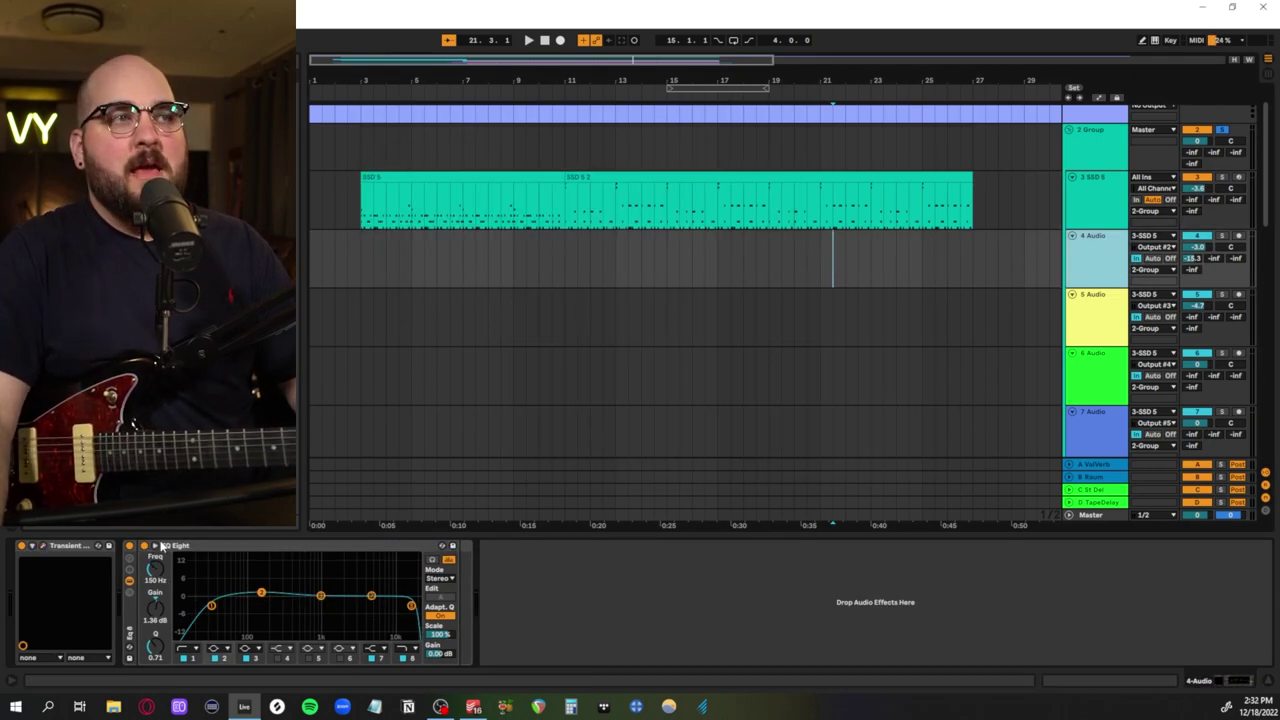
pyautogui.click(260, 596)
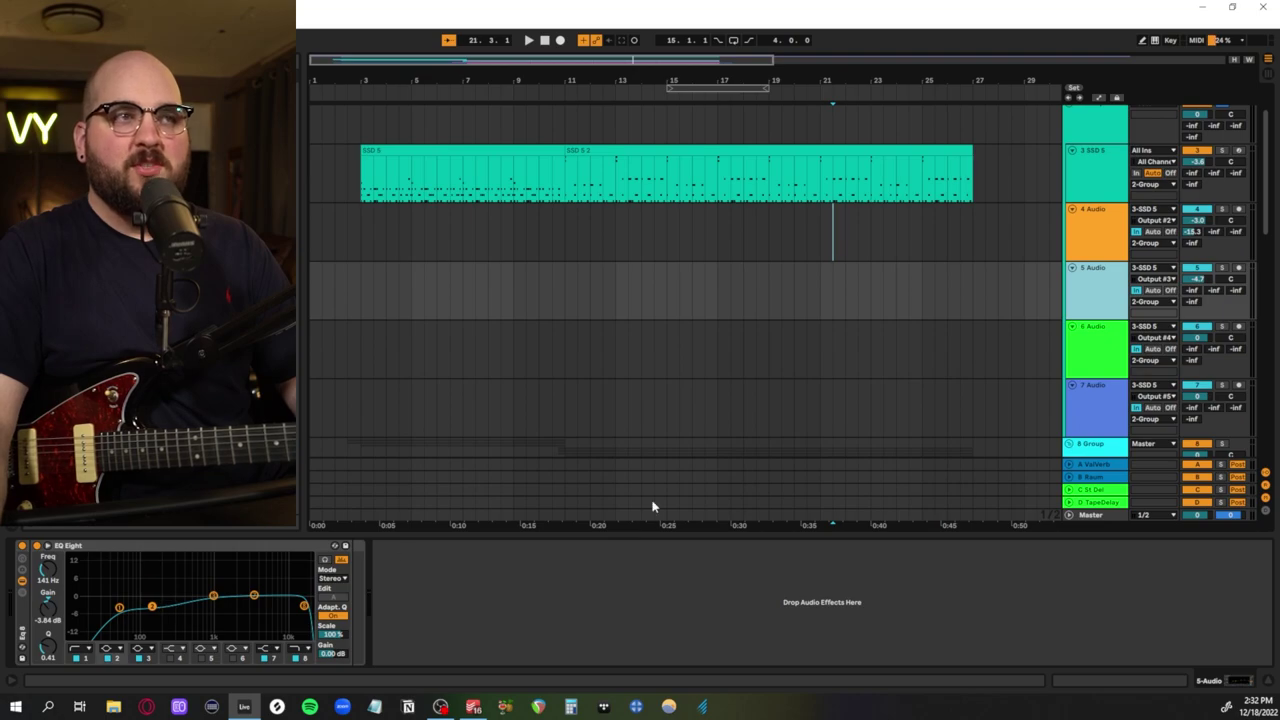
# Select track 6, highlight 2.3.1 to 24.3.1 on track 7, and open track 7's Kramer Master Tape effect
pyautogui.click(1092, 350)
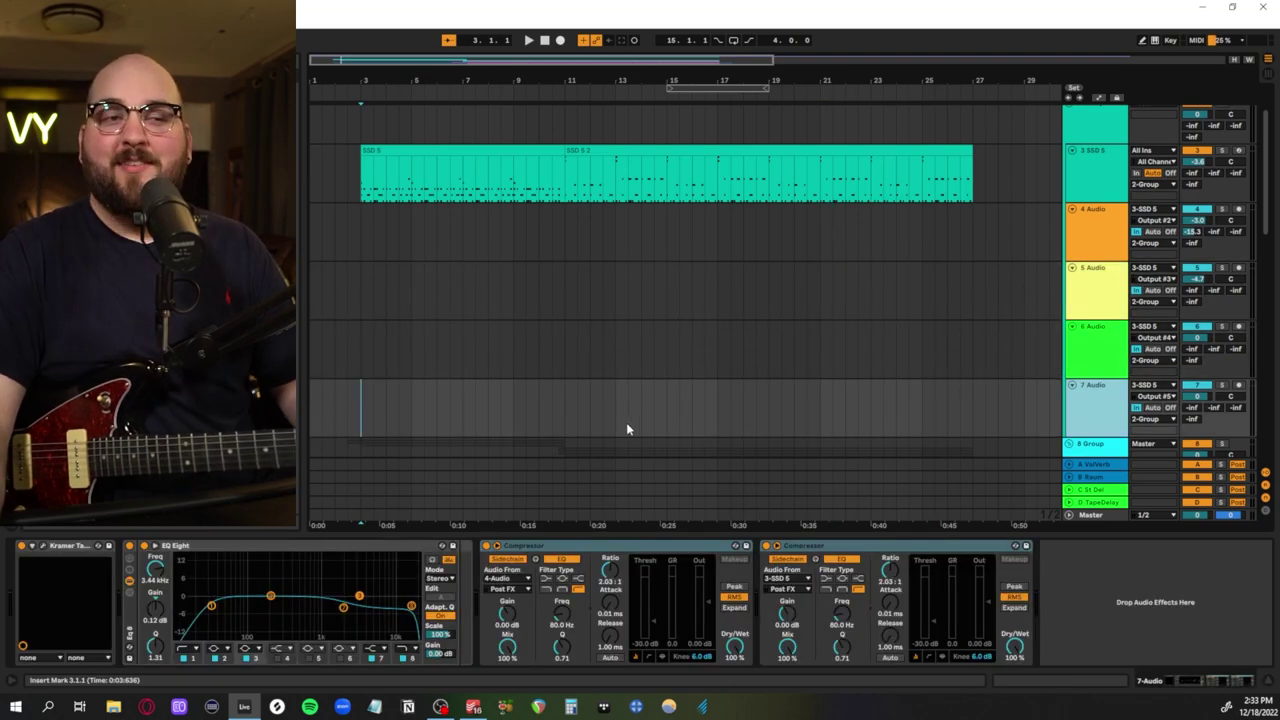
pyautogui.moveTo(347, 412); pyautogui.dragTo(909, 407)
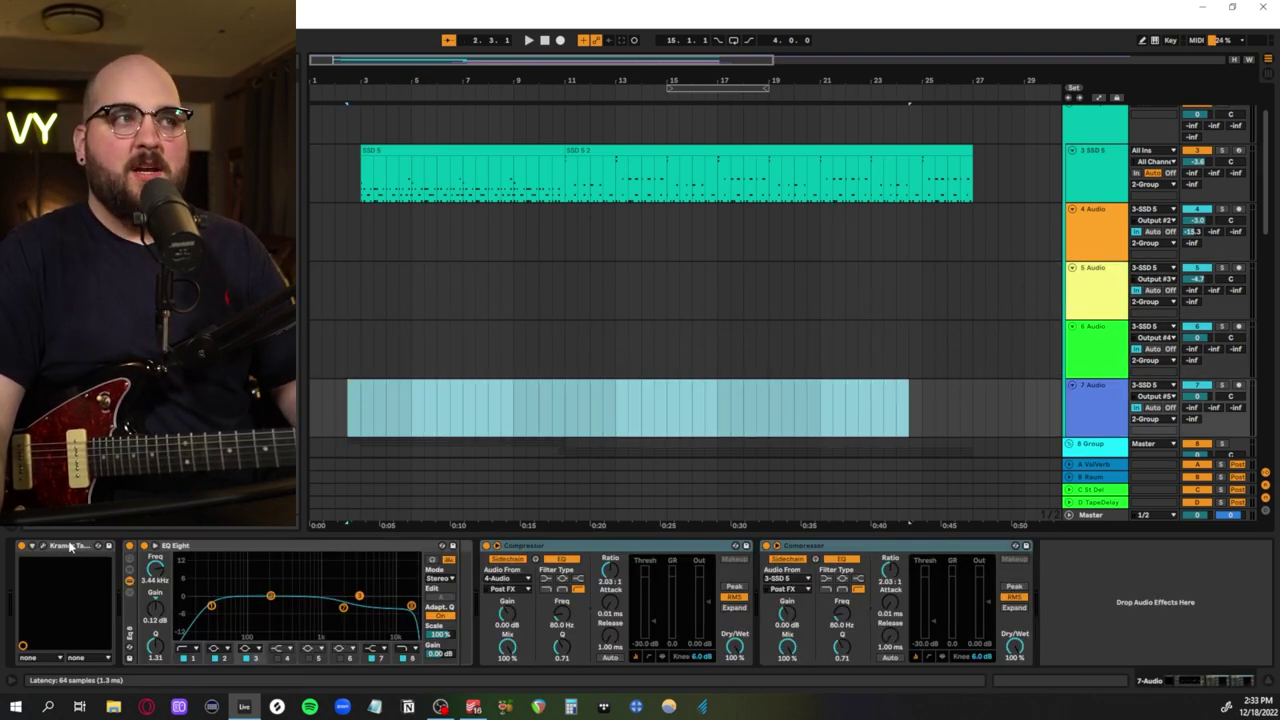
pyautogui.click(32, 545)
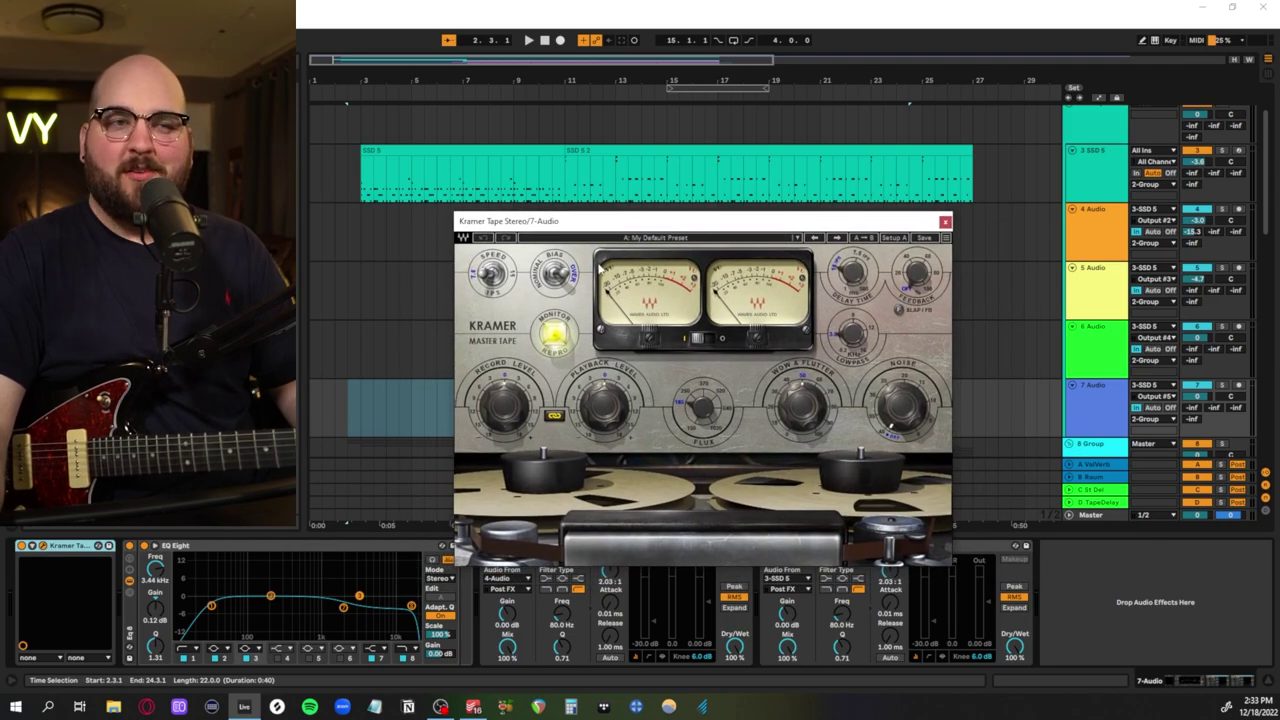
# Close the Kramer Master Tape effect and review track 7's EQ Eight and its two sidechained compressors
pyautogui.click(945, 222)
pyautogui.click(354, 605)
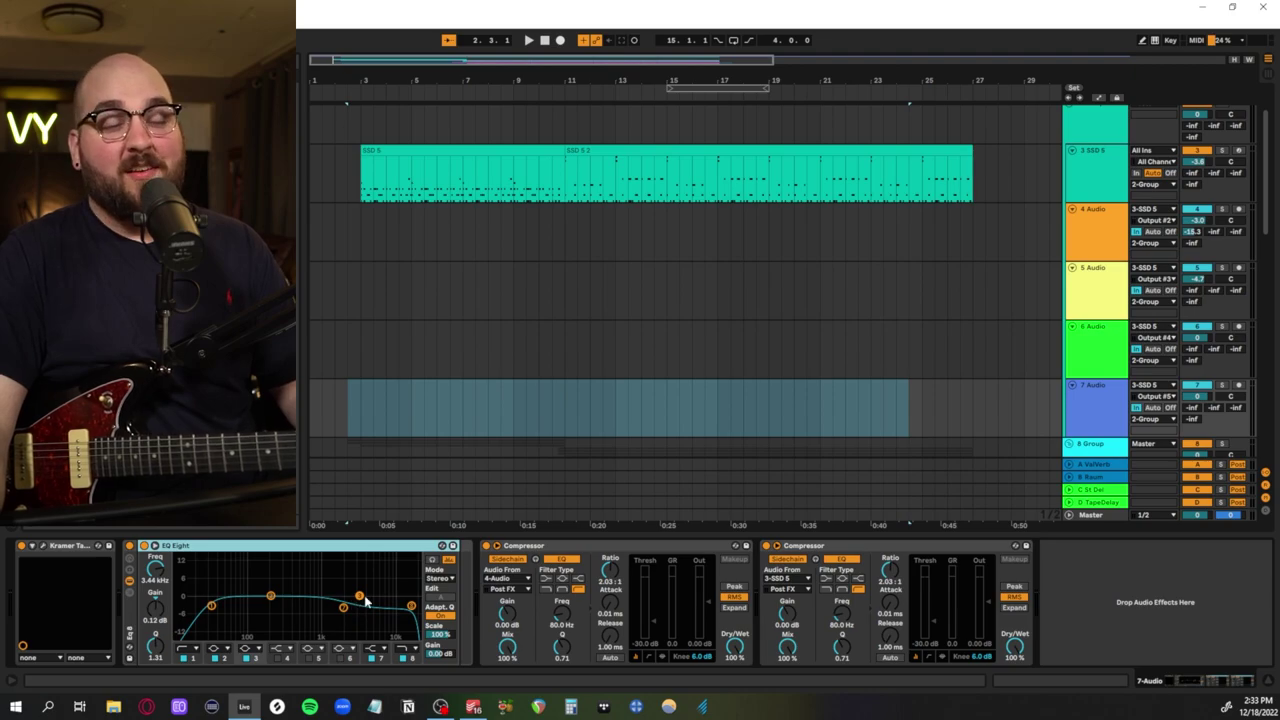
pyautogui.click(700, 547)
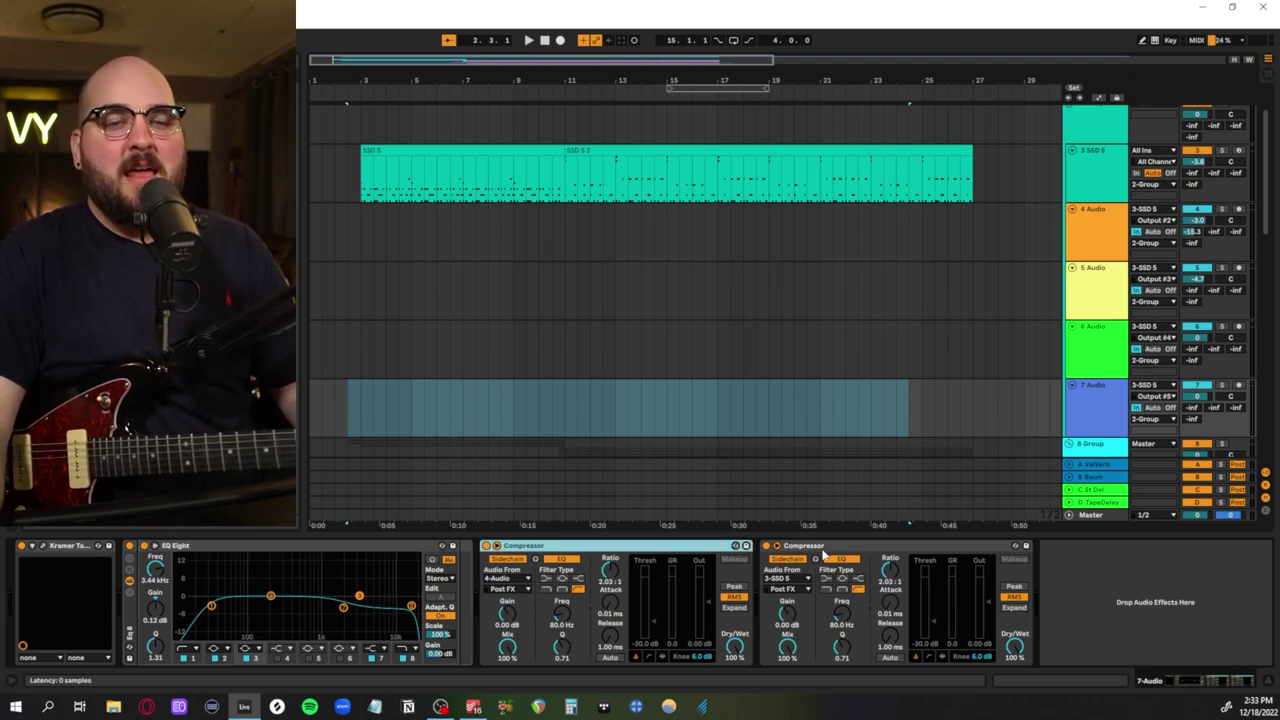
pyautogui.click(830, 549)
pyautogui.click(630, 549)
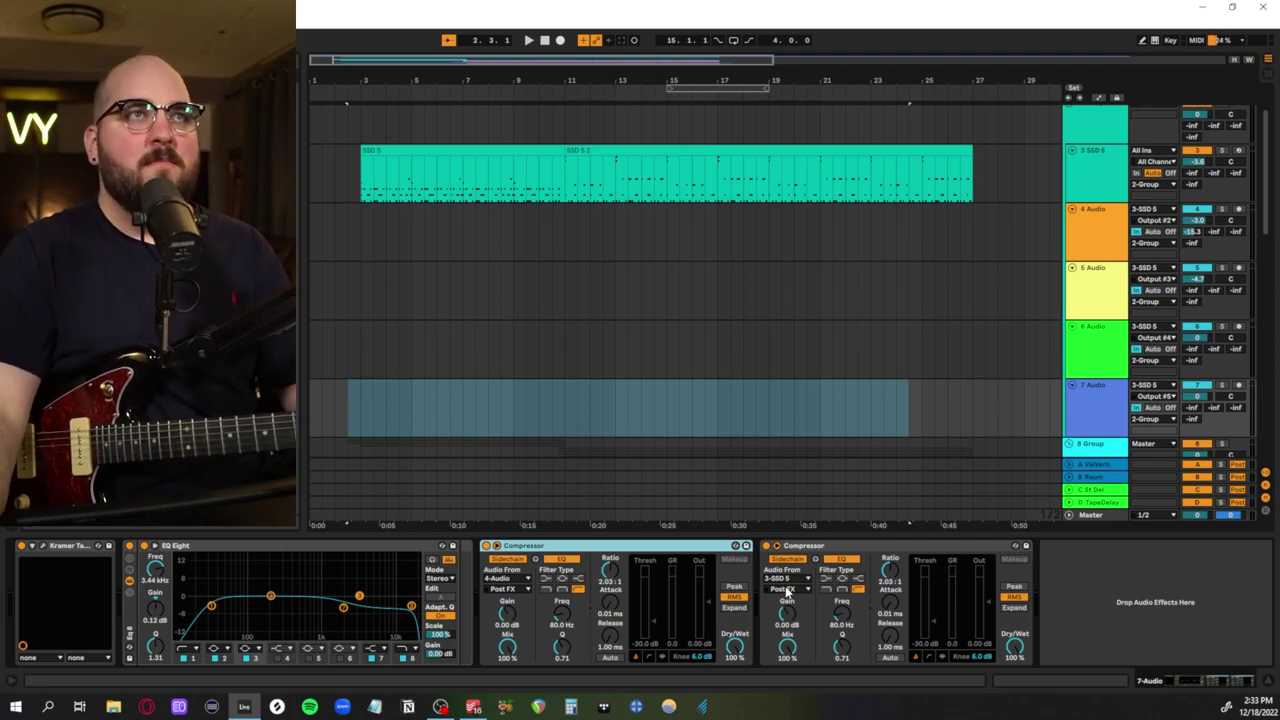
# Review the MO-TT and Kramer Master Tape effects on the 2 Group drum bus
pyautogui.click(362, 250)
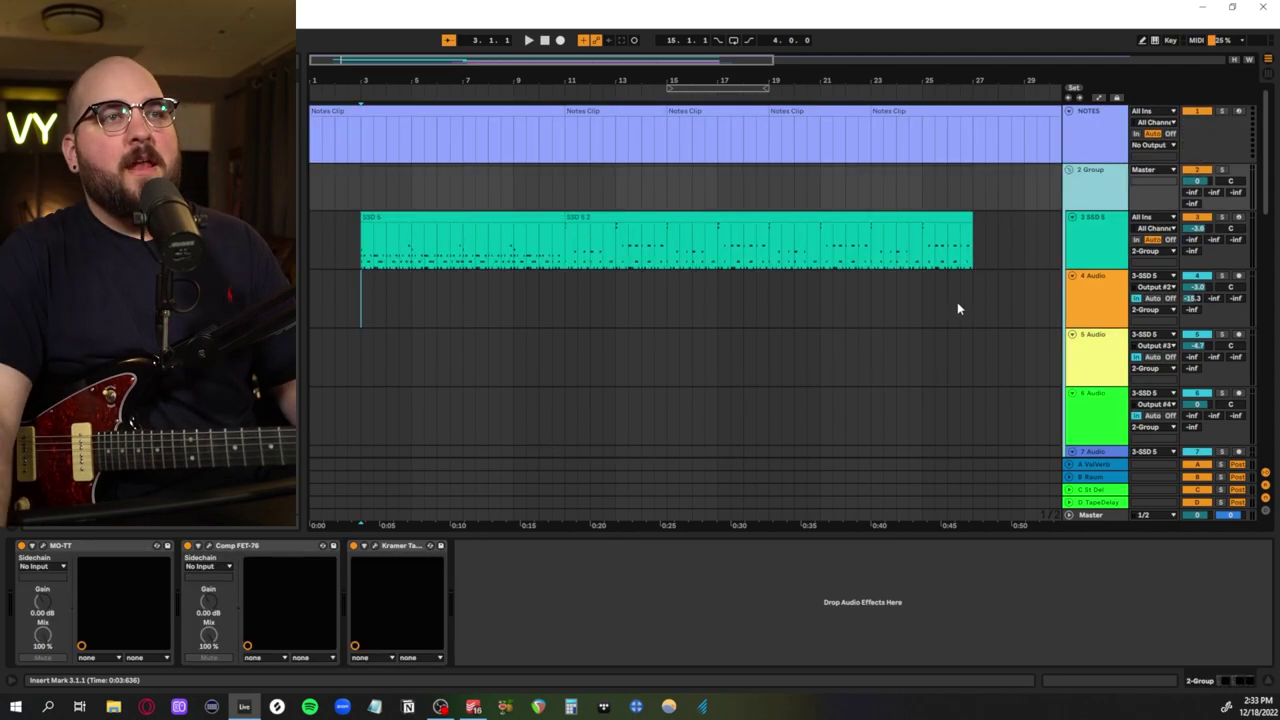
pyautogui.scroll(-1, 1030, 250)
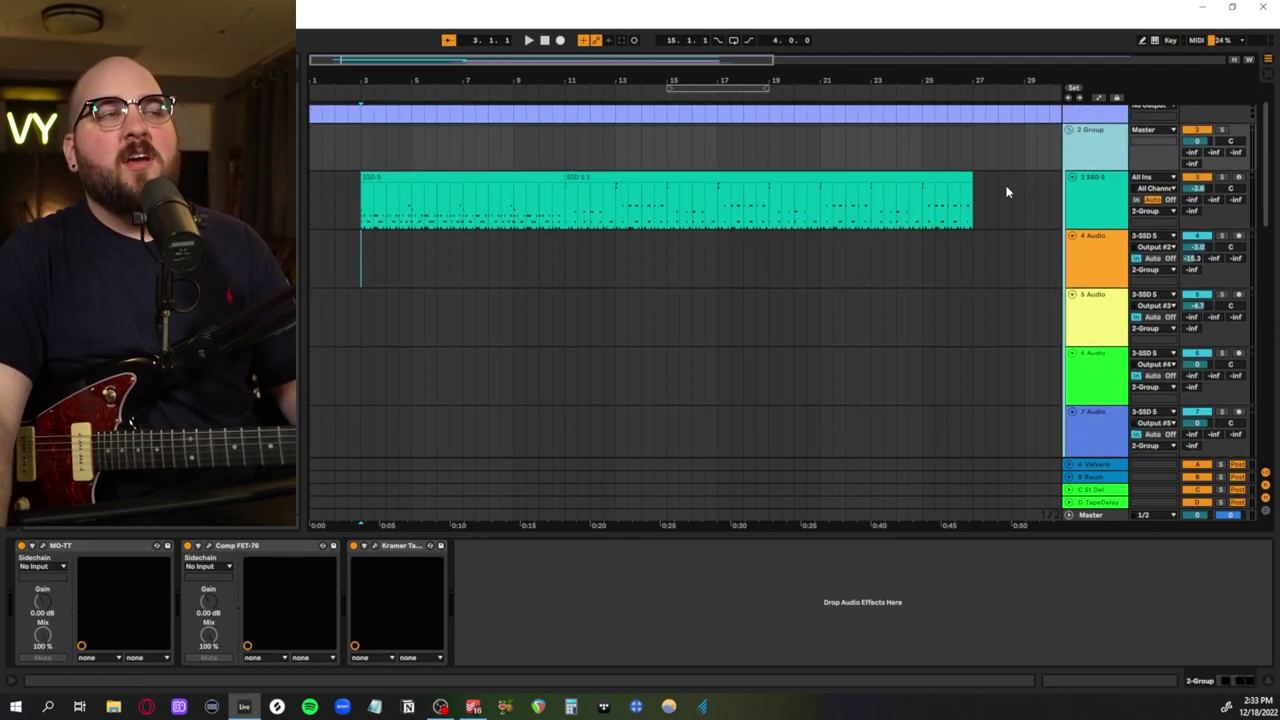
pyautogui.click(42, 545)
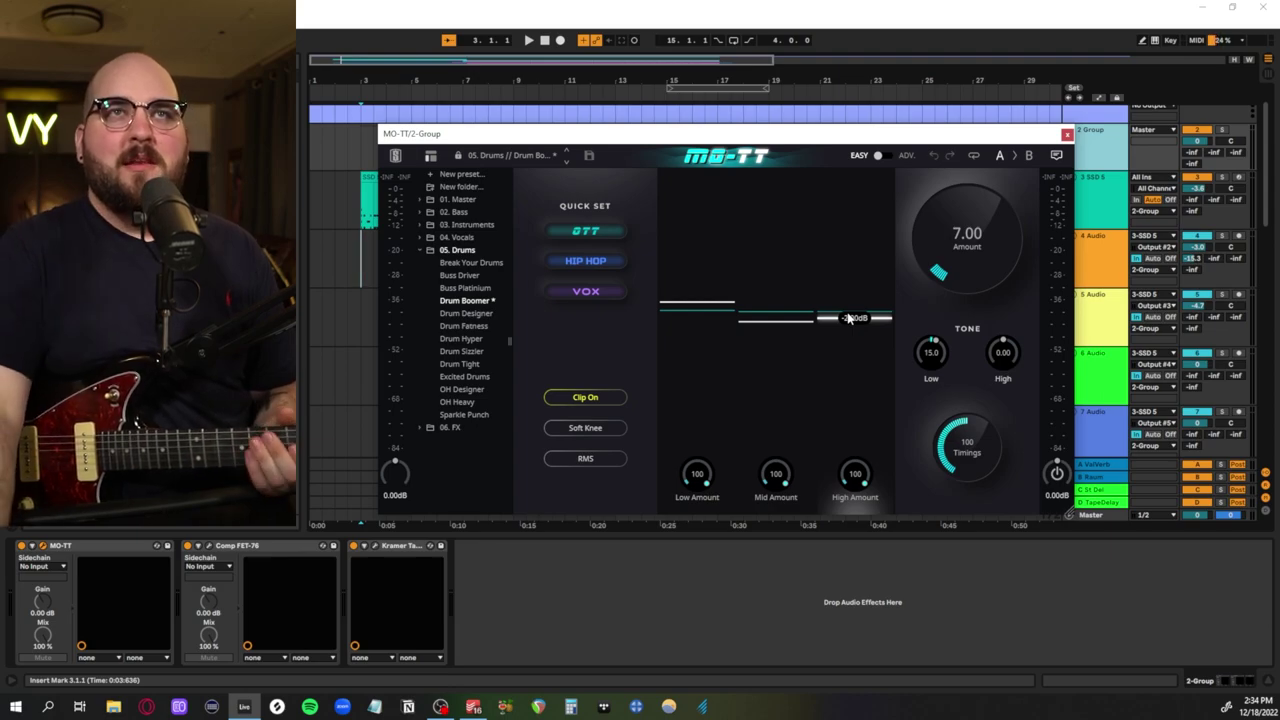
pyautogui.click(1067, 135)
pyautogui.click(1027, 243)
pyautogui.click(374, 545)
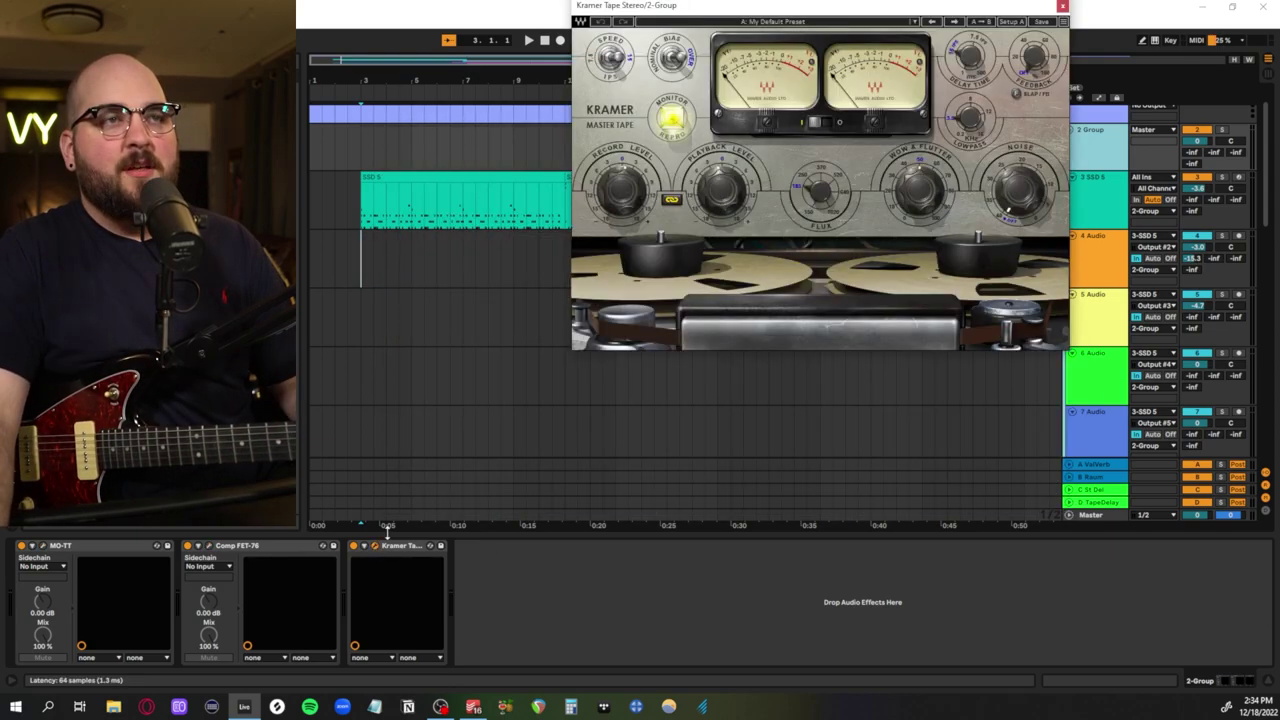
pyautogui.click(1010, 175)
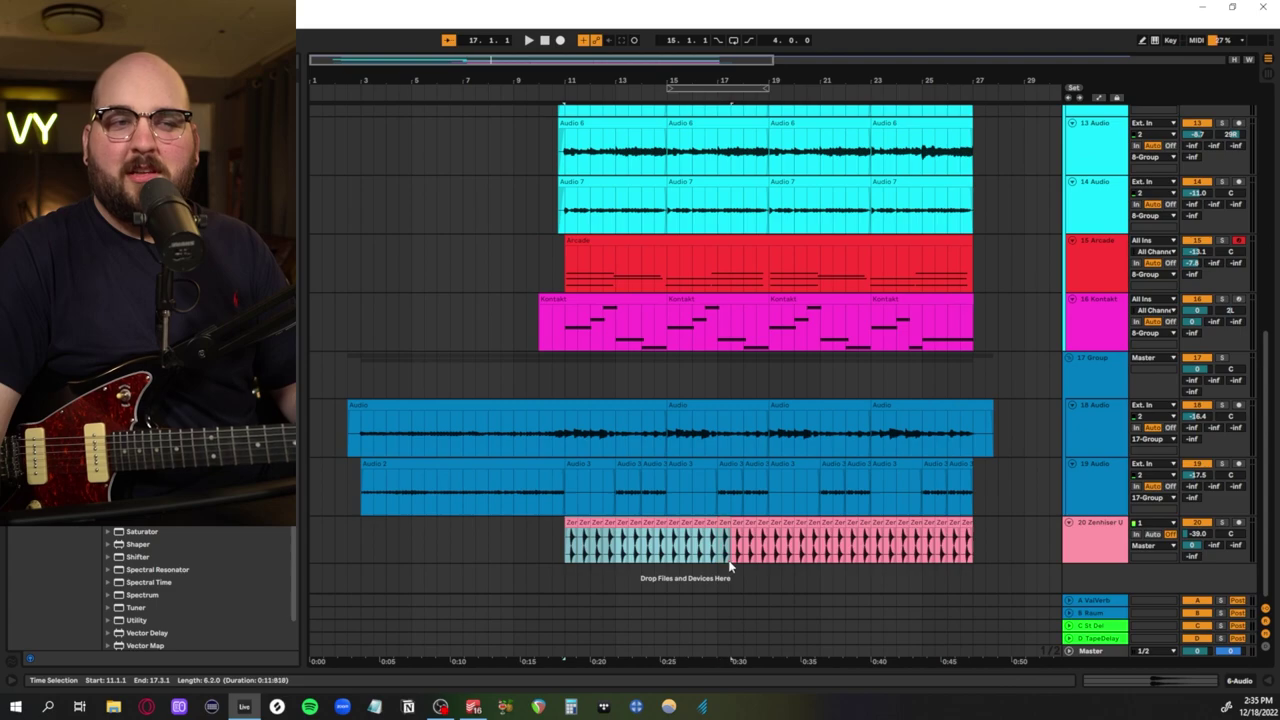
# Examine the Zenhiser clips on track 20, starting from 11.1.1
pyautogui.moveTo(761, 547); pyautogui.dragTo(762, 547)
pyautogui.click(563, 556)
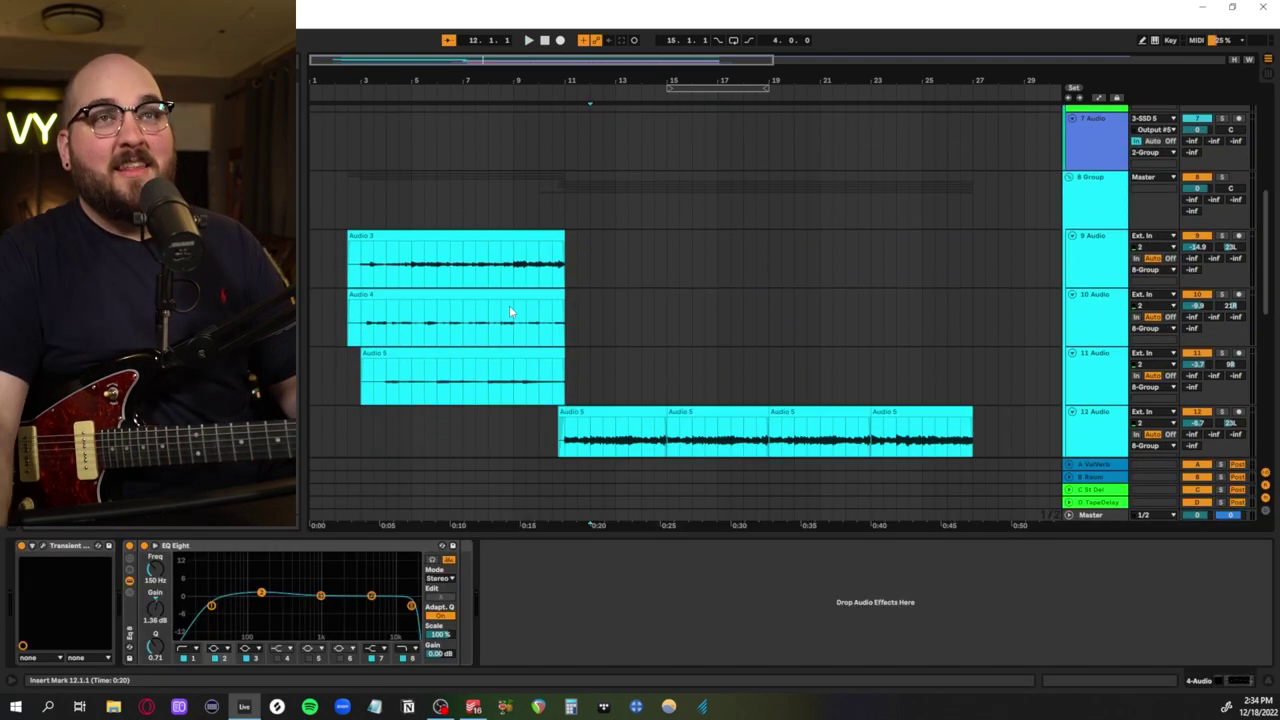
# Review the RC-20 Retro Color effect on the Master track, including its Magnitude control, and close it
pyautogui.scroll(-10, 518, 309)
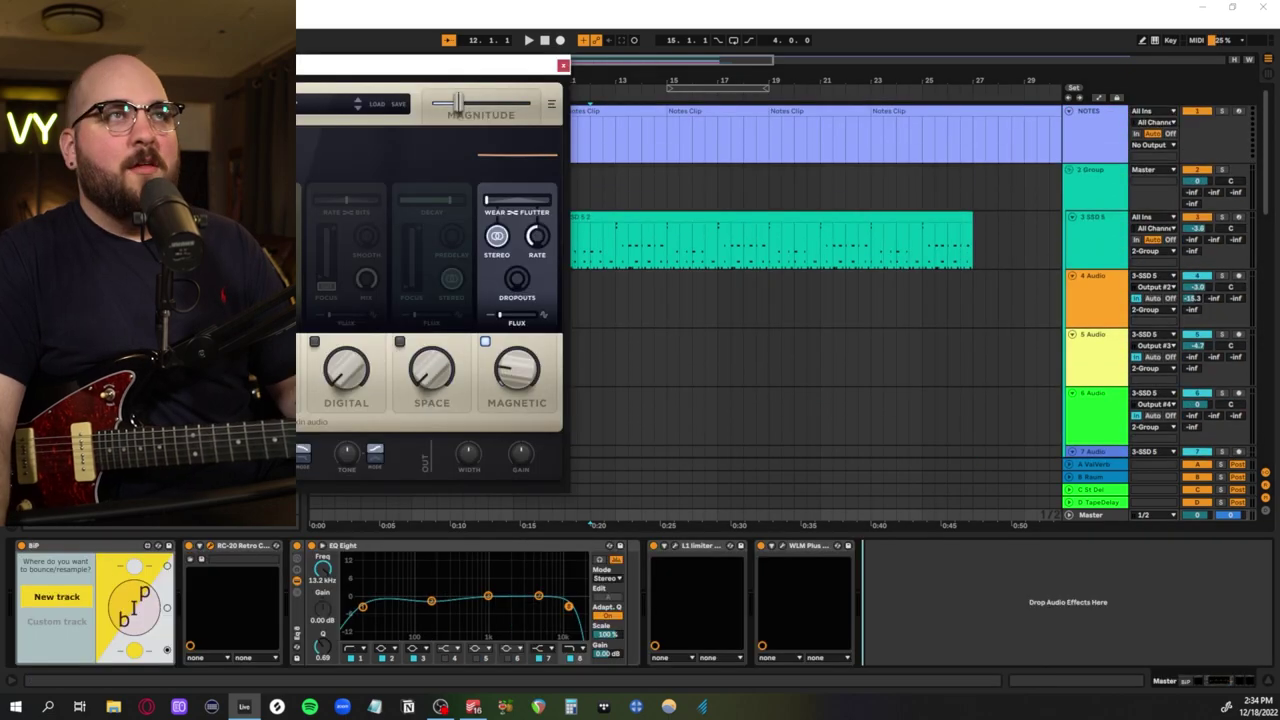
pyautogui.moveTo(279, 71); pyautogui.dragTo(685, 162)
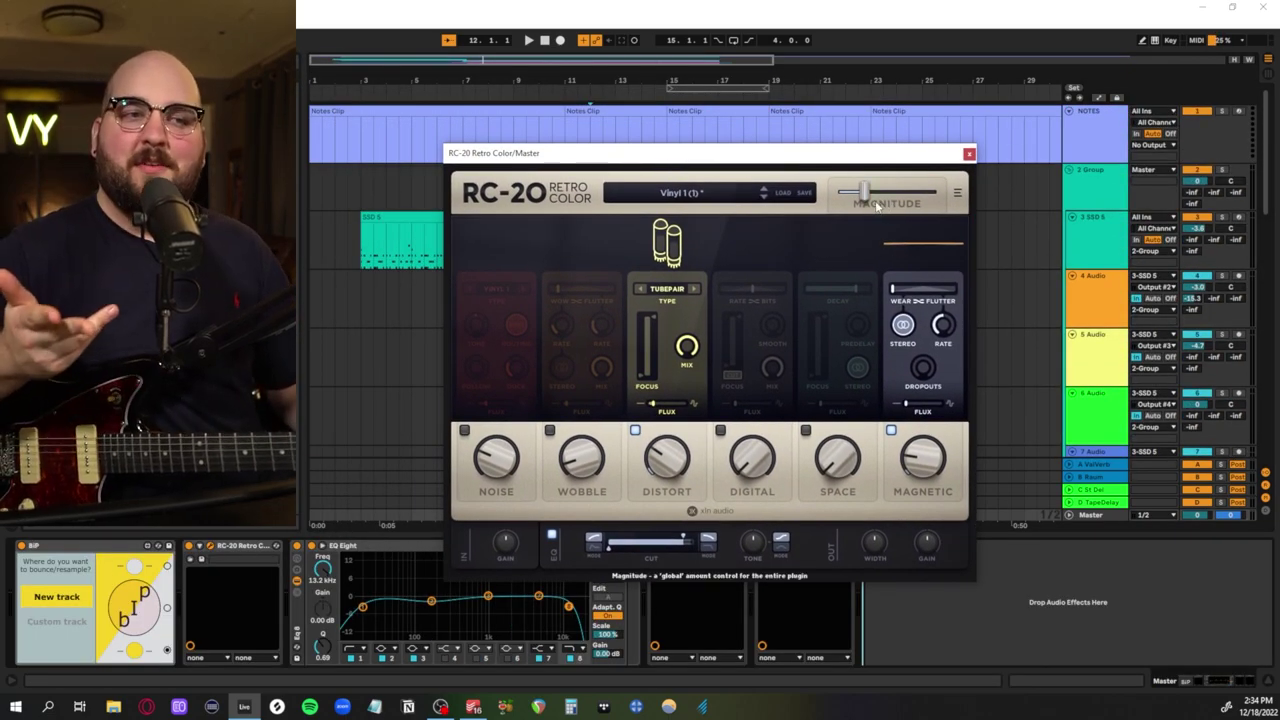
pyautogui.moveTo(818, 157); pyautogui.dragTo(845, 155)
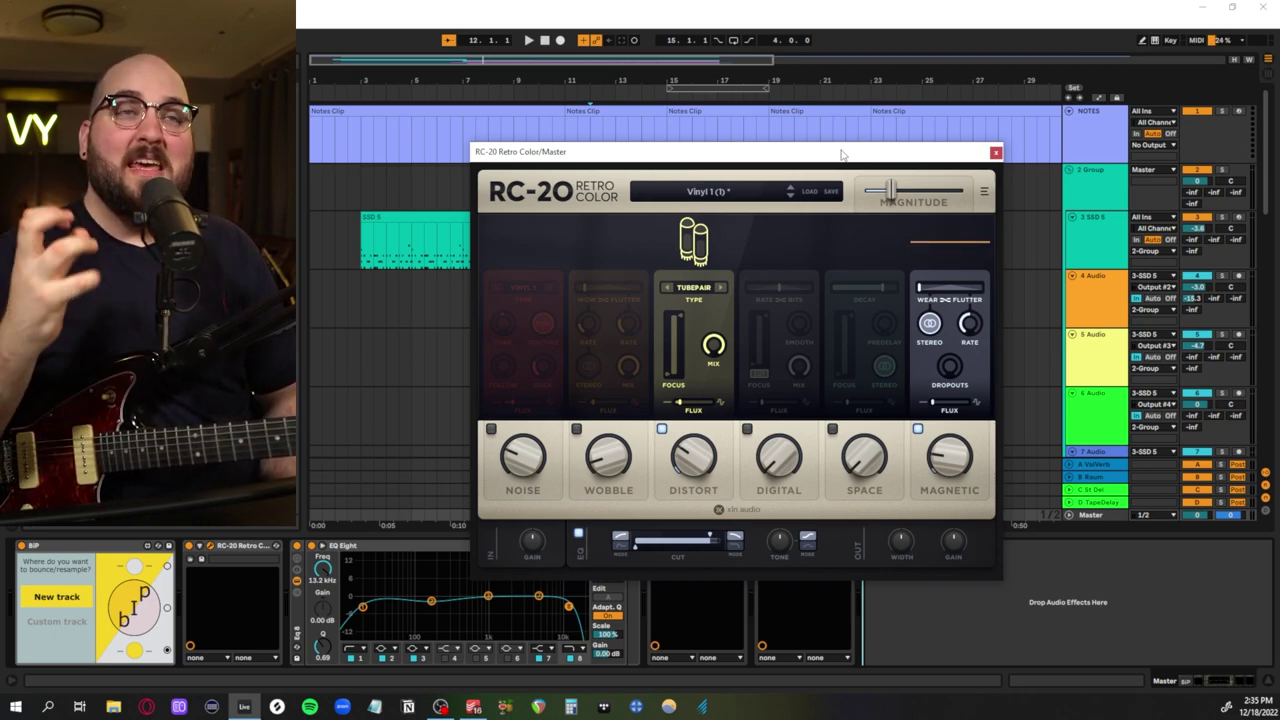
pyautogui.moveTo(841, 154); pyautogui.dragTo(856, 146)
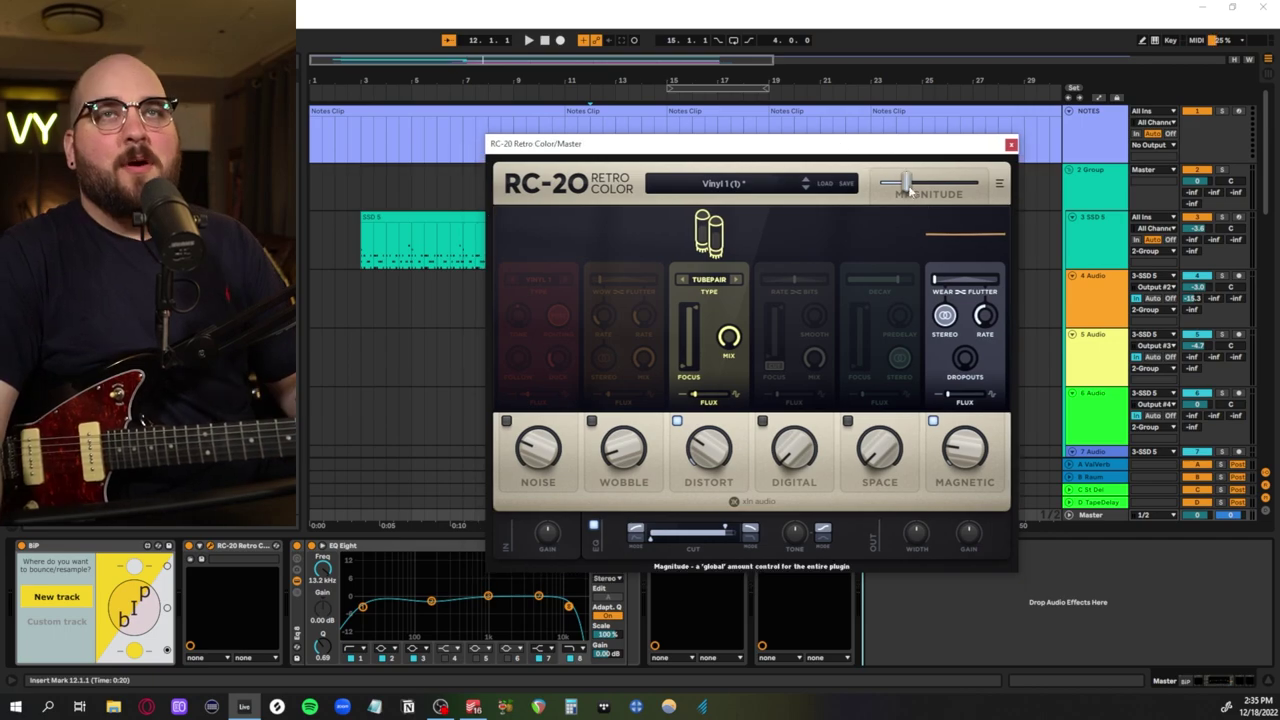
pyautogui.click(1012, 145)
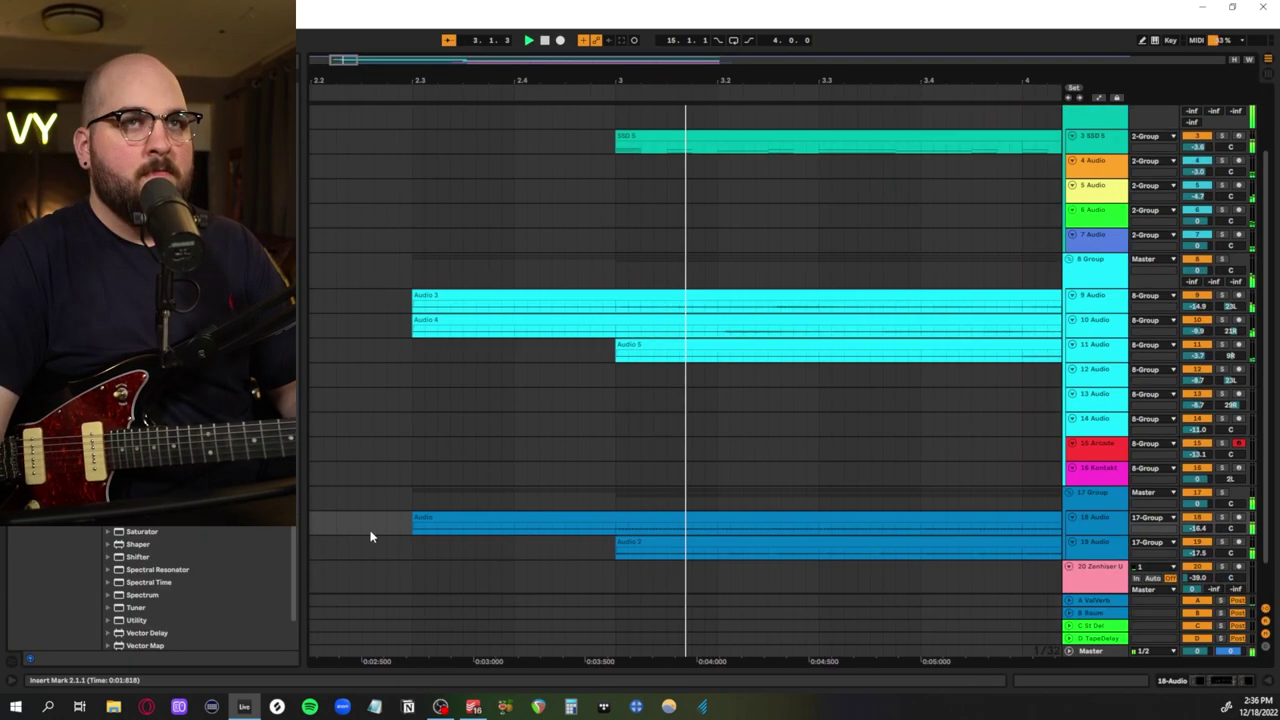
# Follow the playback of the full arrangement from 2.1.1 across all tracks
pyautogui.scroll(3, 371, 531)
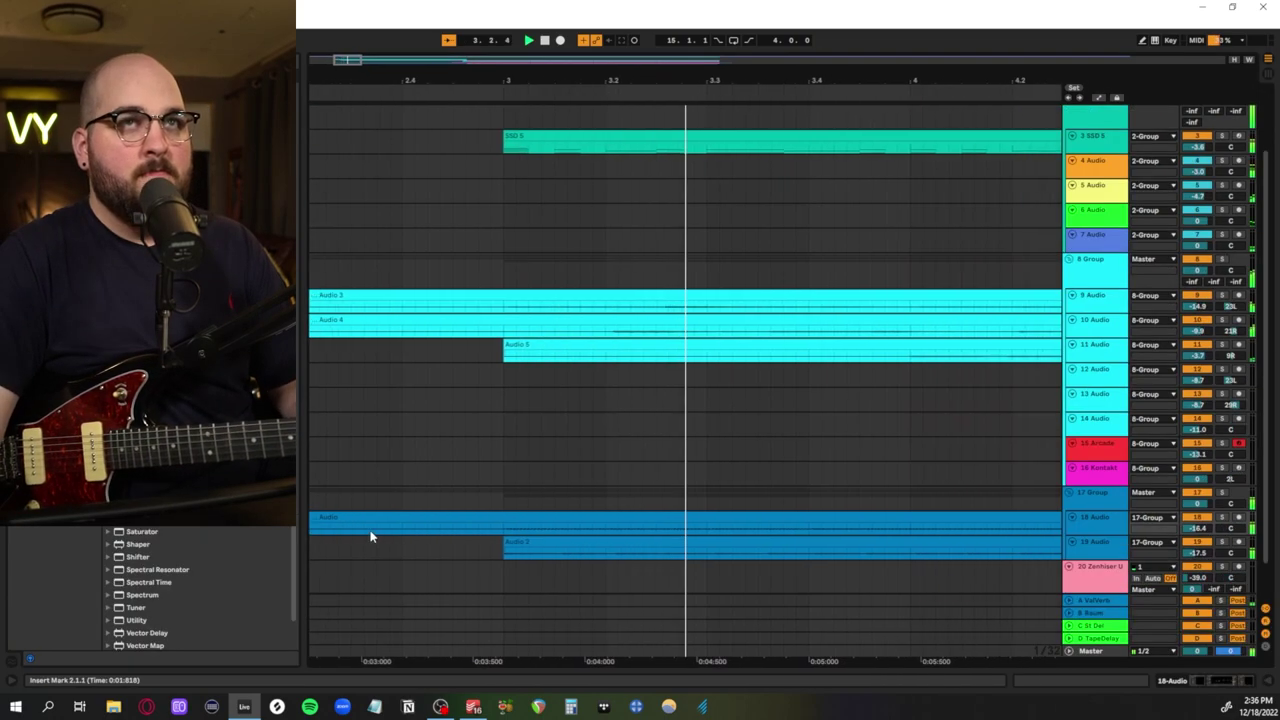
pyautogui.scroll(-4, 371, 531)
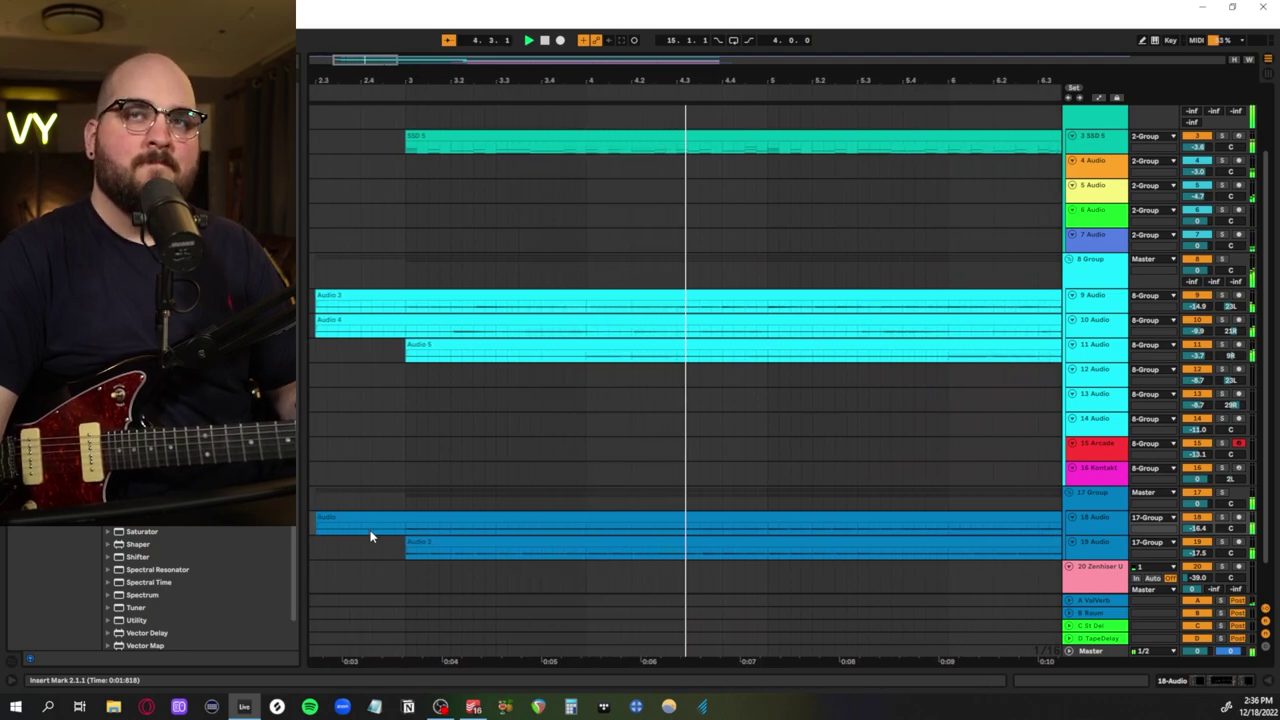